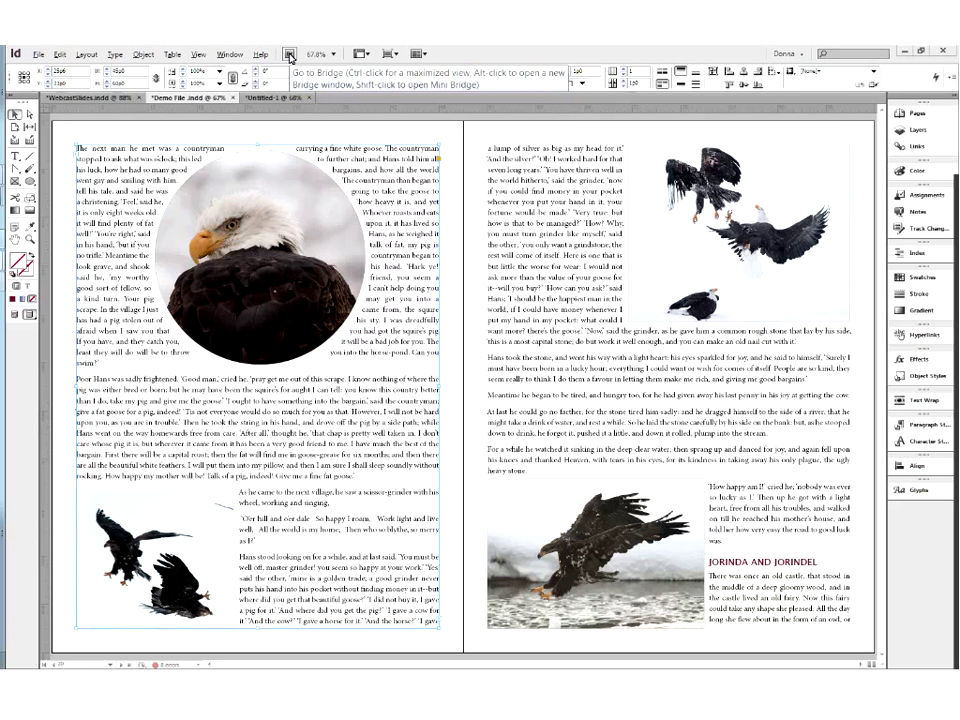
# - Switch from InDesign to Adobe Bridge and minimize the CCC Confer window that covers it
pyautogui.click(288, 55)
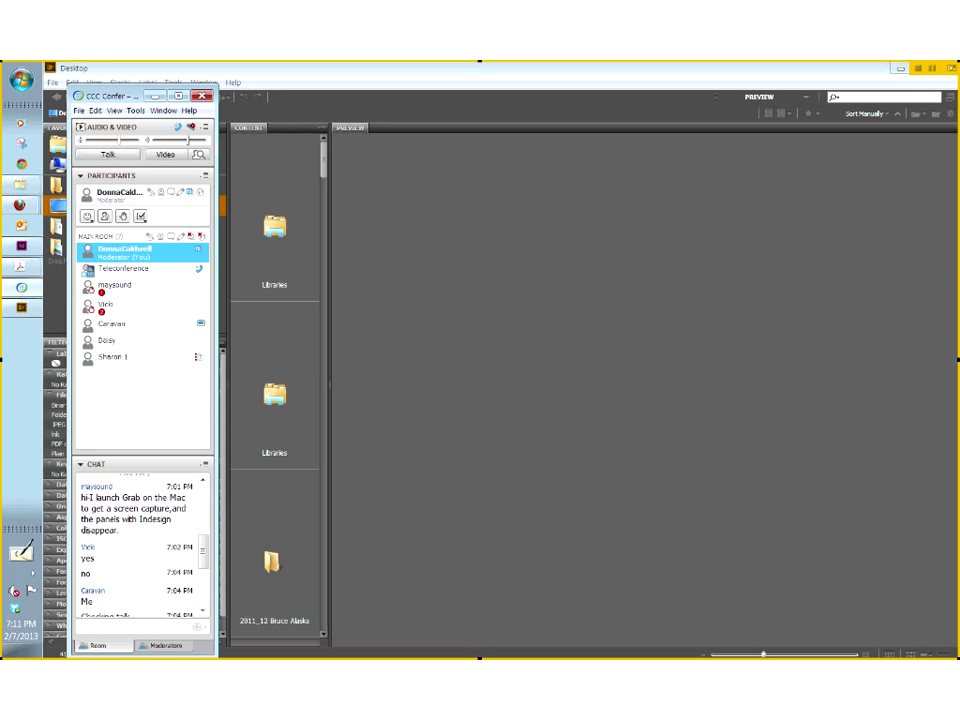
pyautogui.scroll(-5, 208, 626)
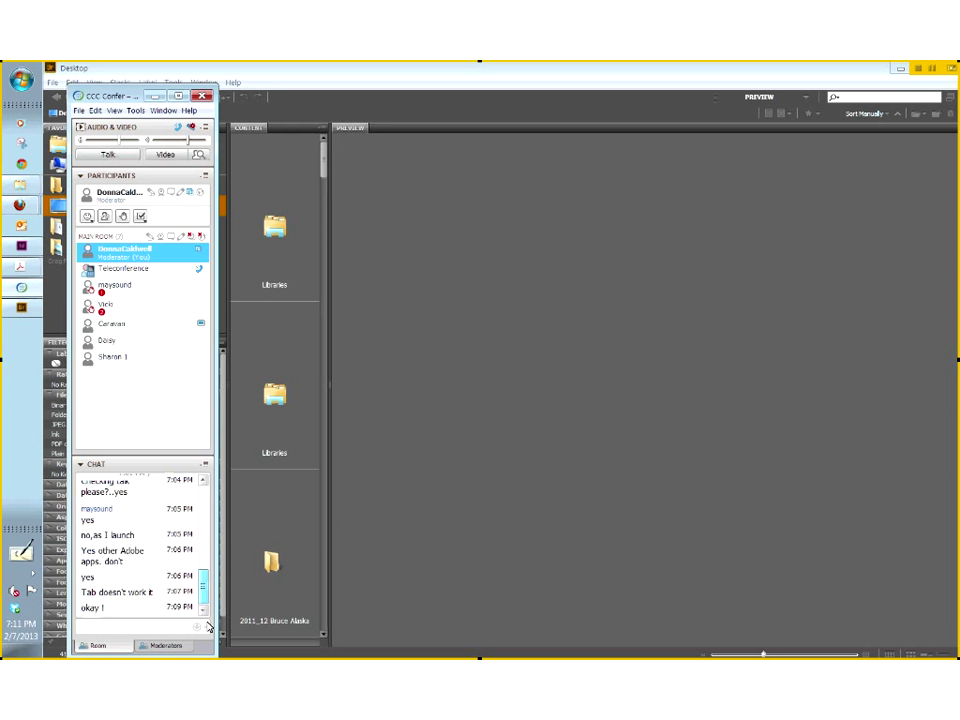
pyautogui.click(155, 97)
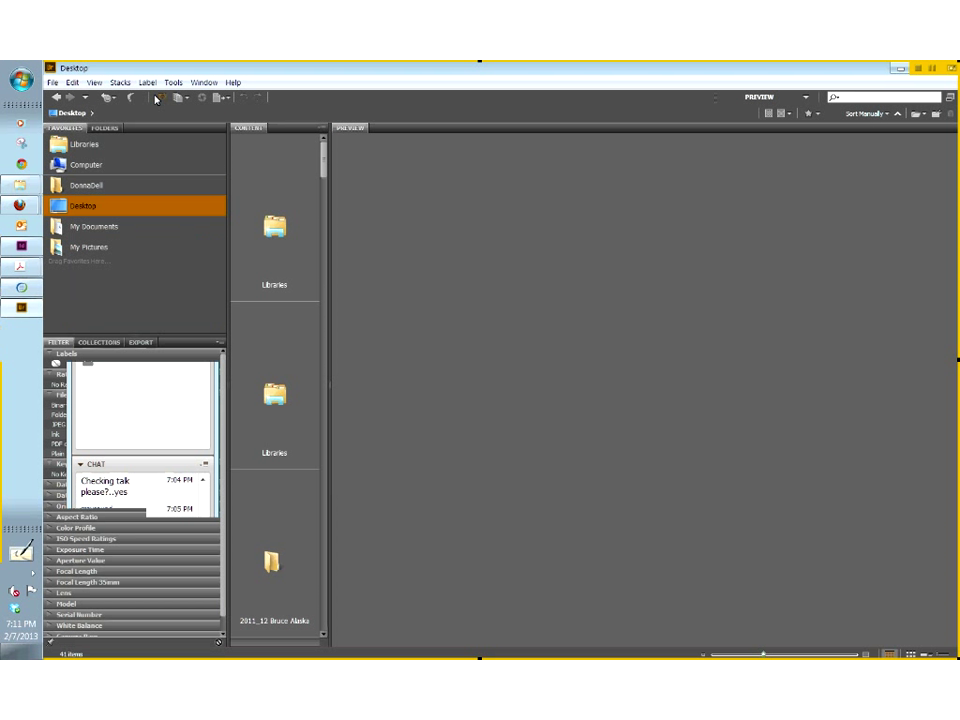
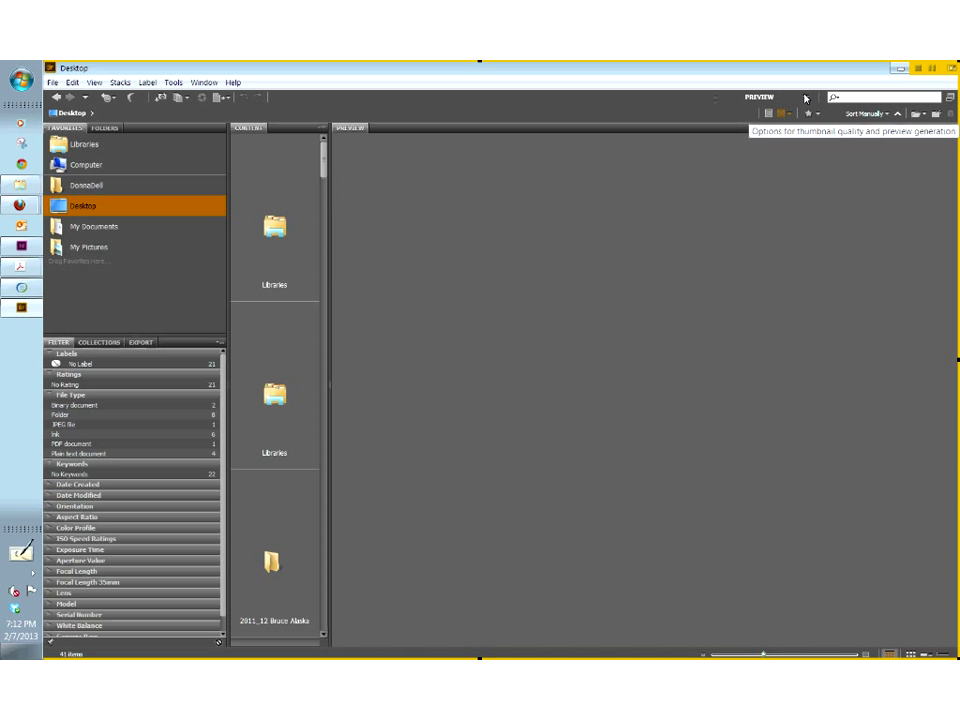
# - Switch to the Essentials workspace and inspect the folders on the My Passport (H:) drive before collapsing it
pyautogui.click(806, 98)
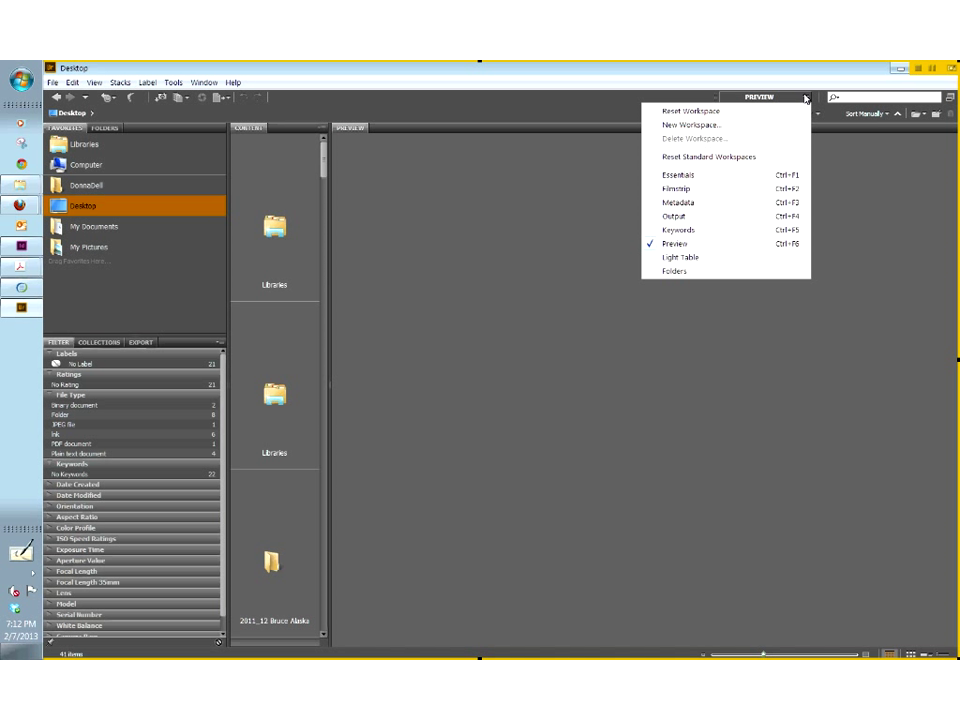
pyautogui.click(685, 178)
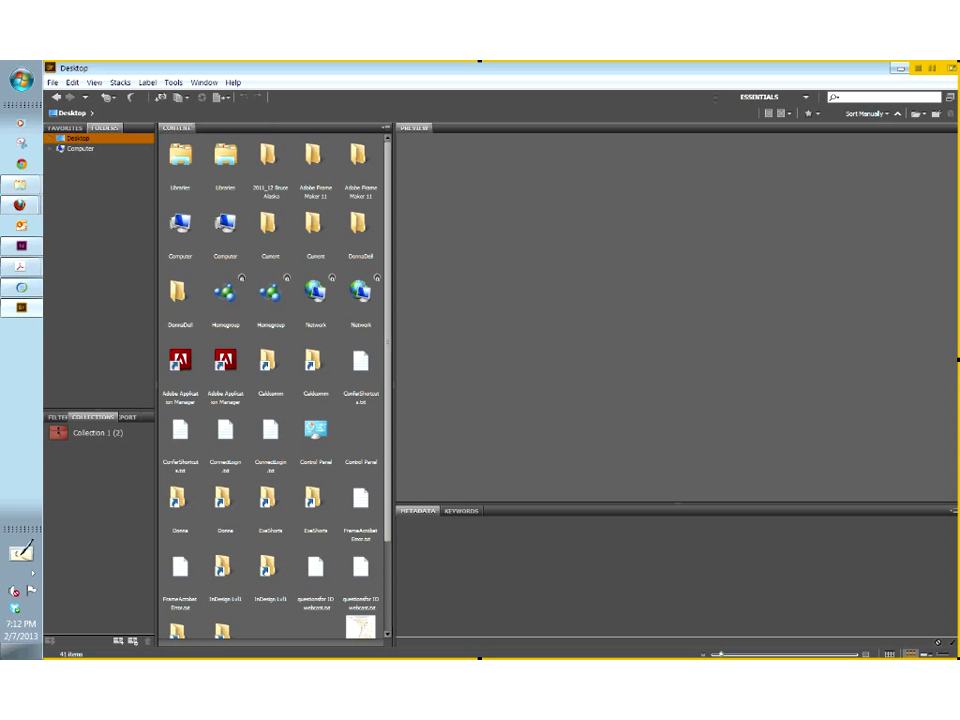
pyautogui.click(54, 148)
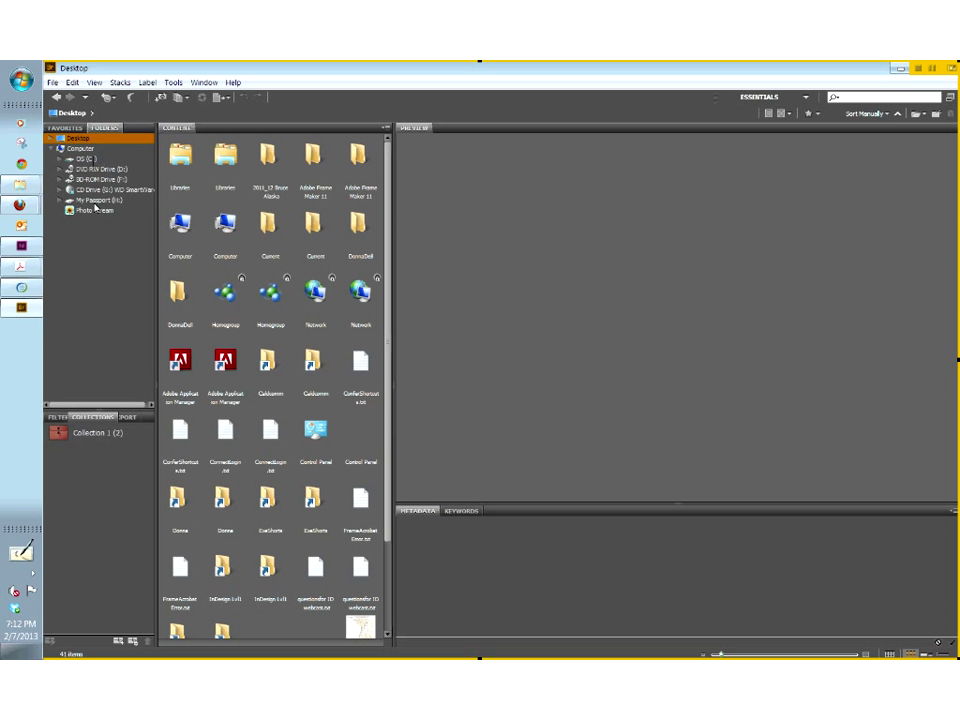
pyautogui.click(60, 201)
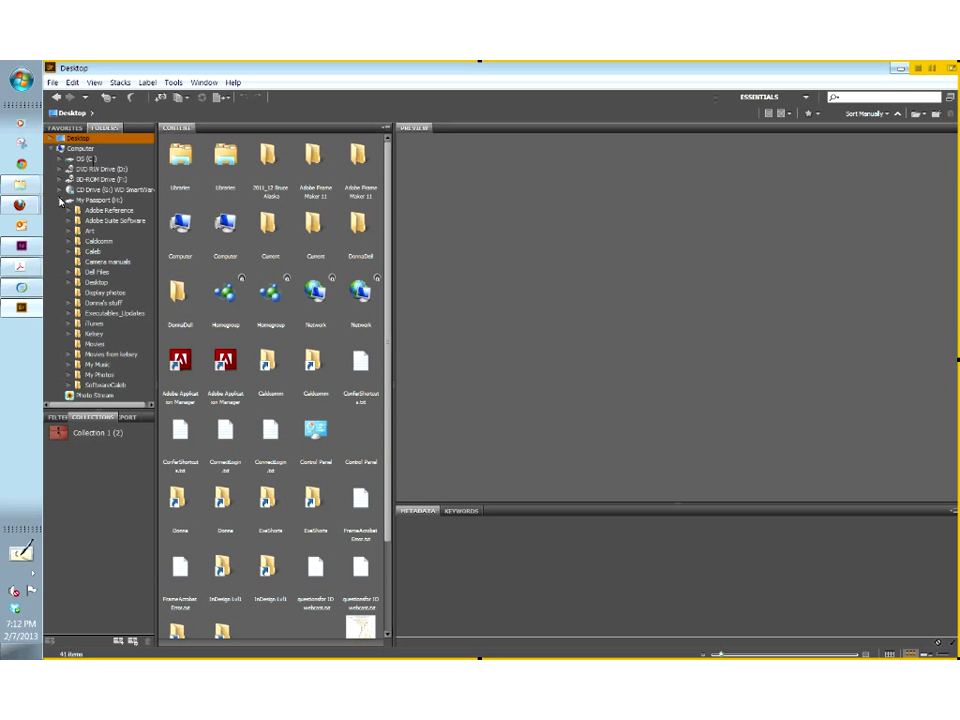
pyautogui.click(60, 201)
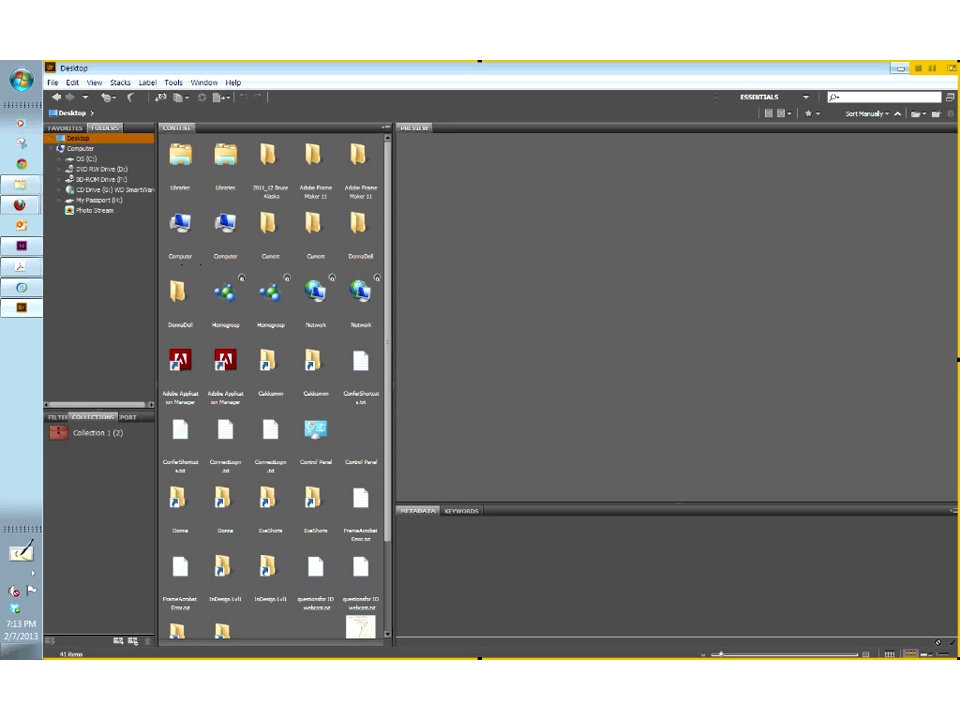
# - Open the 2011_12 Alaska eagle photo folder on the Desktop and narrow the thumbnail area to four columns
pyautogui.click(268, 160)
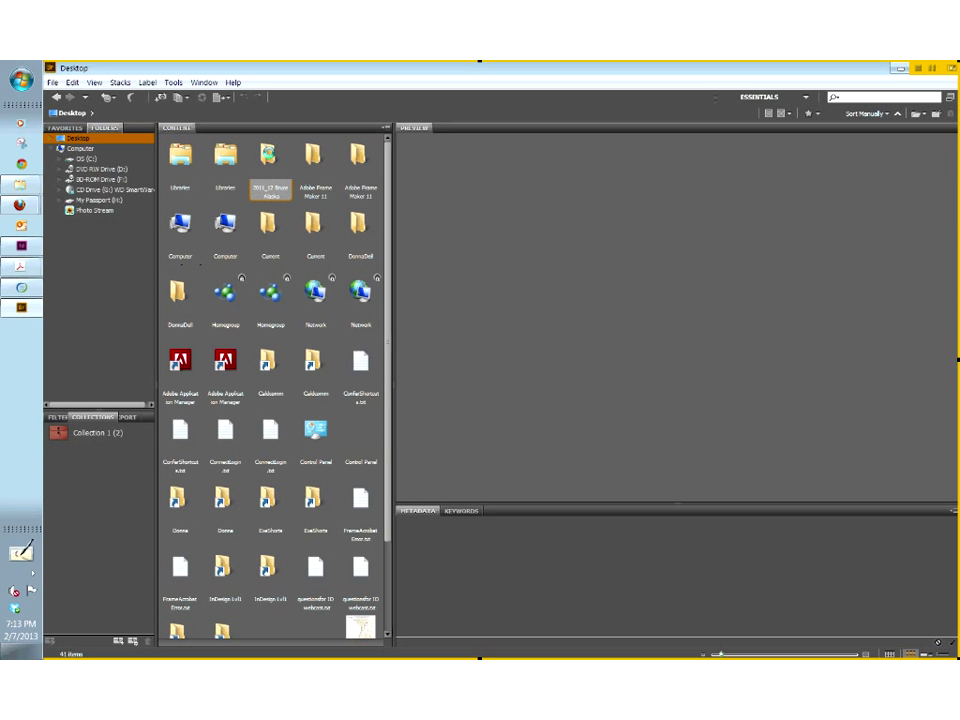
pyautogui.doubleClick(268, 157)
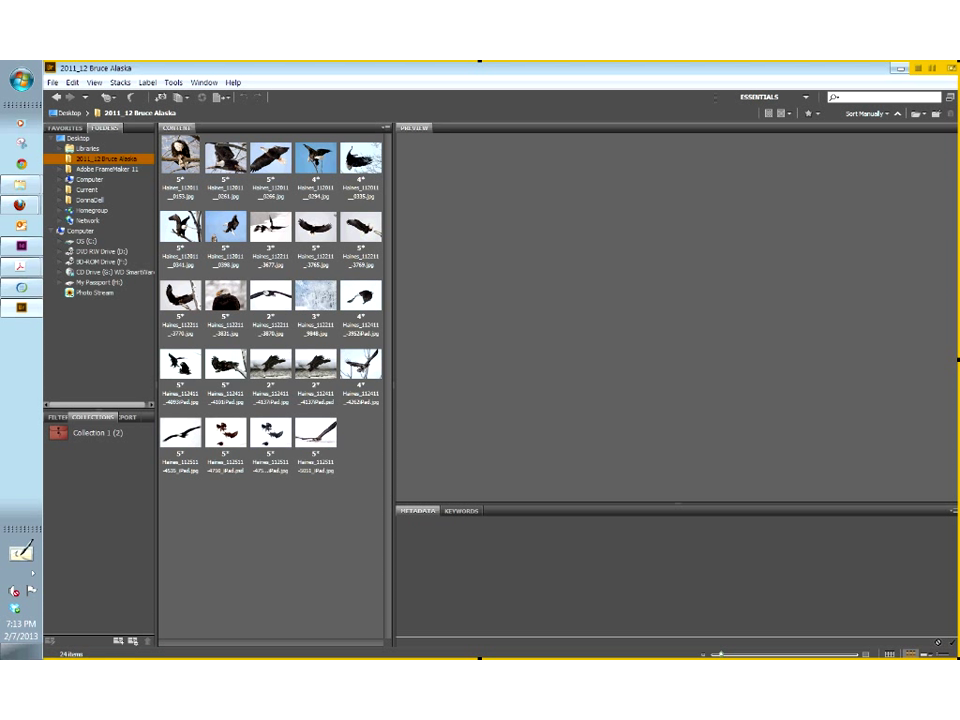
pyautogui.click(387, 130)
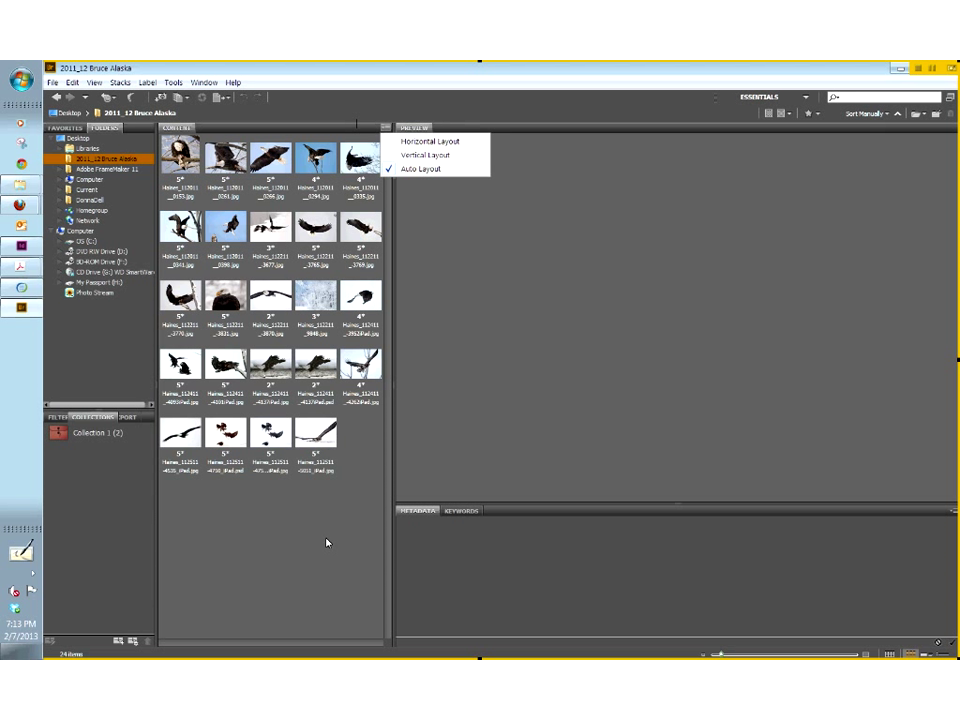
pyautogui.click(362, 530)
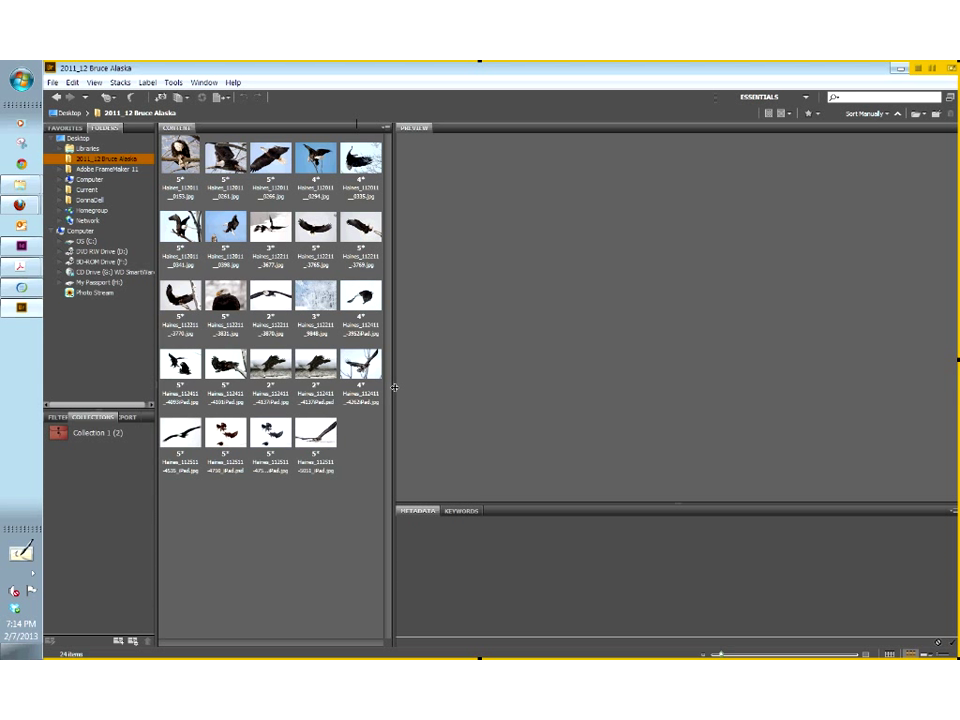
pyautogui.moveTo(394, 387); pyautogui.dragTo(388, 387)
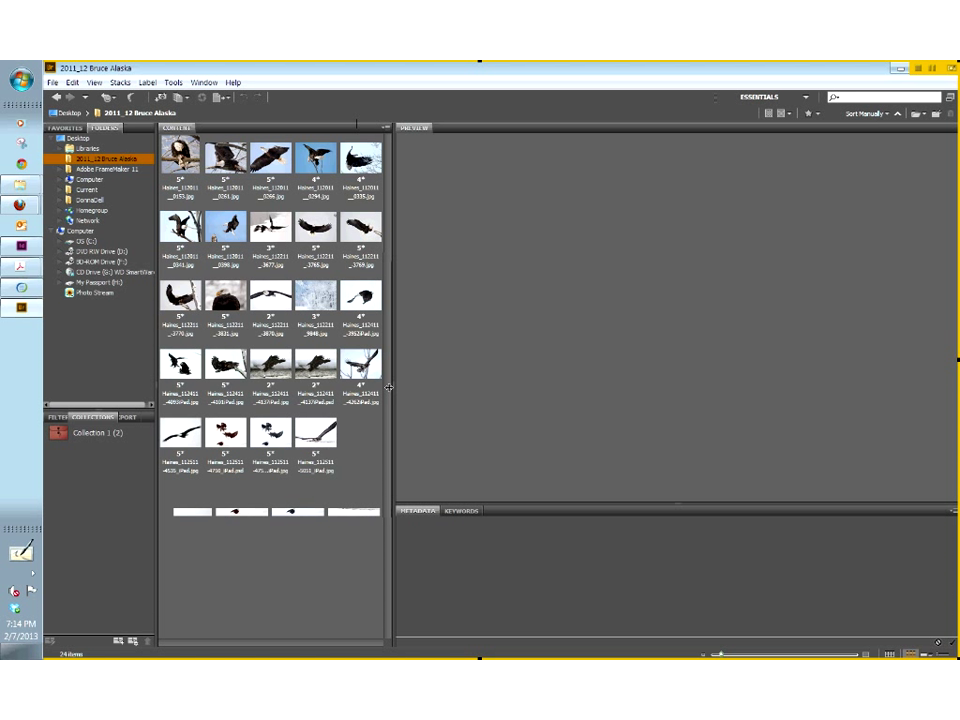
pyautogui.moveTo(388, 387); pyautogui.dragTo(367, 387)
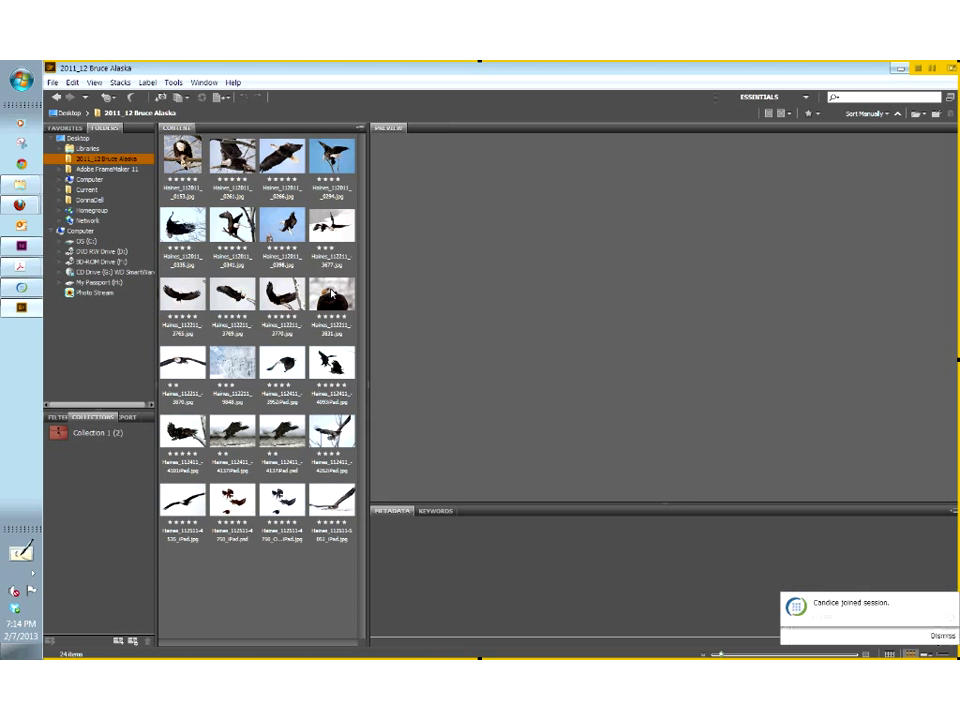
# - Preview Haines_112211_-3831.jpg and examine its Camera Raw and IPTC Core metadata in an enlarged metadata area
pyautogui.click(332, 294)
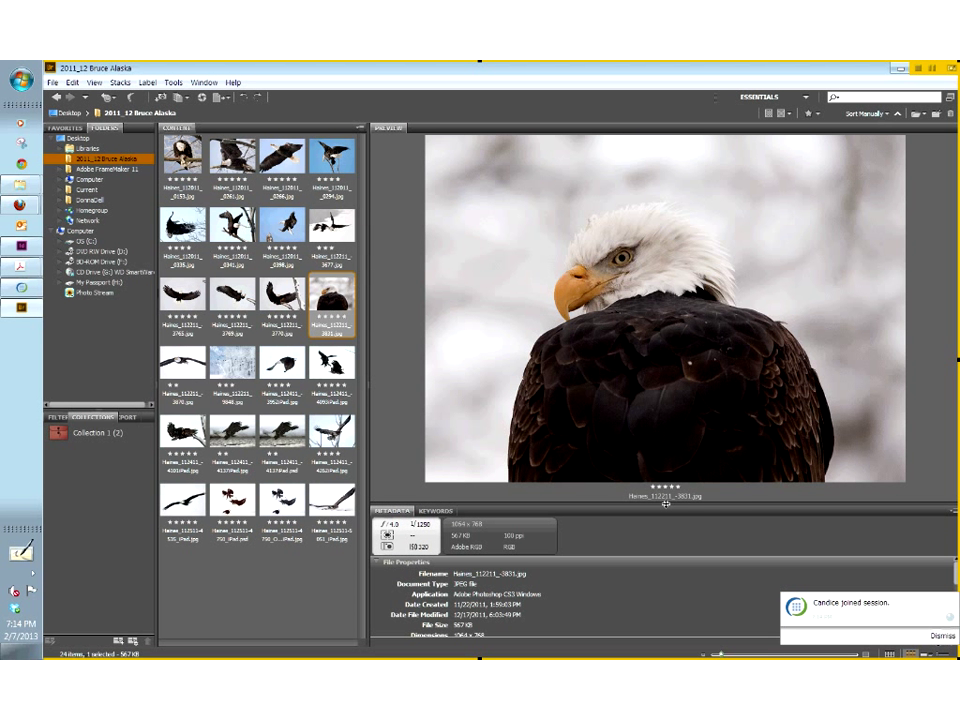
pyautogui.moveTo(665, 504); pyautogui.dragTo(665, 360)
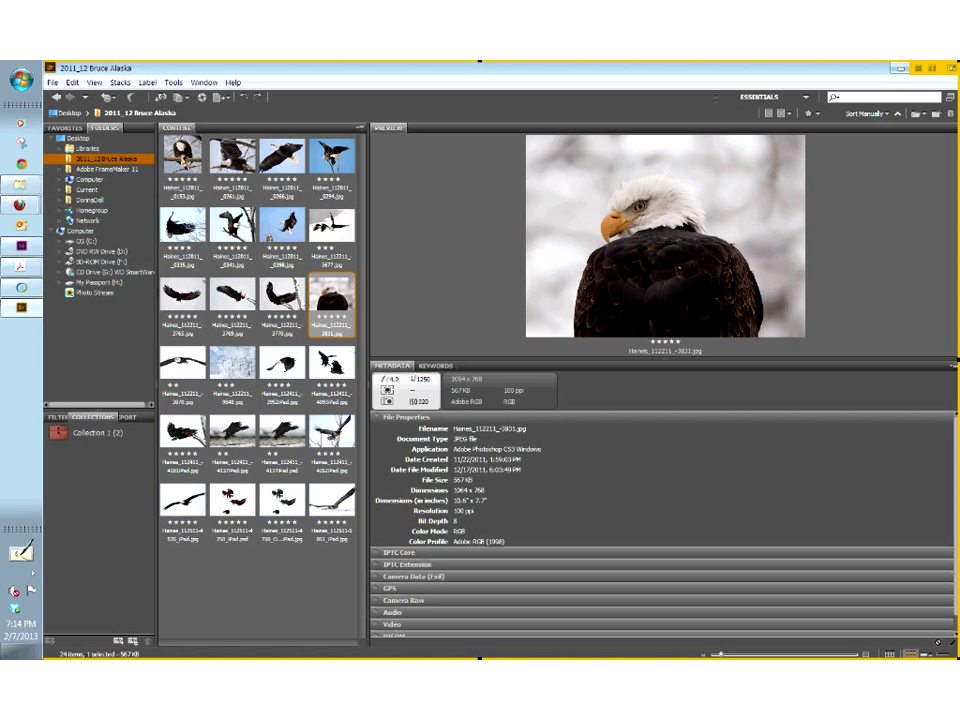
pyautogui.click(376, 601)
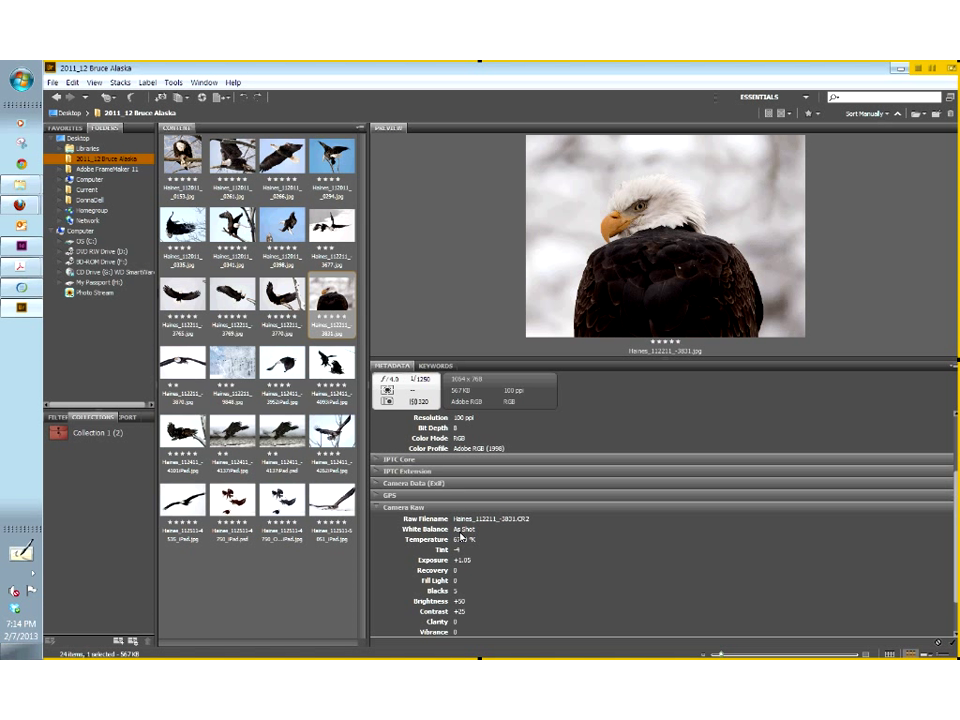
pyautogui.click(378, 460)
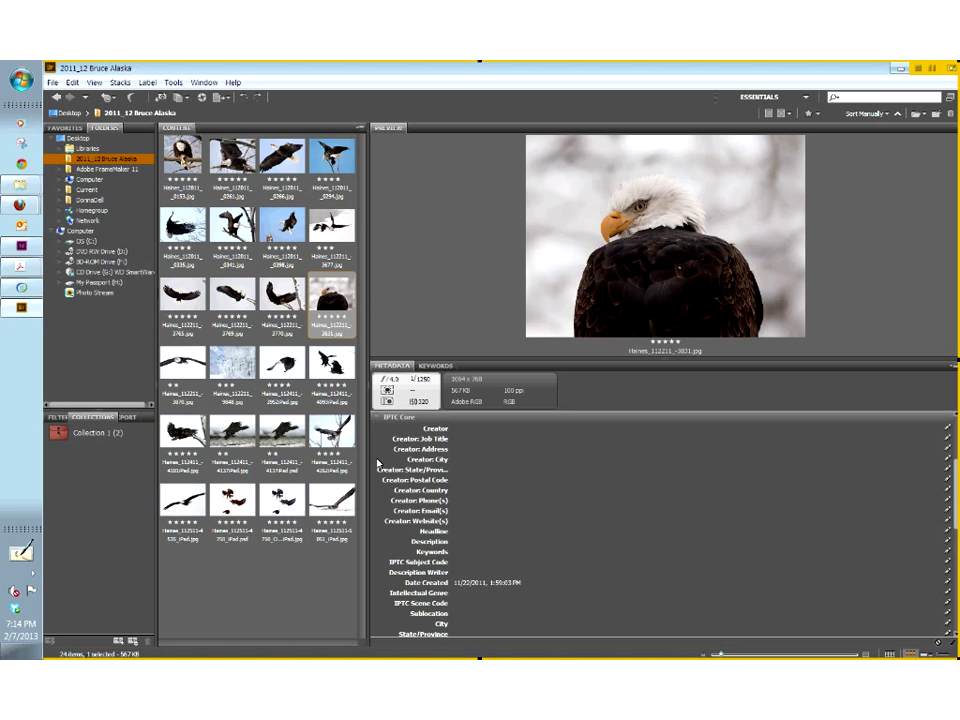
# - View the available keywords for the eagle photo, then return to its metadata and collapse the IPTC Core section
pyautogui.click(436, 367)
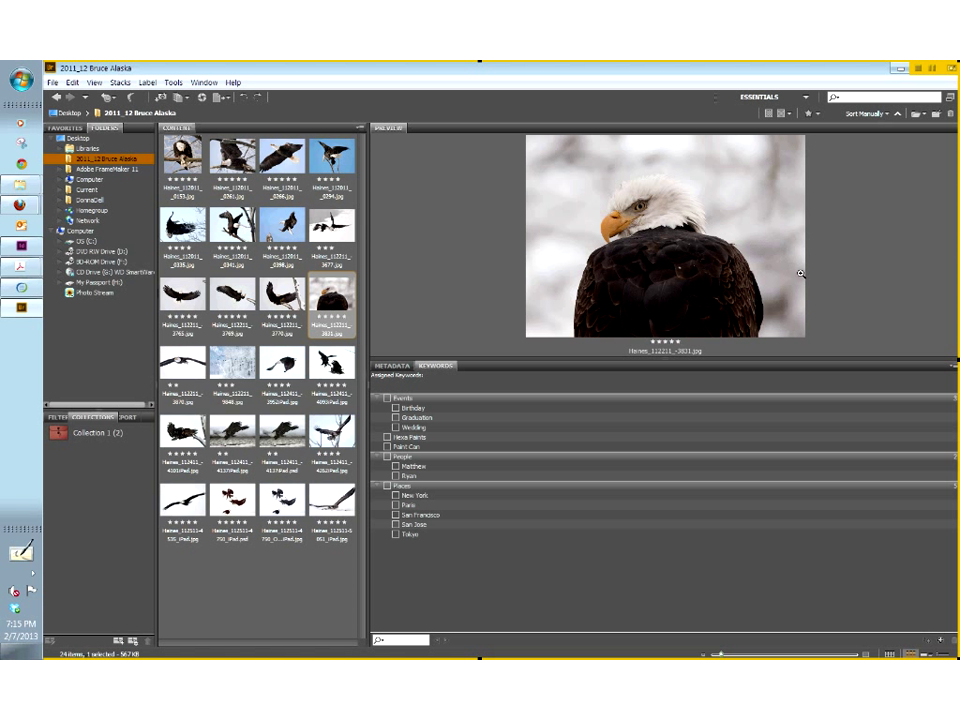
pyautogui.click(392, 365)
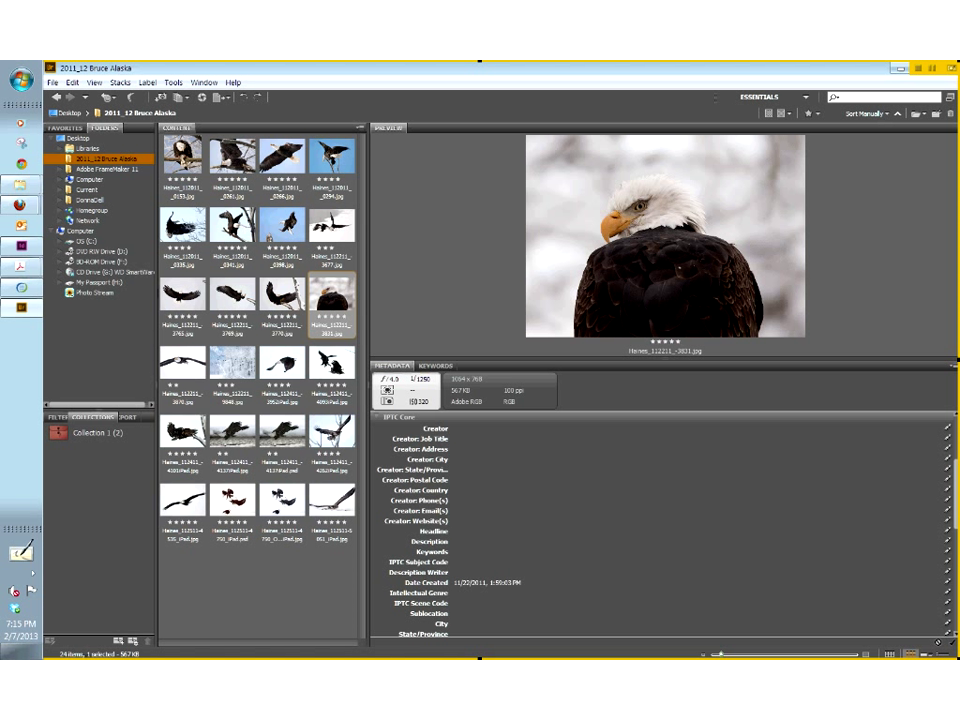
pyautogui.click(377, 417)
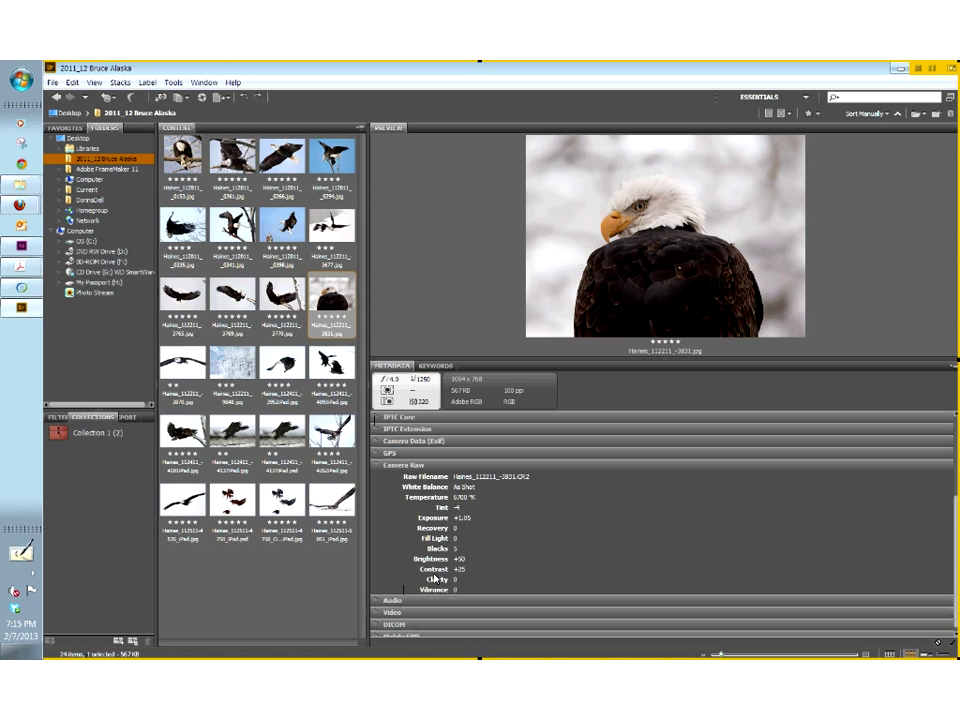
# - Show the keyword list for the eagle photo and enlarge the preview area above it
pyautogui.click(442, 367)
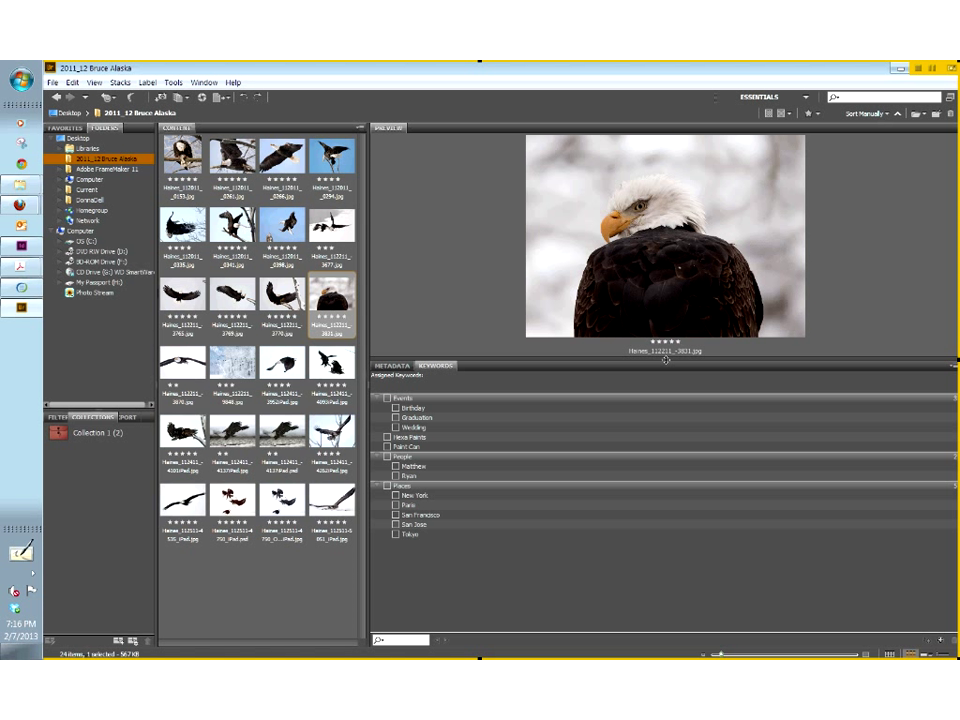
pyautogui.moveTo(665, 366); pyautogui.dragTo(664, 406)
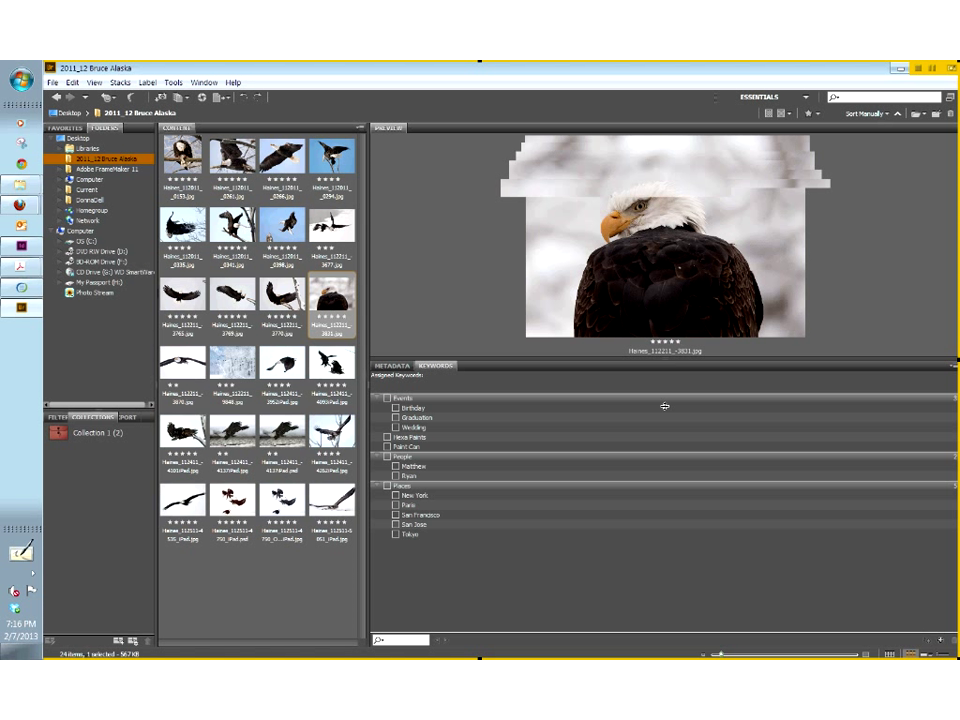
pyautogui.moveTo(665, 406); pyautogui.dragTo(664, 549)
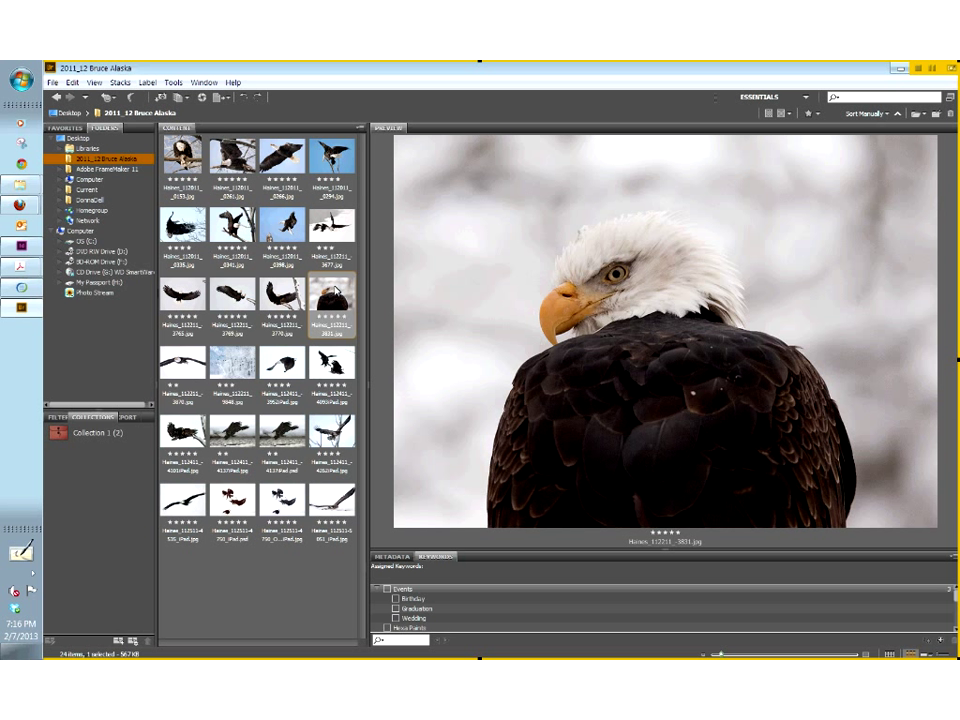
# - Add Haines_112211_-3831.jpg to Collection 1 and view the collection's photos
pyautogui.moveTo(336, 292); pyautogui.dragTo(85, 433)
pyautogui.click(75, 433)
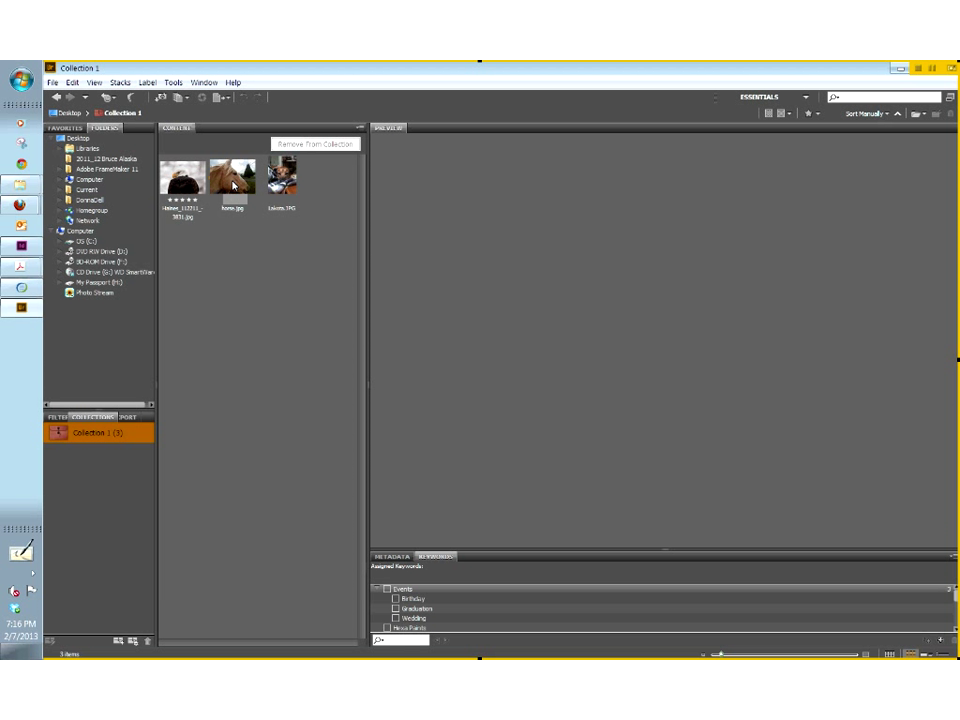
pyautogui.click(197, 193)
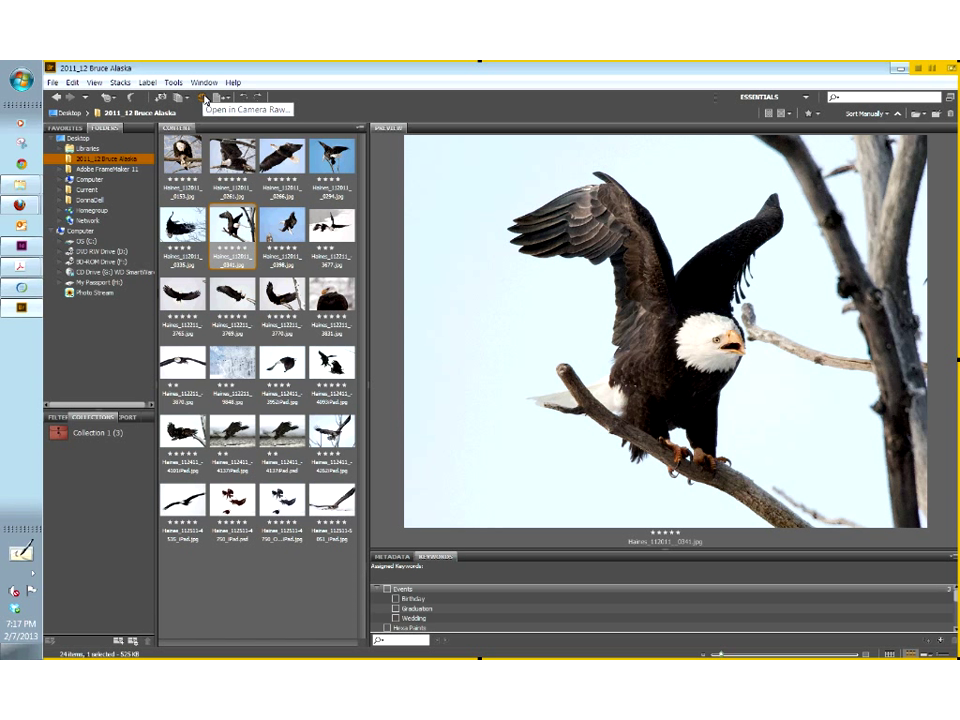
# - Open Haines_112011__0341.jpg in Camera Raw
pyautogui.click(205, 99)
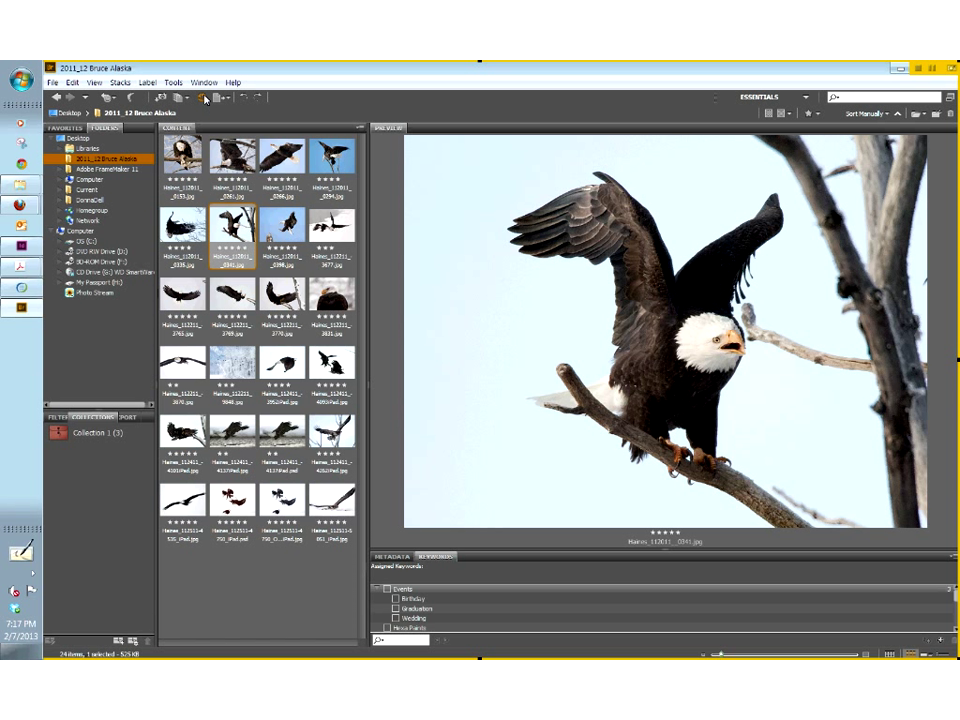
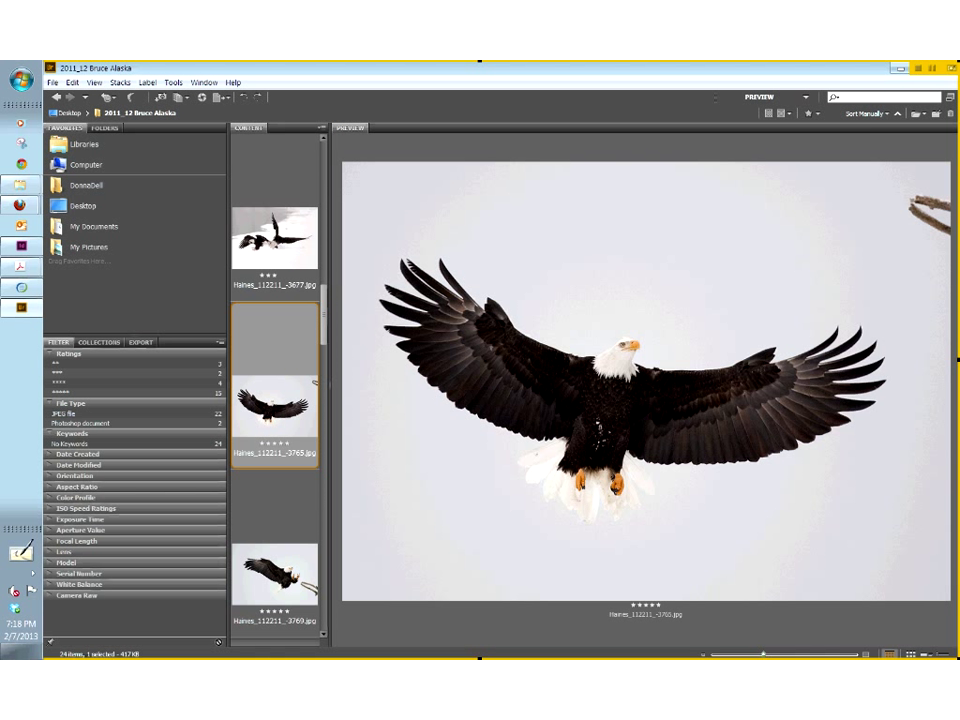
# - Preview Haines_112211_-3769.jpg, reduce the thumbnail size, and preview Haines_112011__0398.jpg
pyautogui.click(280, 519)
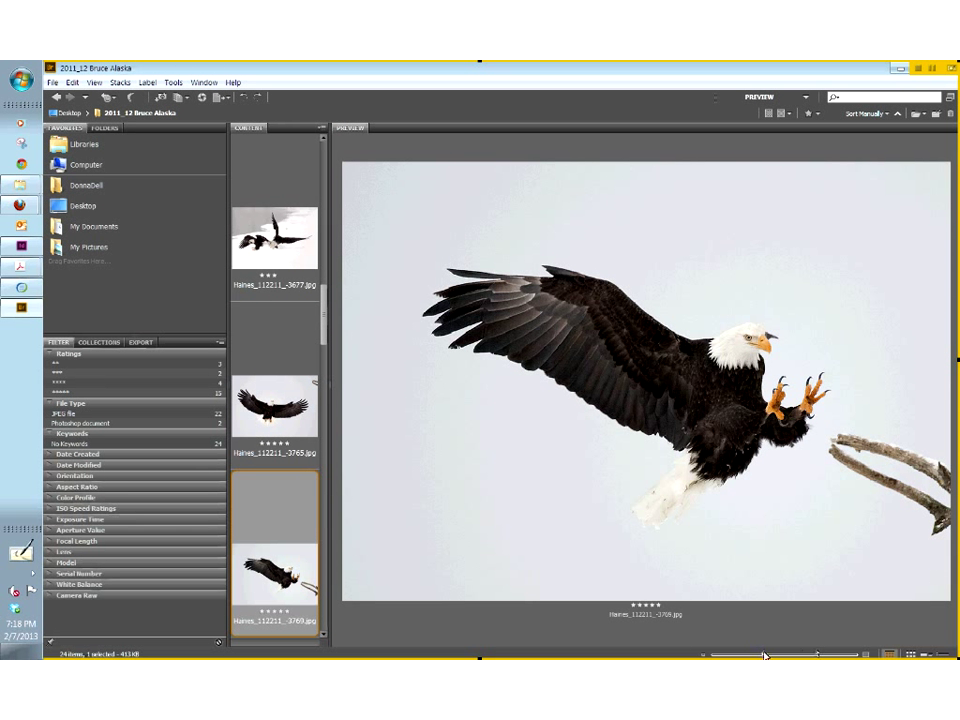
pyautogui.moveTo(750, 655); pyautogui.dragTo(705, 657)
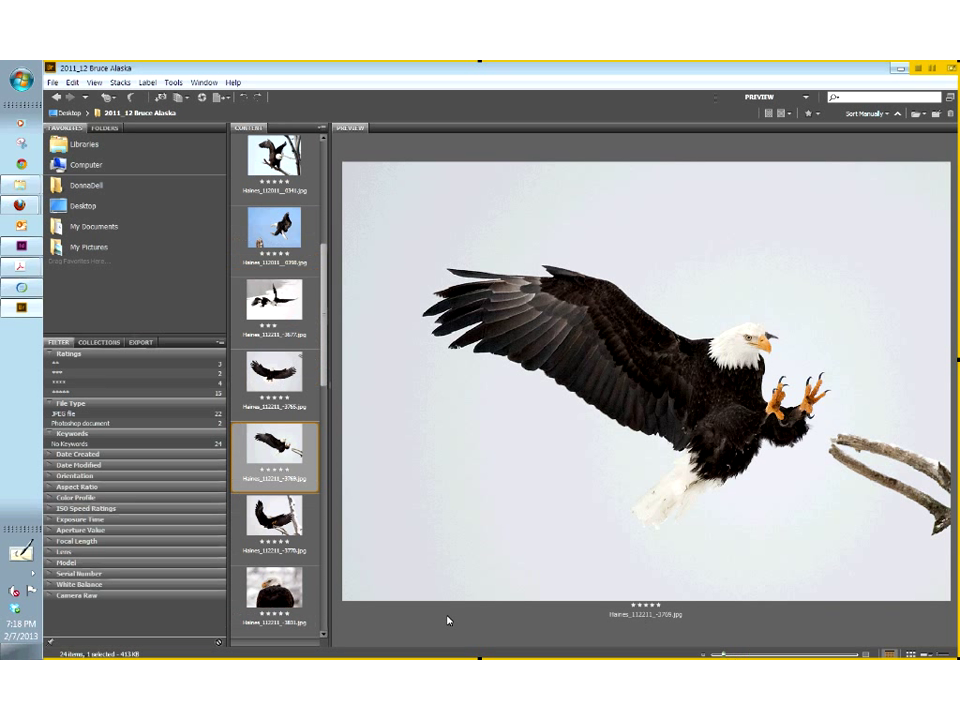
pyautogui.click(287, 228)
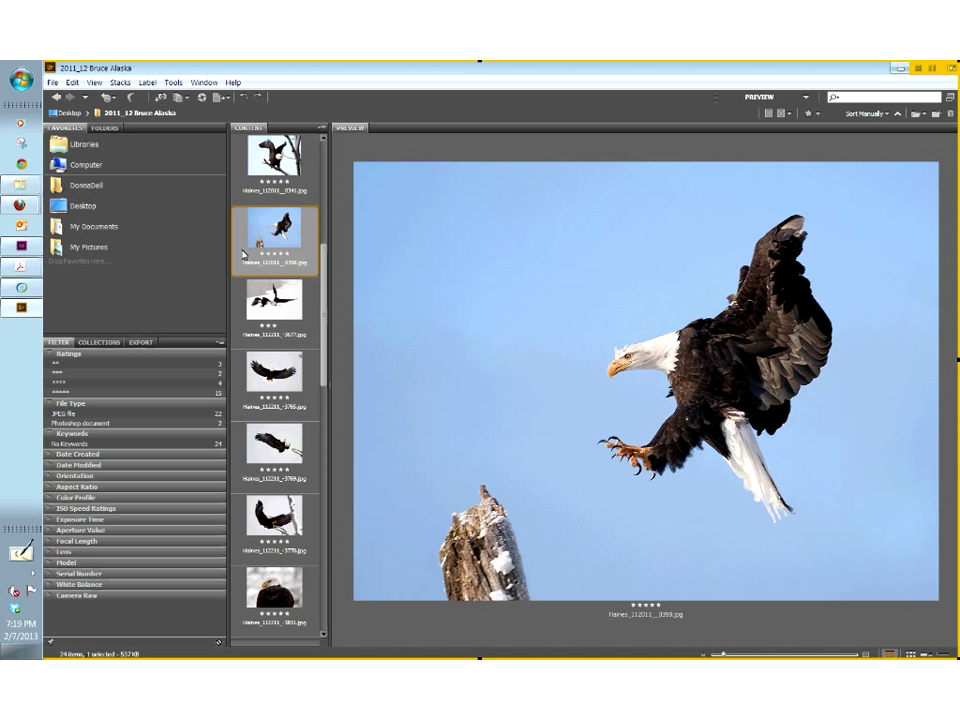
# - Open the Caldcomm folder inside My Documents
pyautogui.click(93, 226)
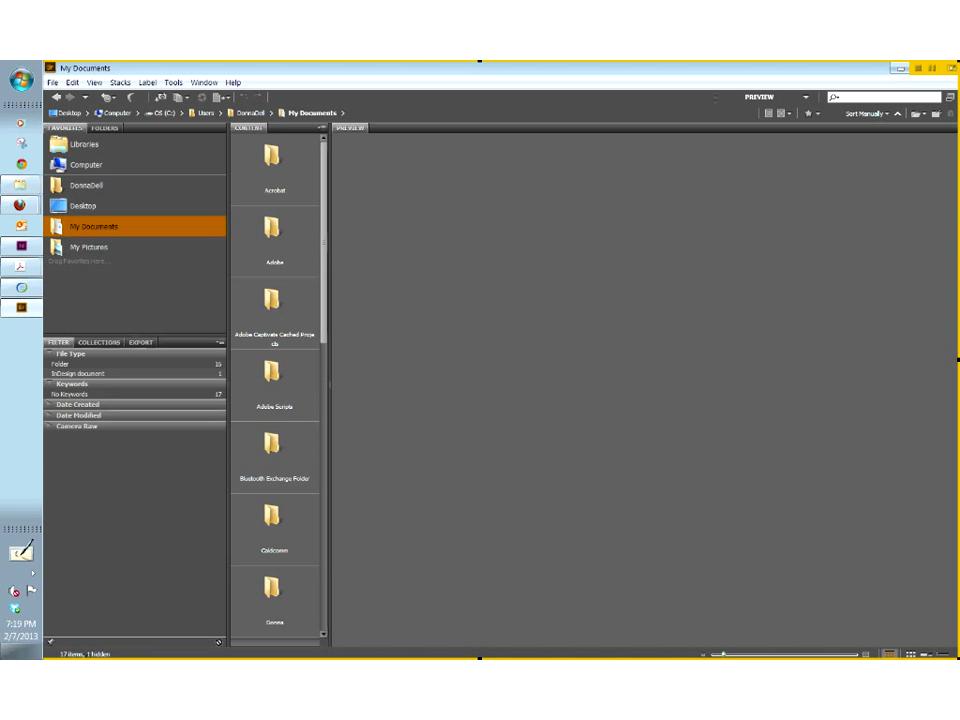
pyautogui.moveTo(323, 356); pyautogui.dragTo(335, 466)
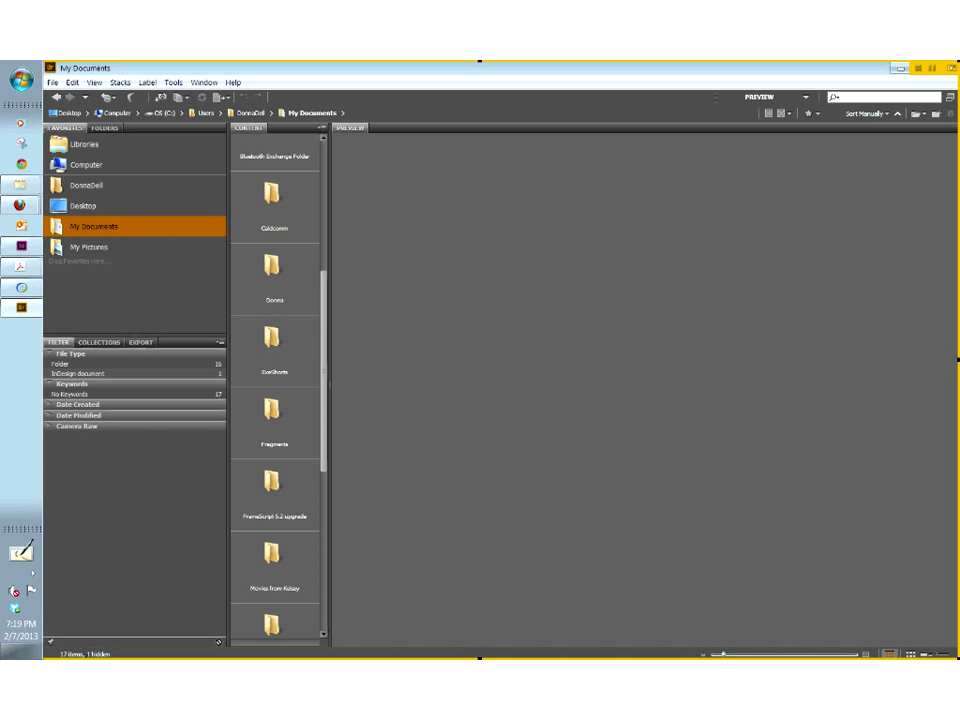
pyautogui.click(272, 205)
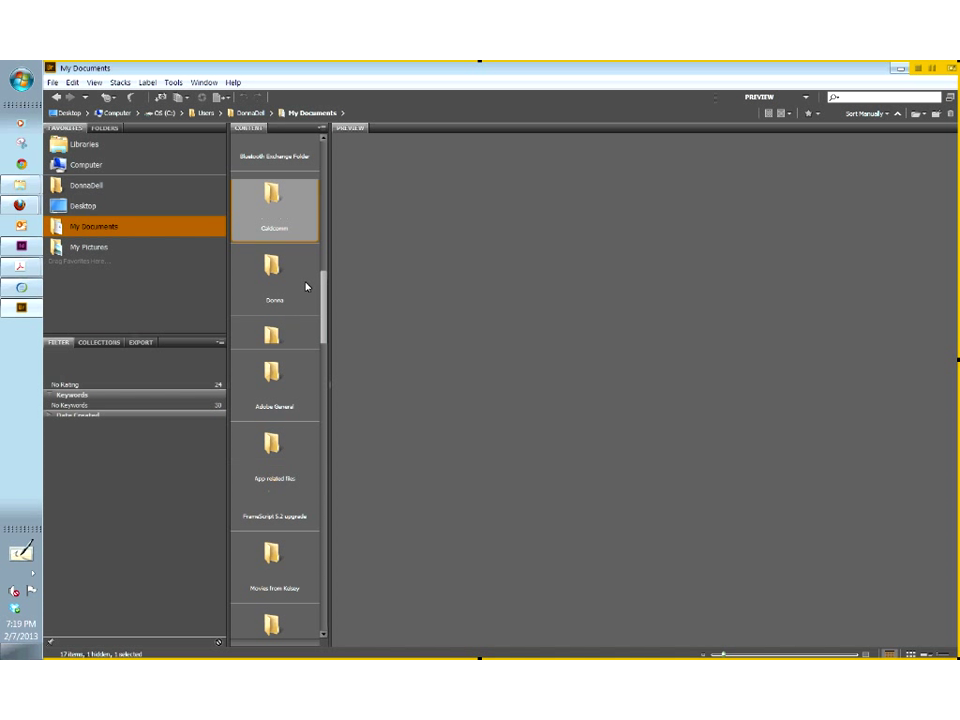
# - Open the Training folder inside Caldcomm and go into its InDesign subfolder
pyautogui.moveTo(323, 254); pyautogui.dragTo(322, 595)
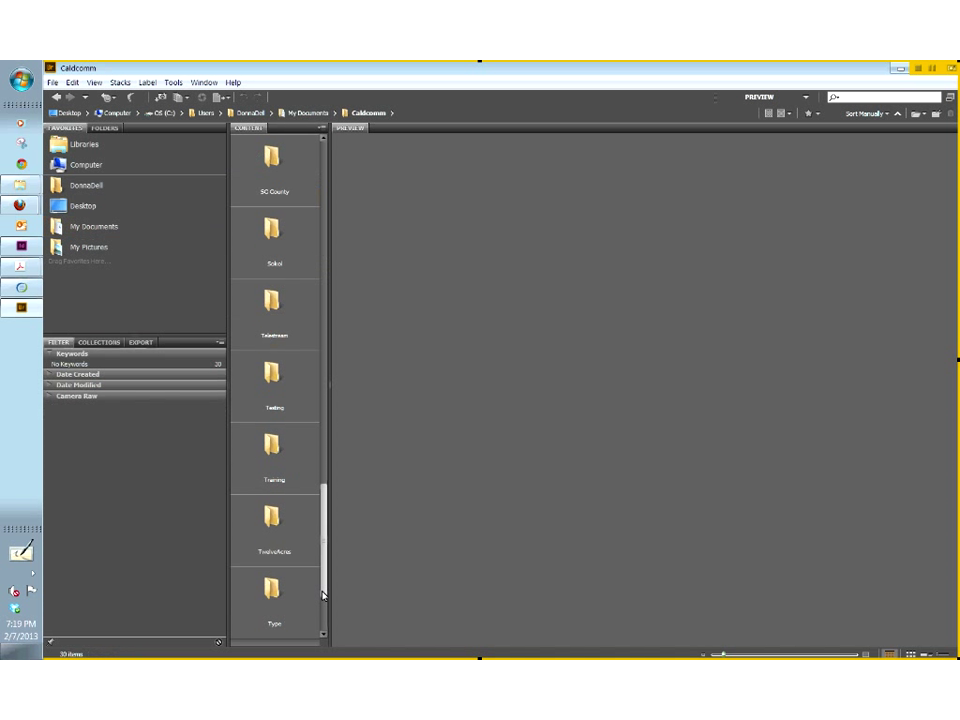
pyautogui.click(272, 456)
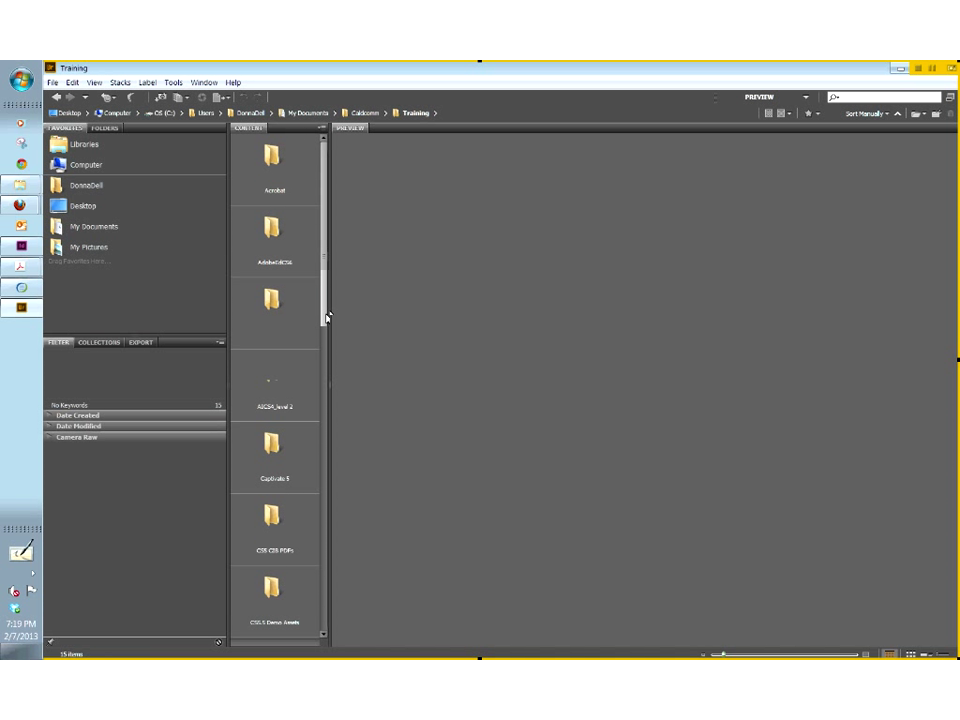
pyautogui.moveTo(327, 317); pyautogui.dragTo(317, 585)
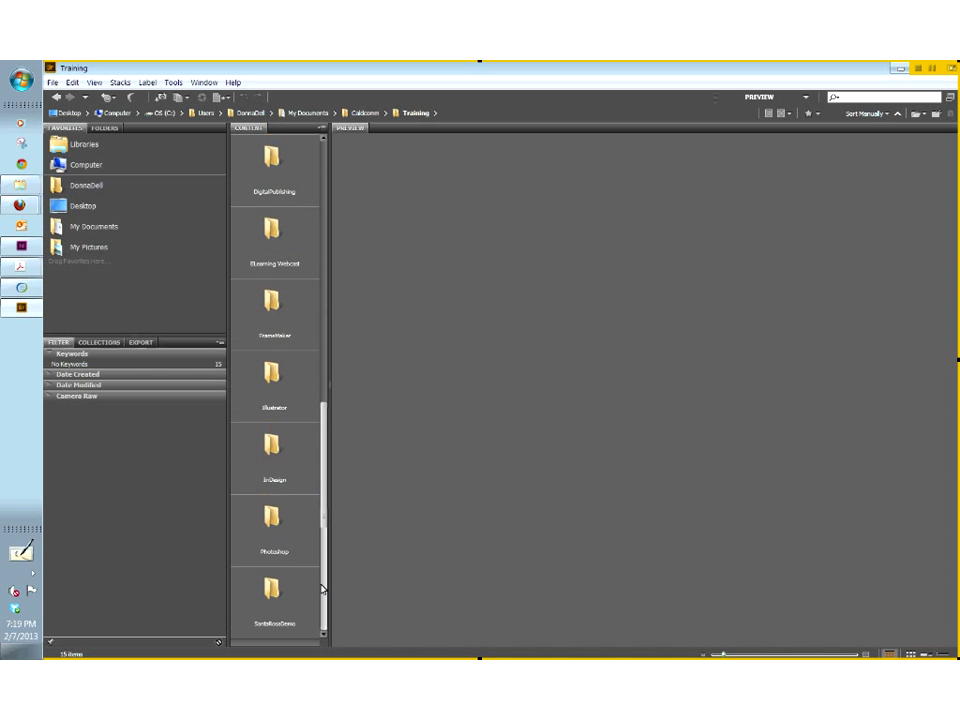
pyautogui.click(274, 462)
pyautogui.doubleClick(274, 462)
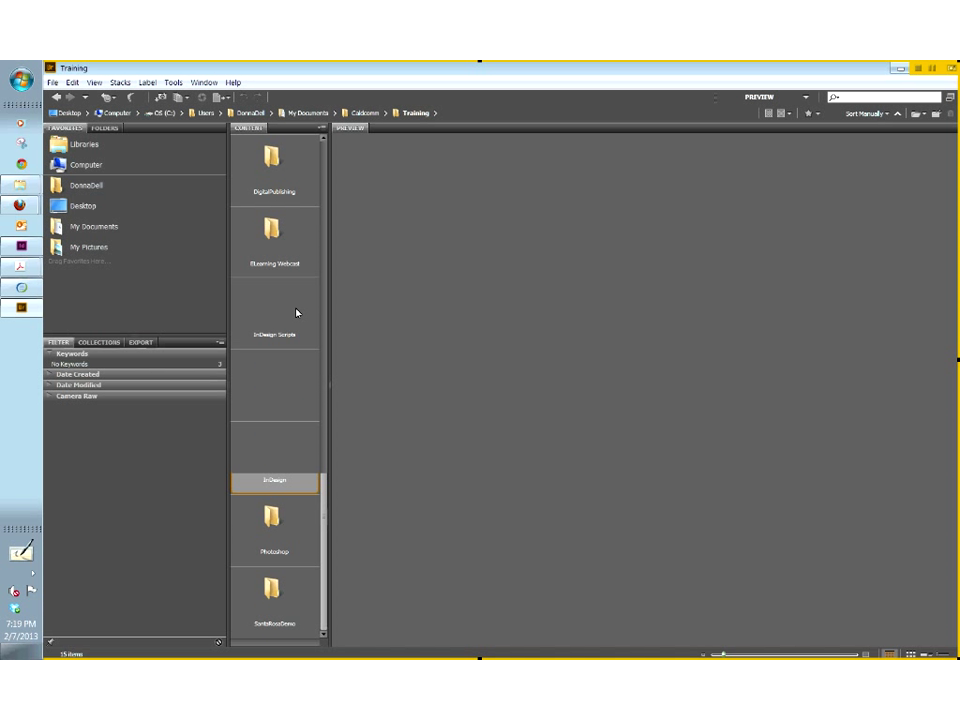
# - Open the InDesign CS6 folder and preview KeyboardMac.pdf, followed by KeyboardPC.pdf
pyautogui.click(273, 235)
pyautogui.doubleClick(275, 242)
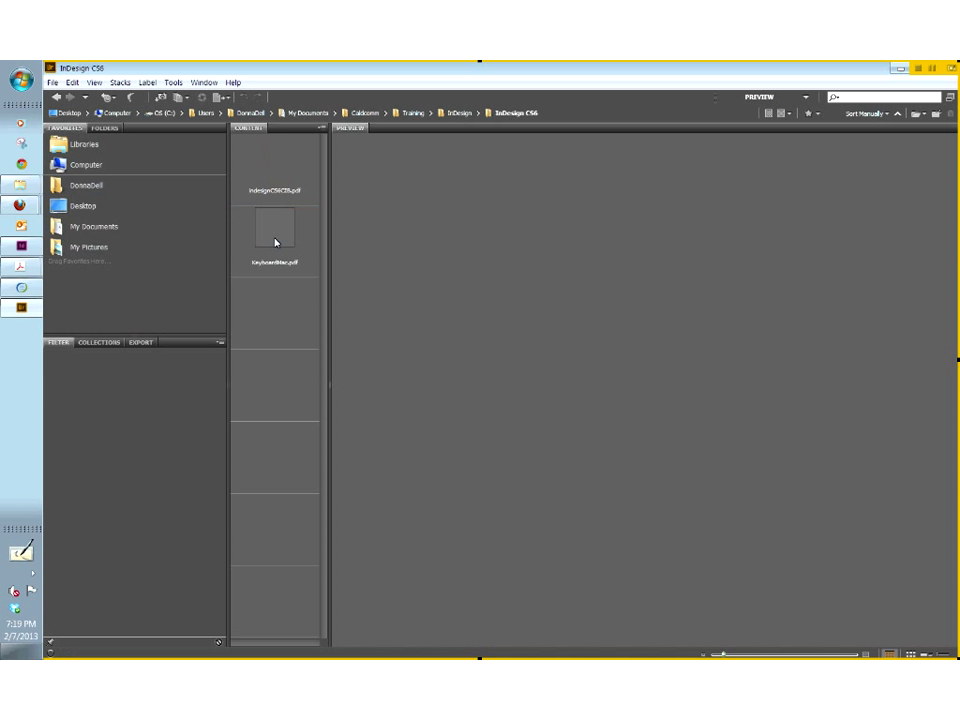
pyautogui.click(286, 233)
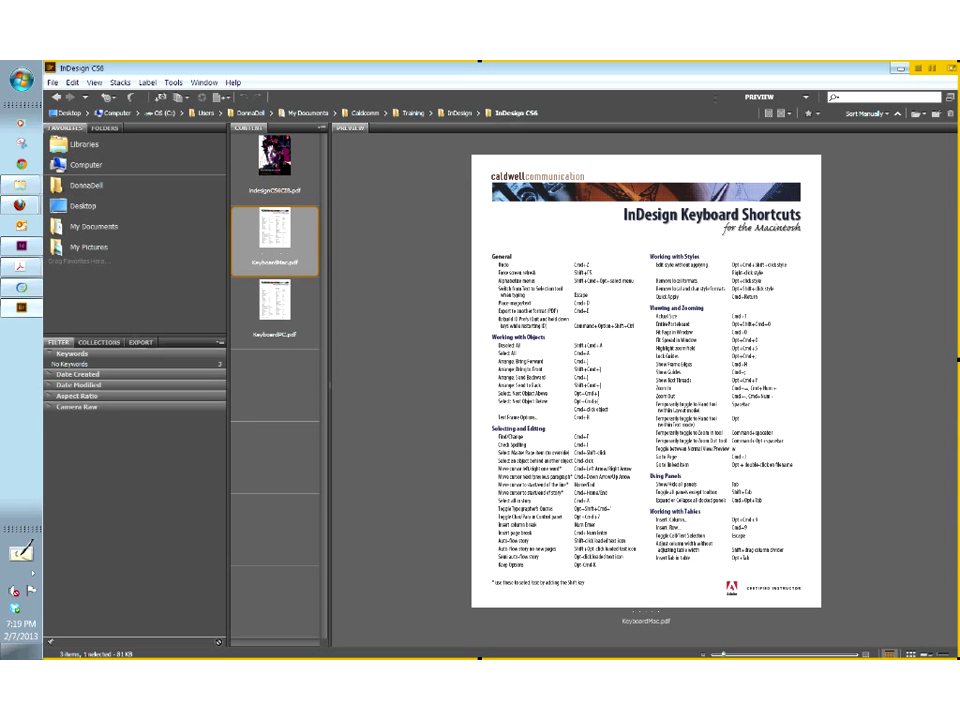
pyautogui.click(266, 314)
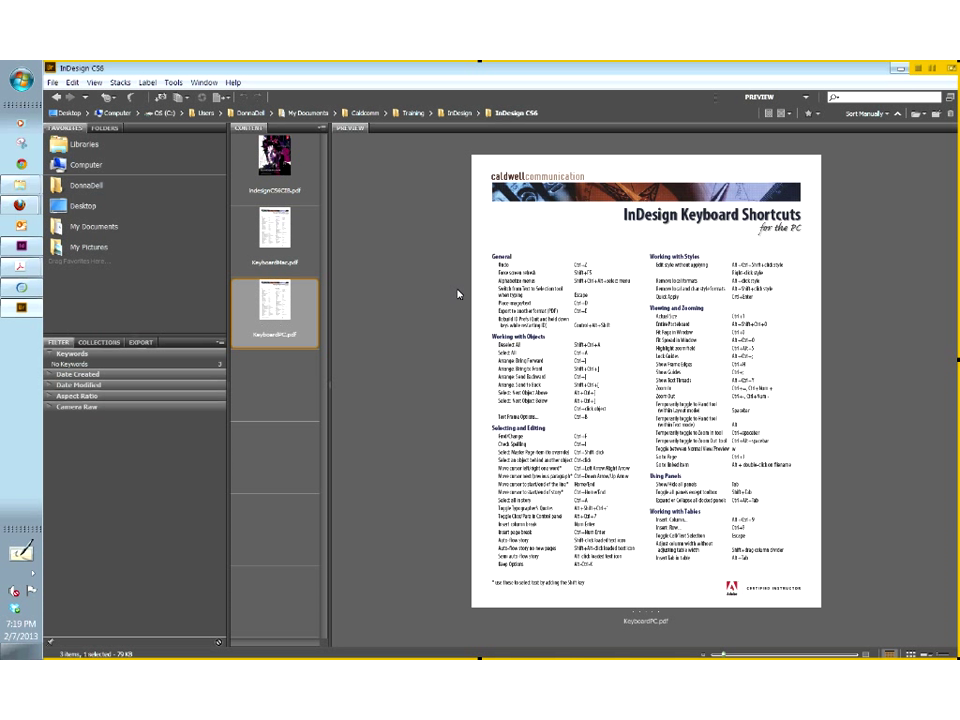
# - Go back to the InDesign folder and open InDesign CS5, CIB ID CS5 and its Lesson_01 folder
pyautogui.click(458, 113)
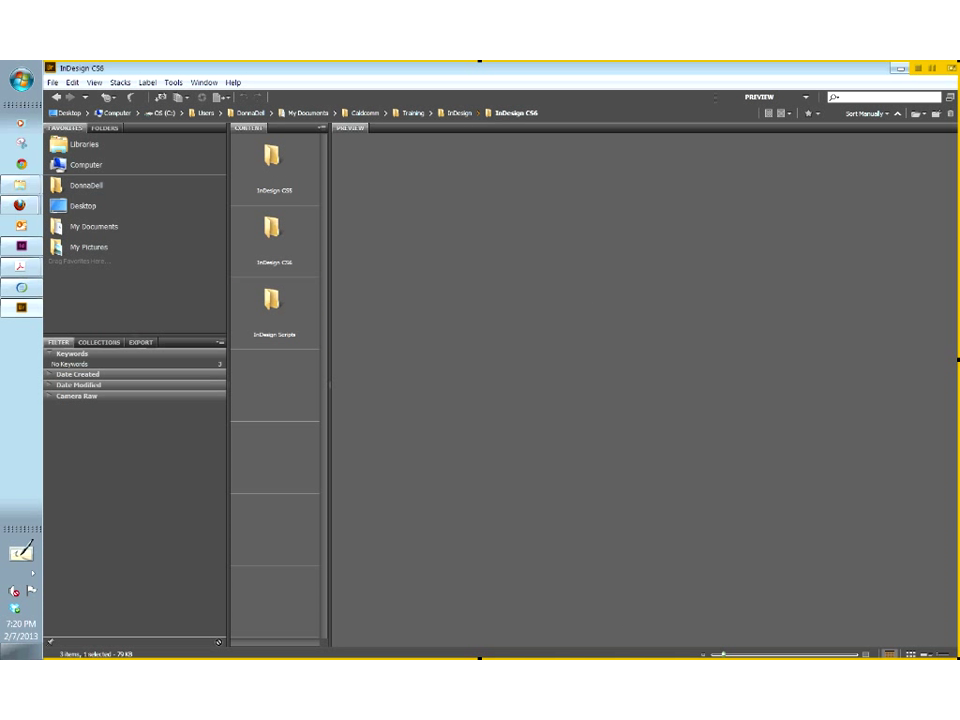
pyautogui.click(276, 168)
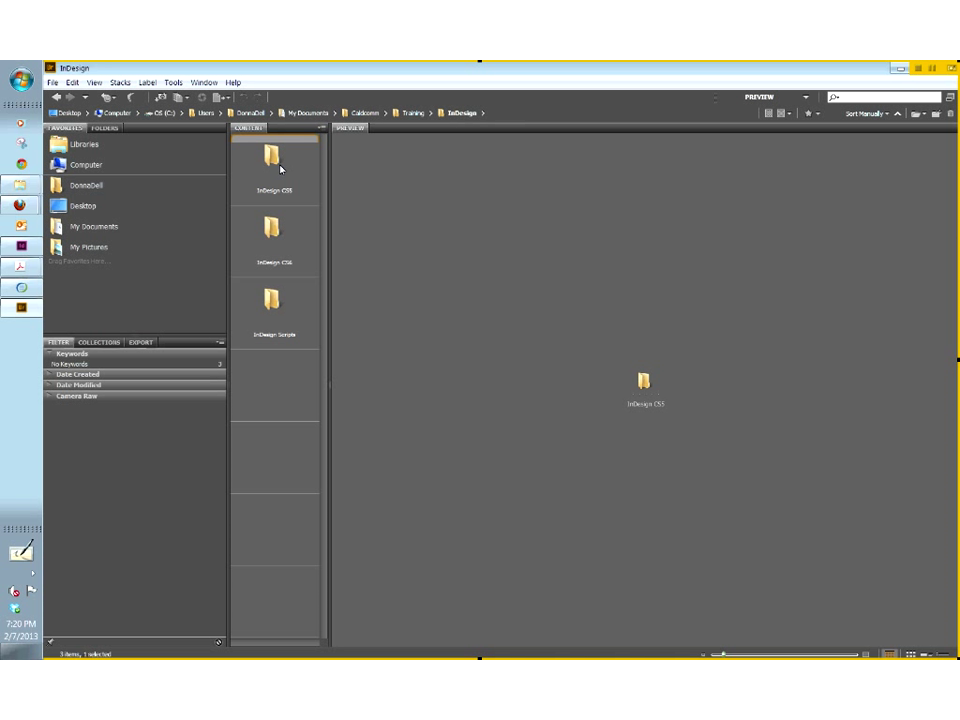
pyautogui.doubleClick(274, 168)
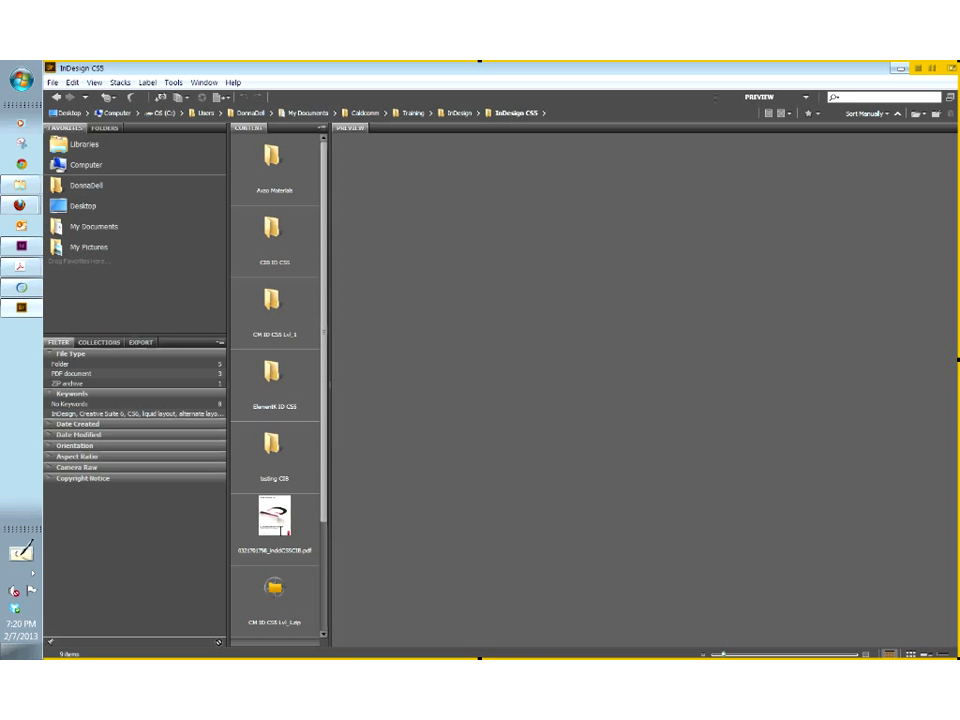
pyautogui.doubleClick(273, 238)
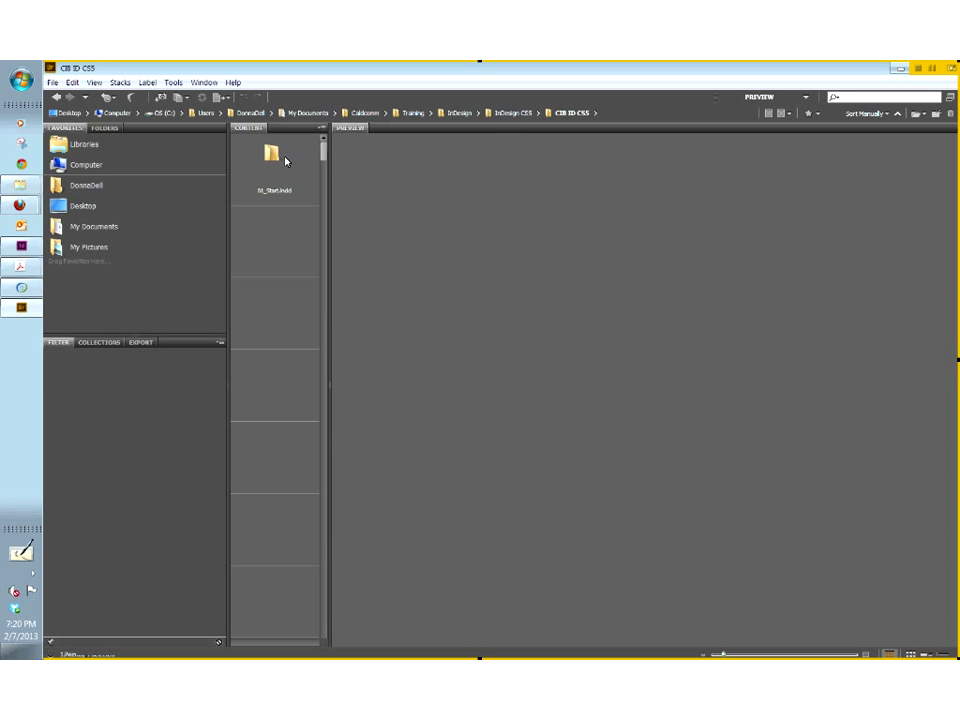
pyautogui.doubleClick(272, 155)
# - Preview 01_Start.indd, enlarge the thumbnails, and show page 2 of the document in the preview
pyautogui.click(285, 160)
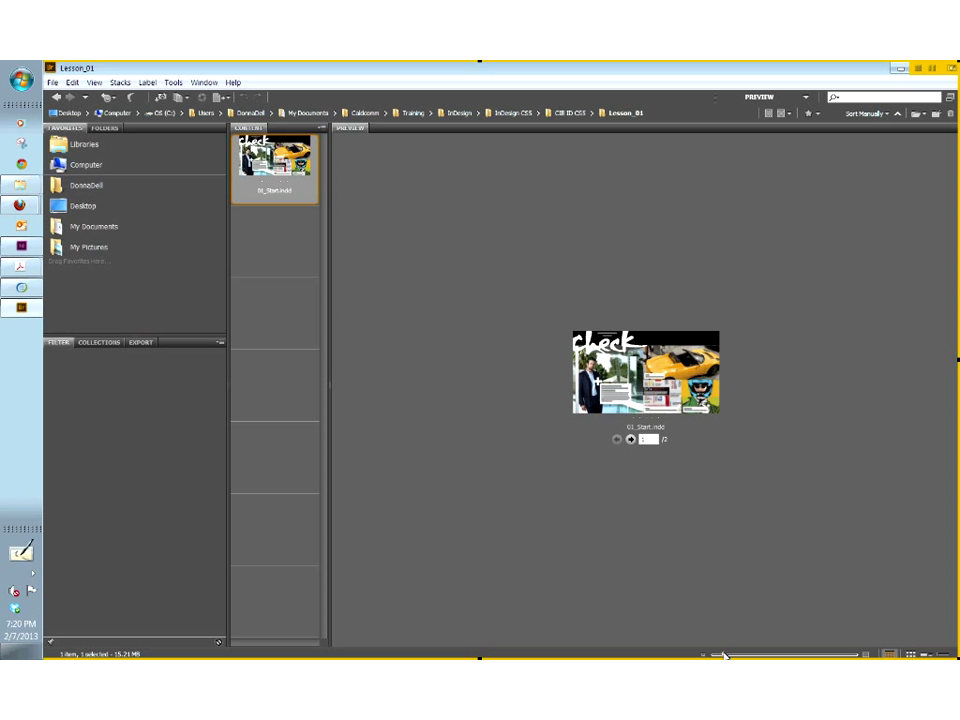
pyautogui.moveTo(724, 656); pyautogui.dragTo(745, 656)
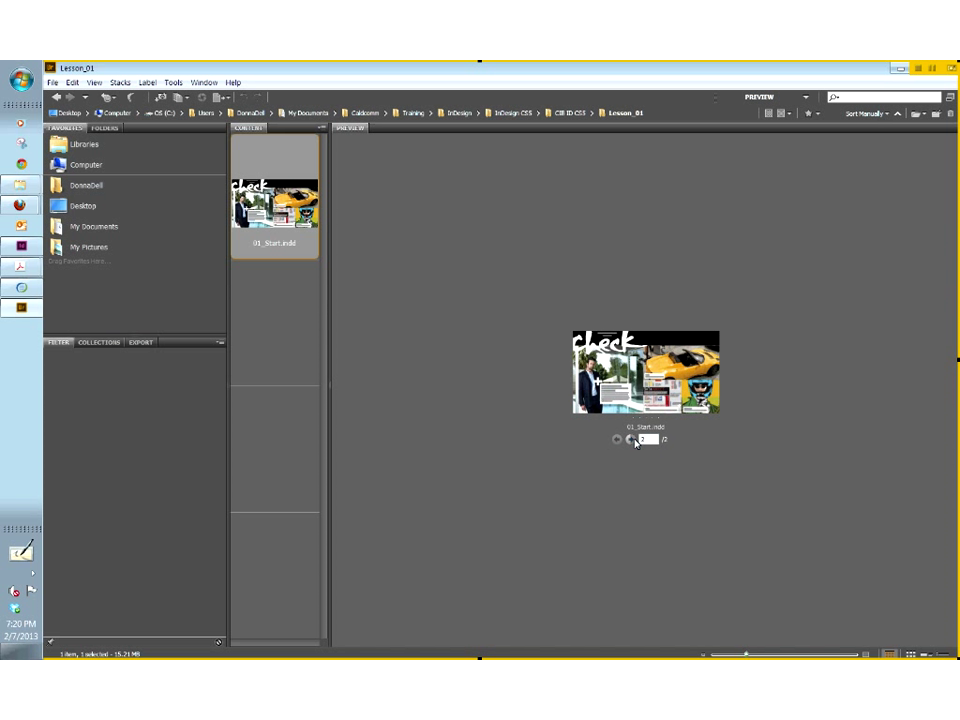
pyautogui.click(631, 440)
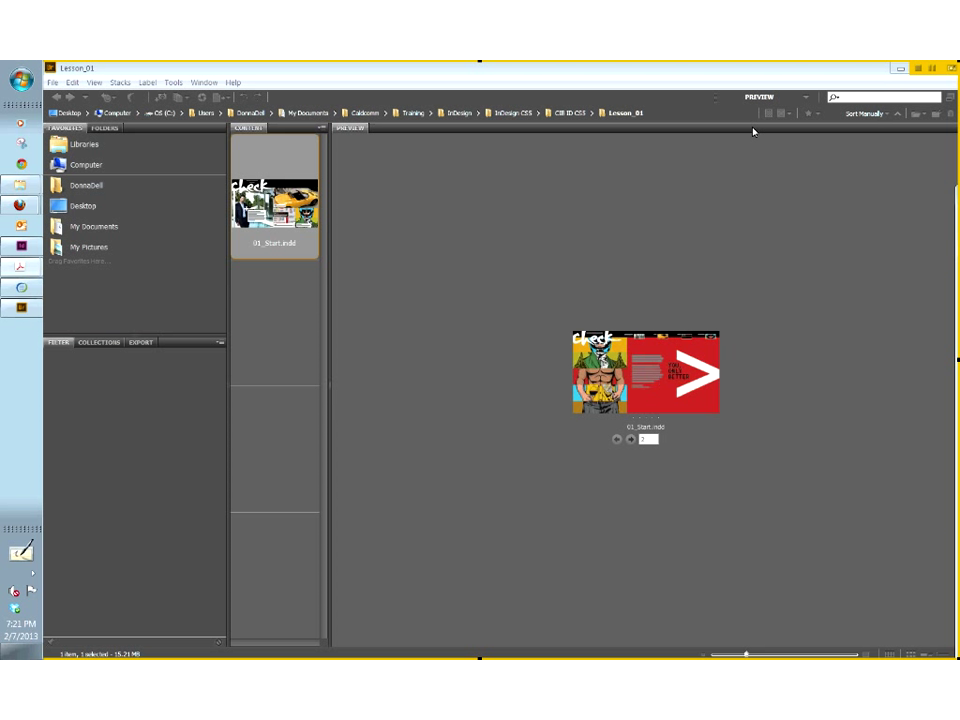
# - Open the 2011_12 Bruce Alaska folder on the Desktop and switch Bridge to compact mode over the InDesign document
pyautogui.click(80, 206)
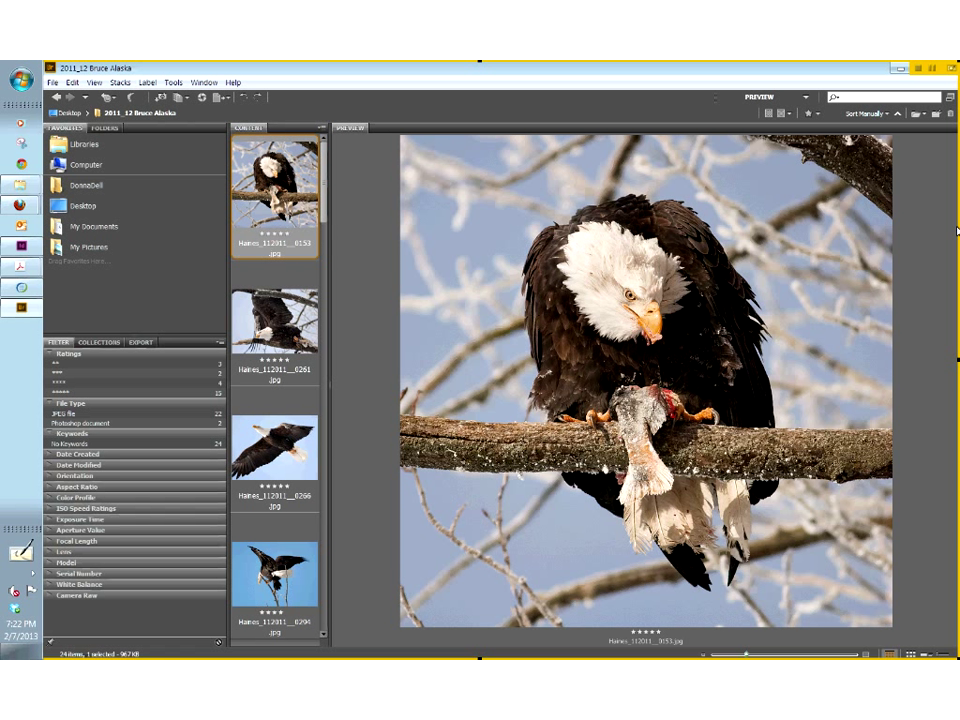
pyautogui.click(949, 97)
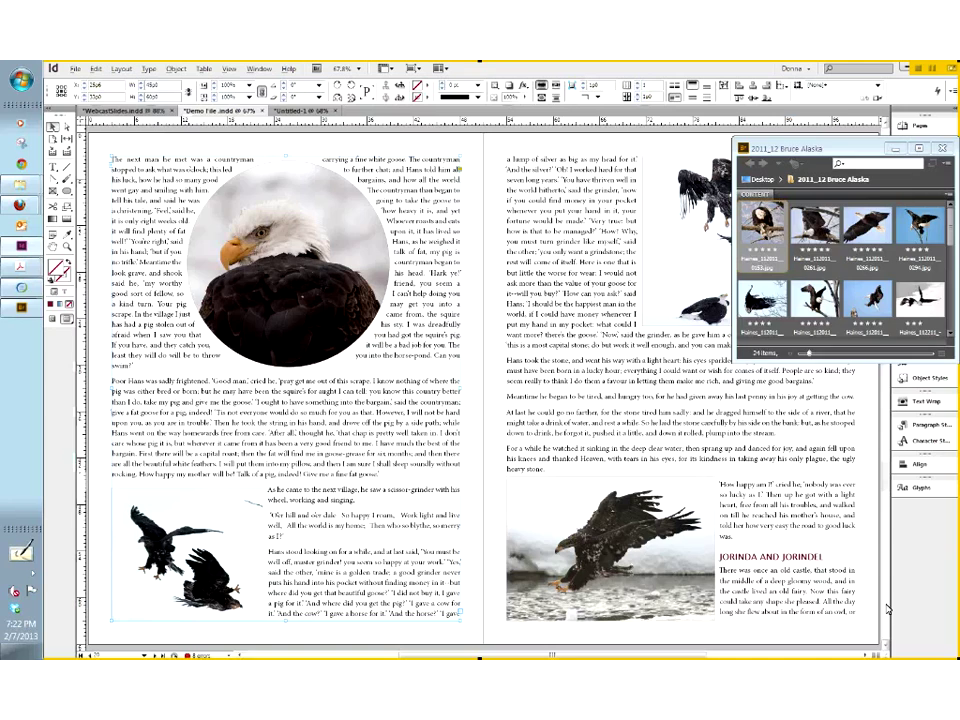
# - Place Haines_112211_-3831.jpg from Bridge over the text on the next spread's left page, about 28p1 wide by 20p3 high
pyautogui.hotkey('shift', 'pagedown')
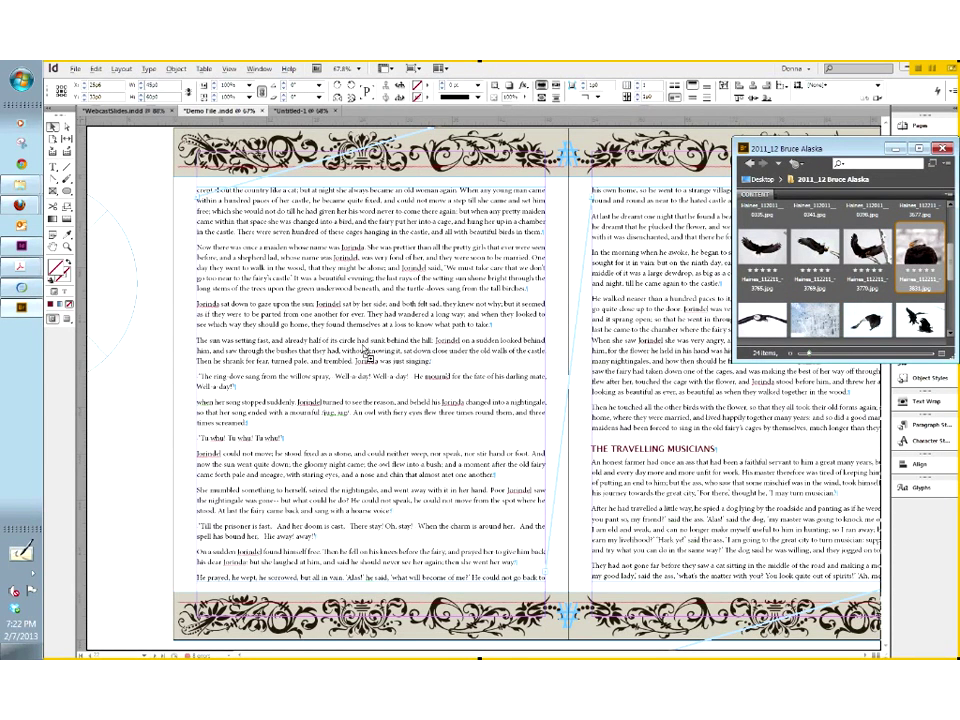
pyautogui.moveTo(350, 349); pyautogui.dragTo(196, 195)
pyautogui.press('Escape')
pyautogui.moveTo(335, 320); pyautogui.dragTo(428, 413)
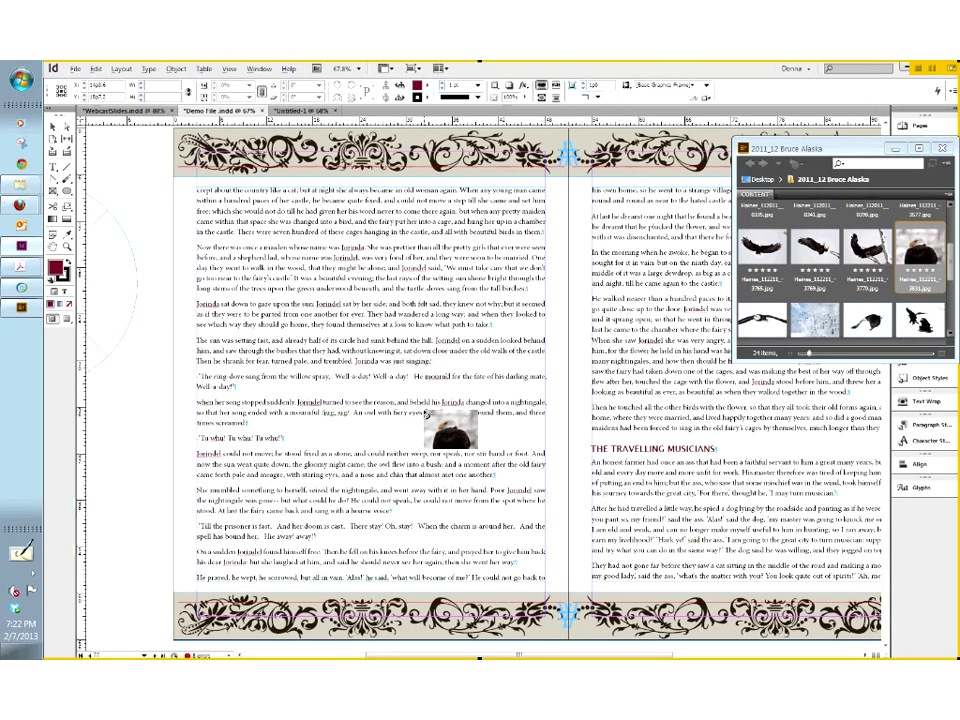
pyautogui.moveTo(428, 413); pyautogui.dragTo(403, 473)
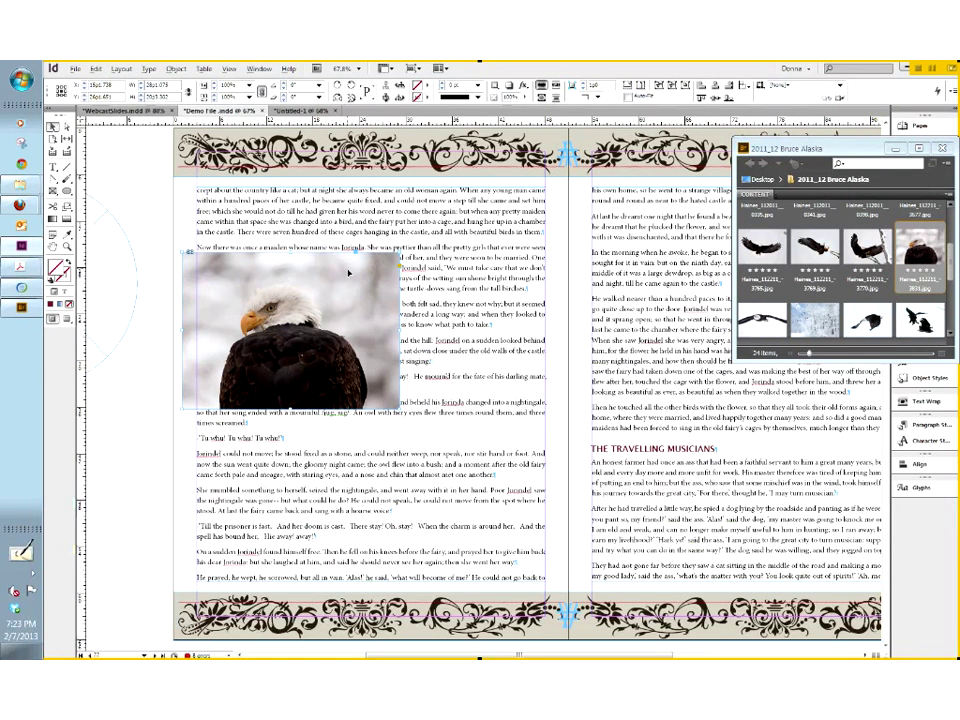
pyautogui.moveTo(430, 282); pyautogui.dragTo(487, 296)
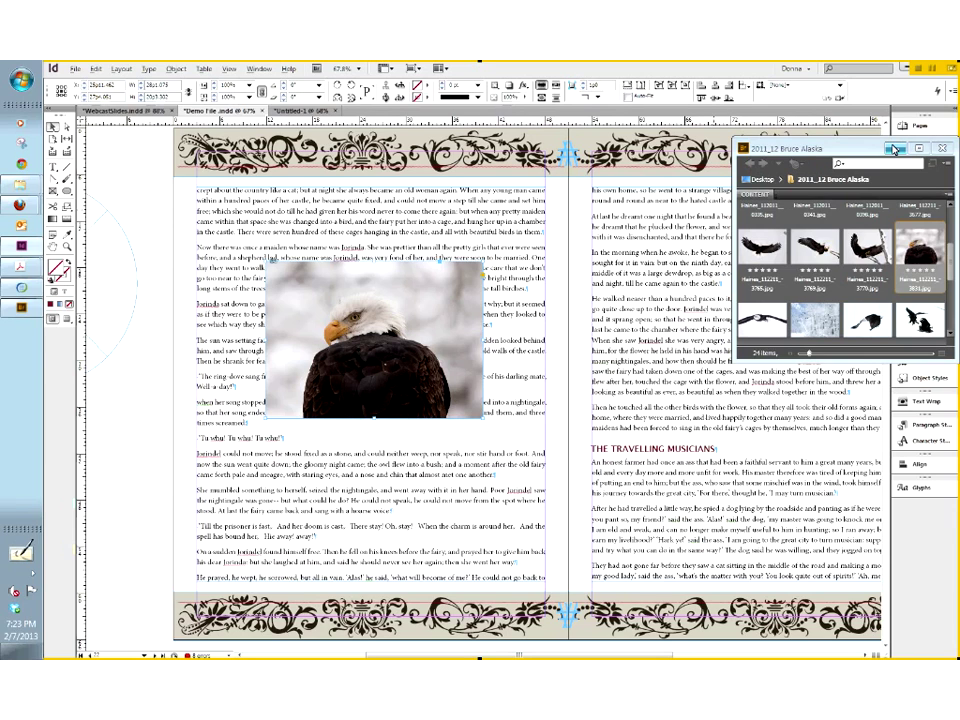
# - Close the compact Bridge window and try to open the Mini Bridge panel in InDesign
pyautogui.click(944, 150)
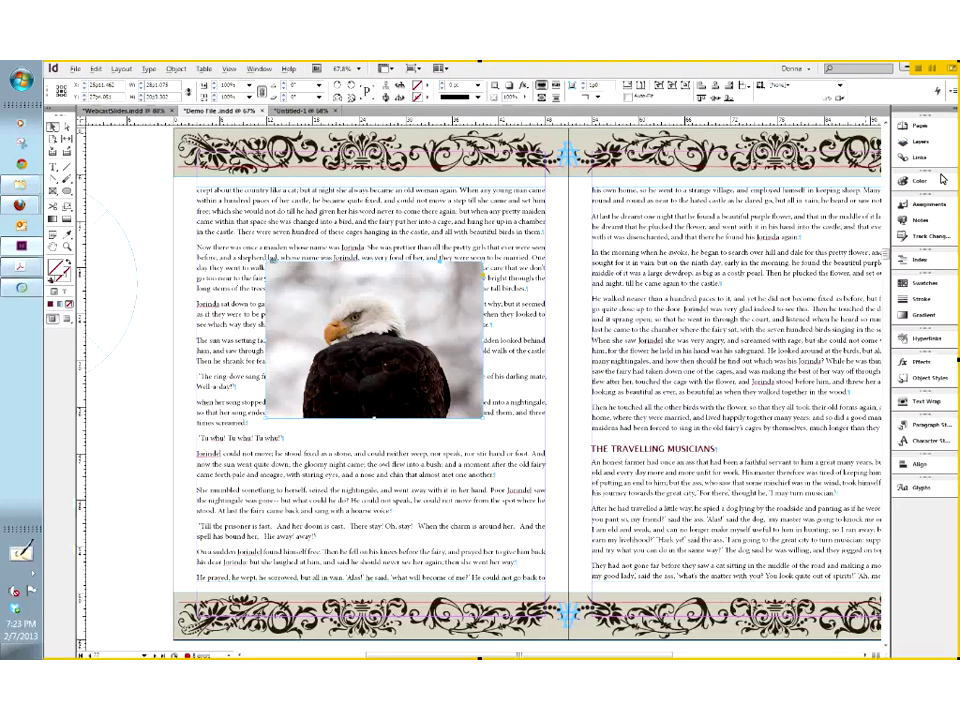
pyautogui.click(260, 69)
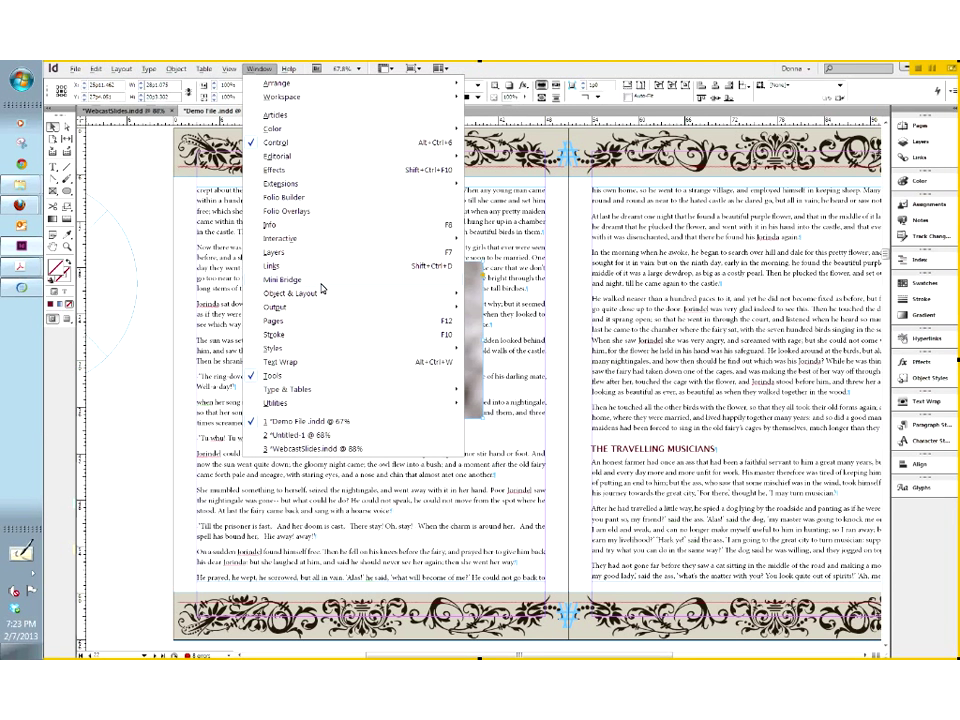
pyautogui.press('Escape')
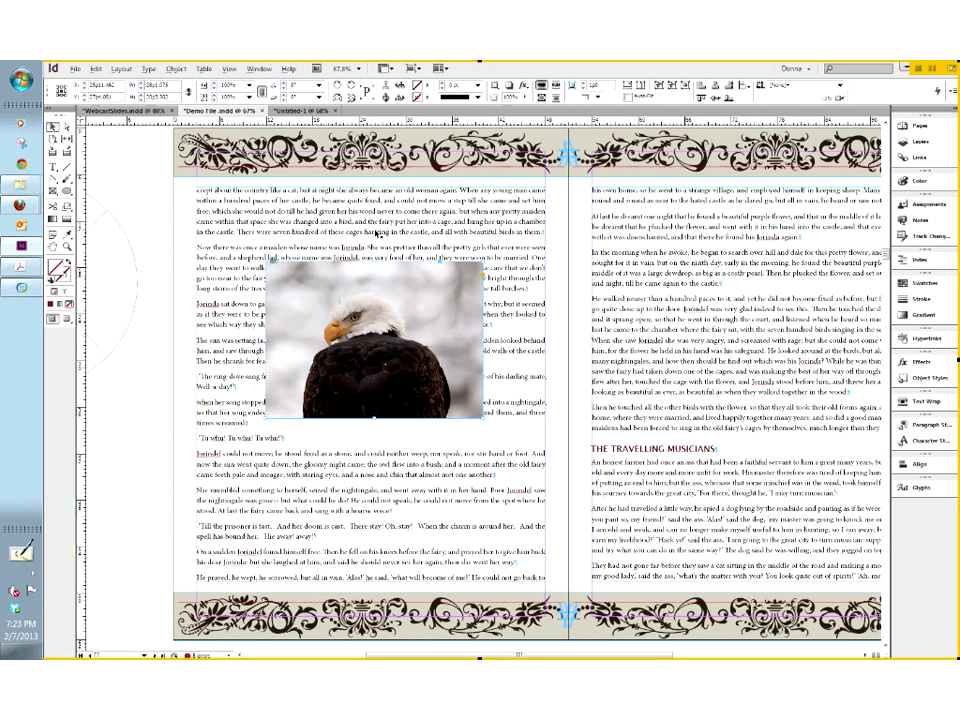
pyautogui.click(256, 70)
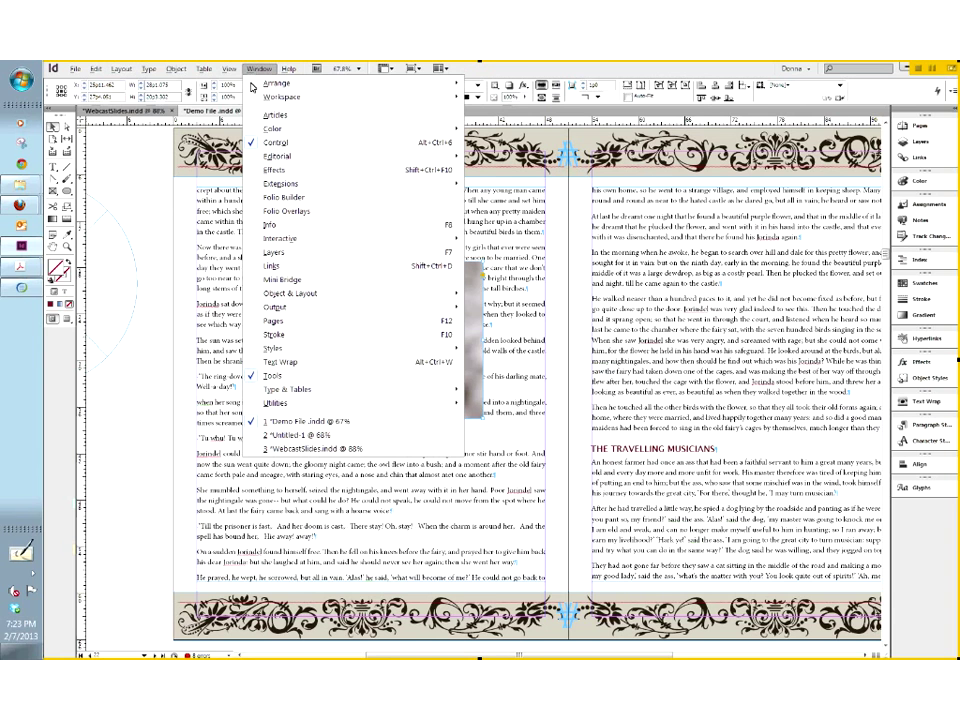
pyautogui.click(298, 281)
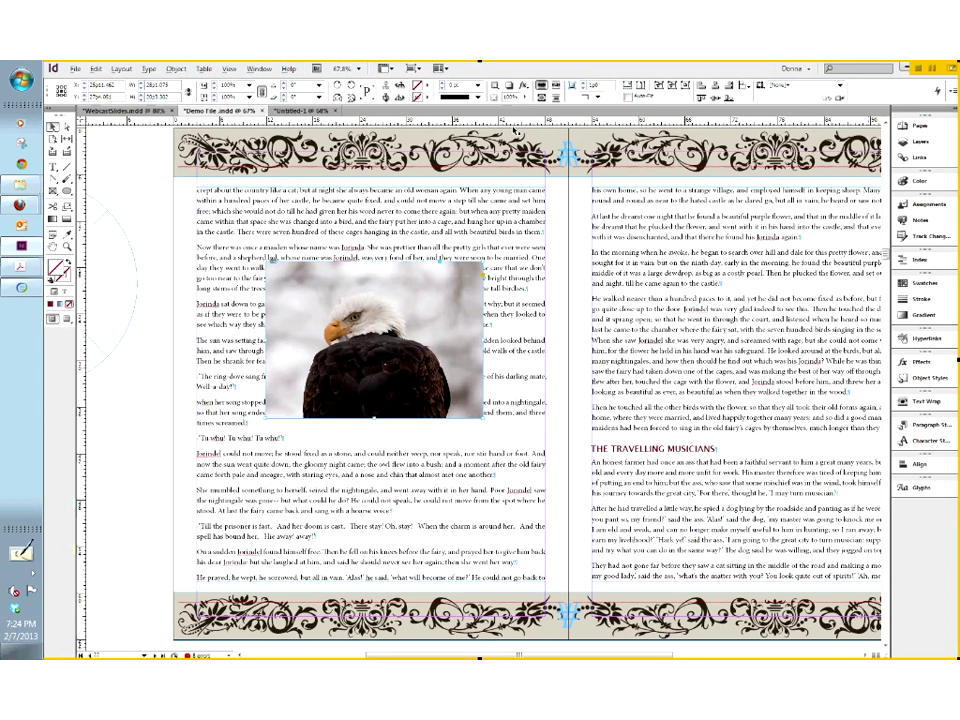
# - Open the Flattener Preview panel and the Liquid Layout panel
pyautogui.moveTo(22, 267)
pyautogui.click(260, 69)
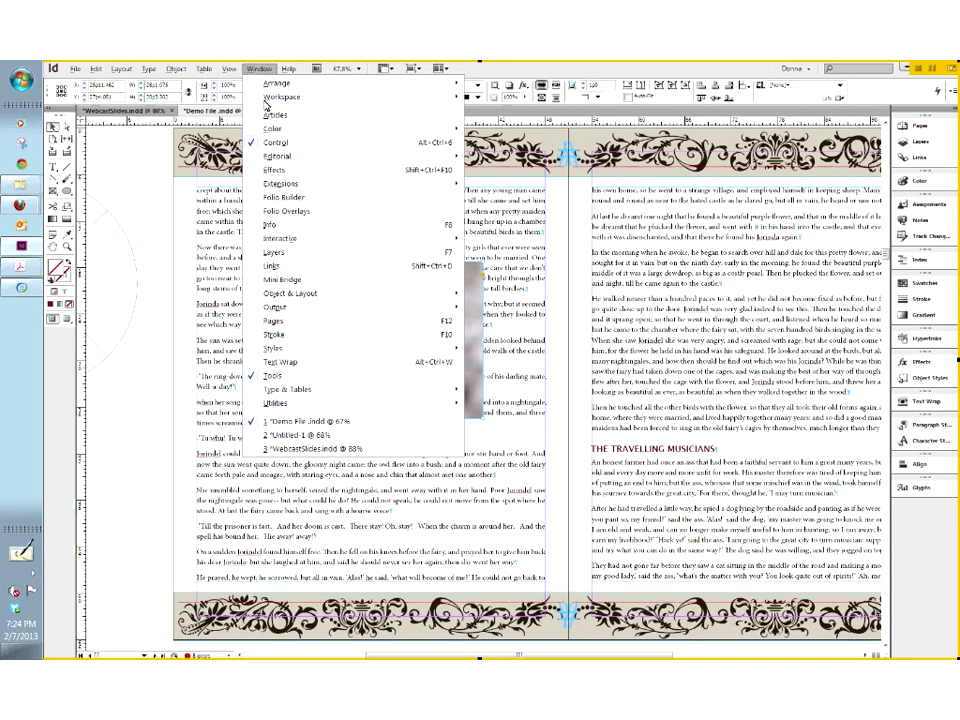
pyautogui.moveTo(280, 295)
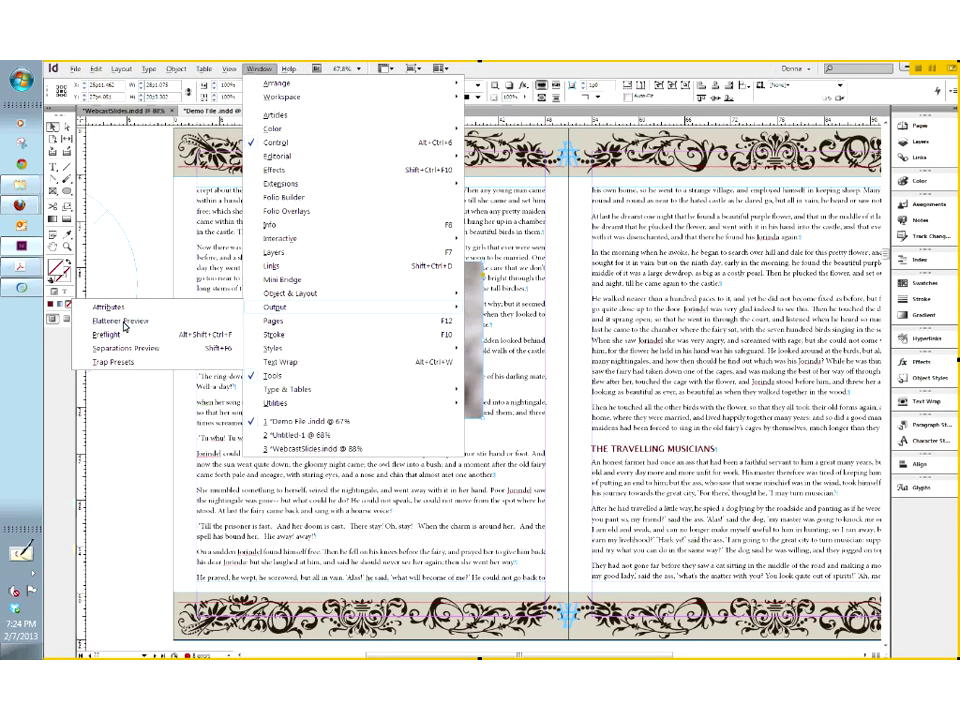
pyautogui.click(123, 322)
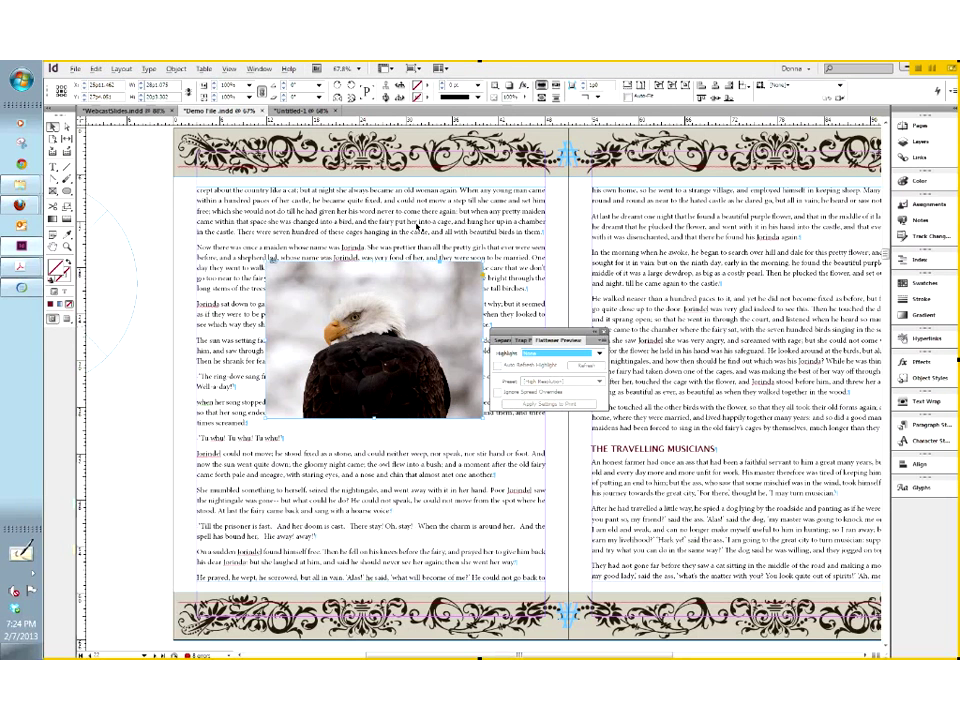
pyautogui.click(258, 70)
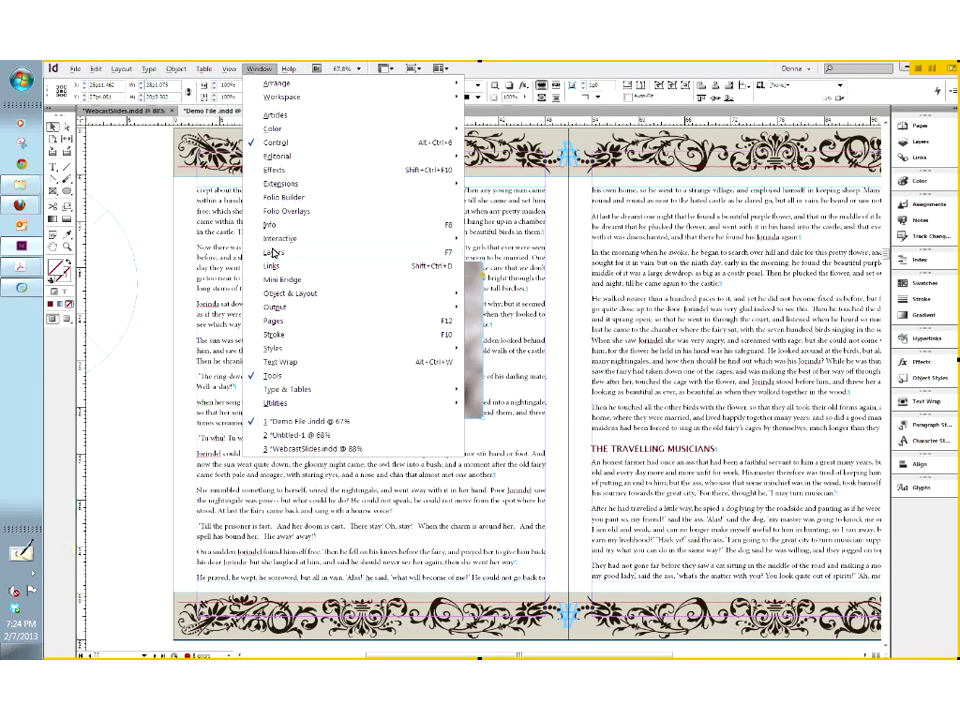
pyautogui.moveTo(290, 238)
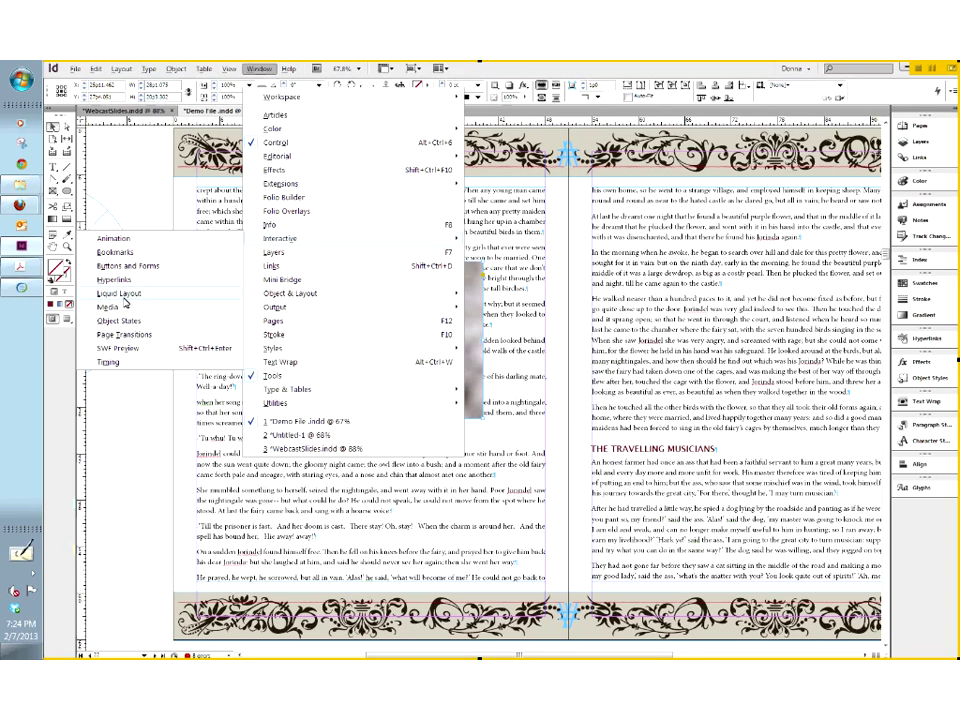
pyautogui.click(124, 297)
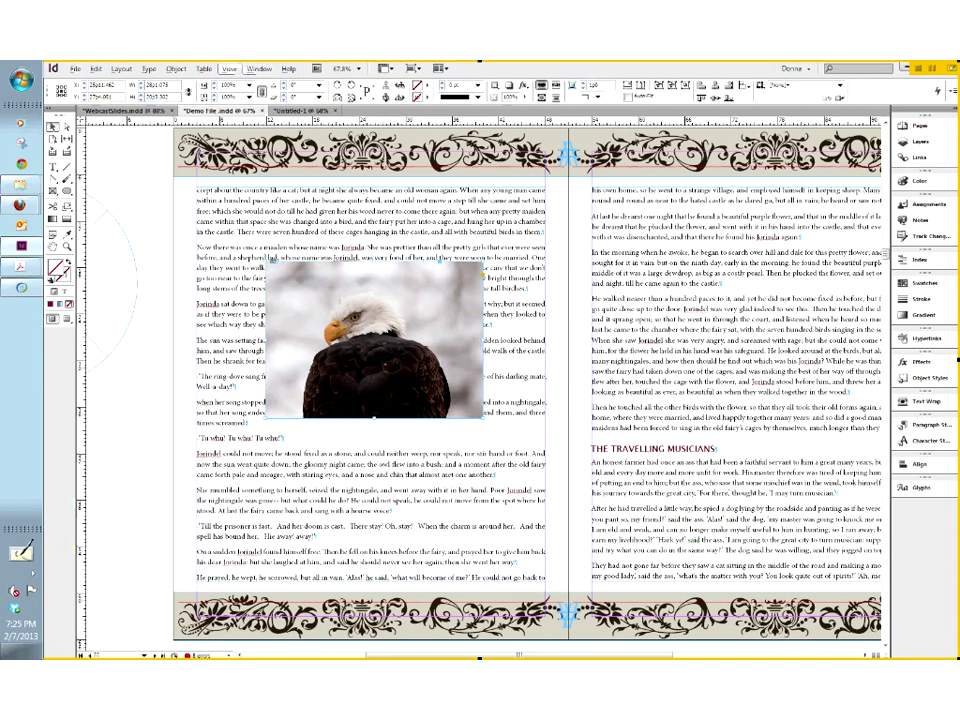
# - Try again to open the Mini Bridge panel, and display the spreads with the eagle photos at 25% zoom
pyautogui.click(262, 69)
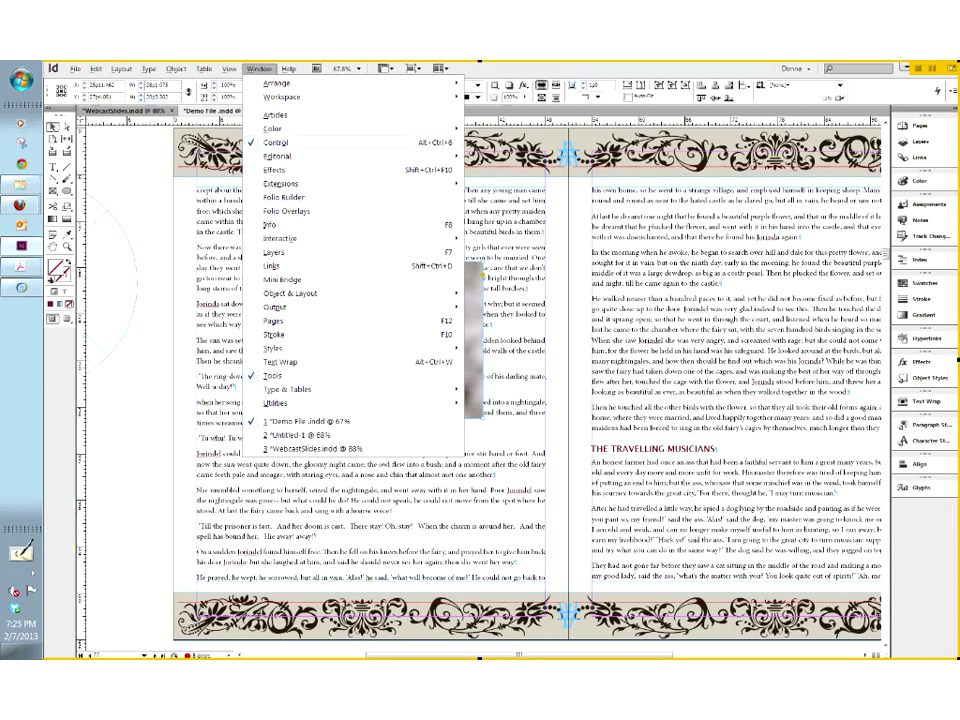
pyautogui.click(285, 281)
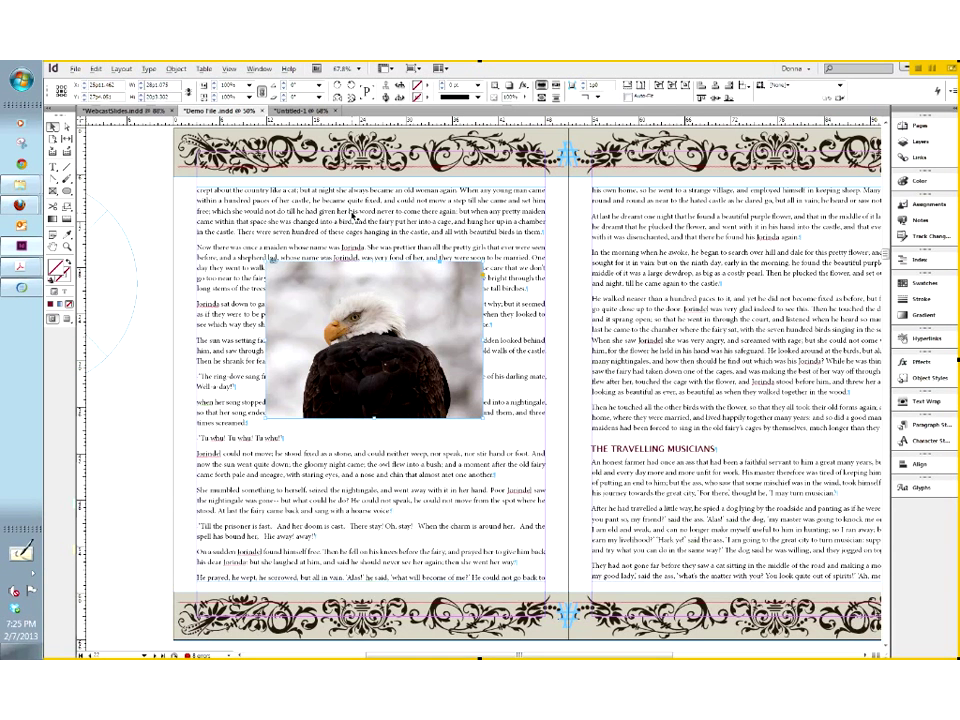
pyautogui.hotkey('ctrl', '-')
pyautogui.hotkey('ctrl', '-')
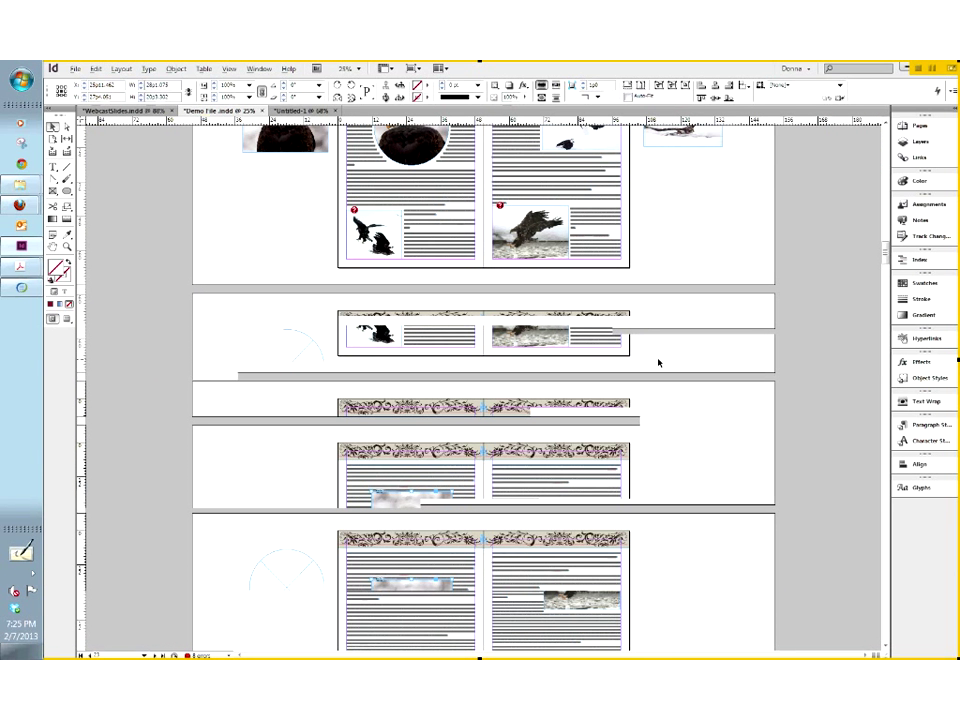
pyautogui.scroll(5, 690, 390)
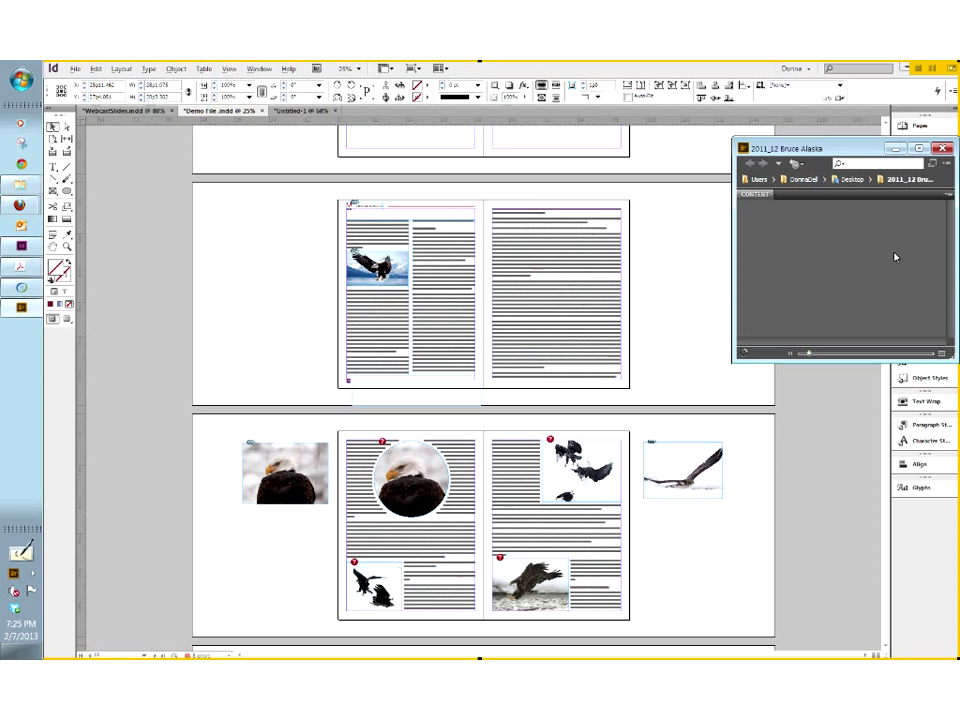
# - Minimize the compact Bridge window and try once more to open the Mini Bridge panel
pyautogui.click(898, 152)
pyautogui.click(255, 69)
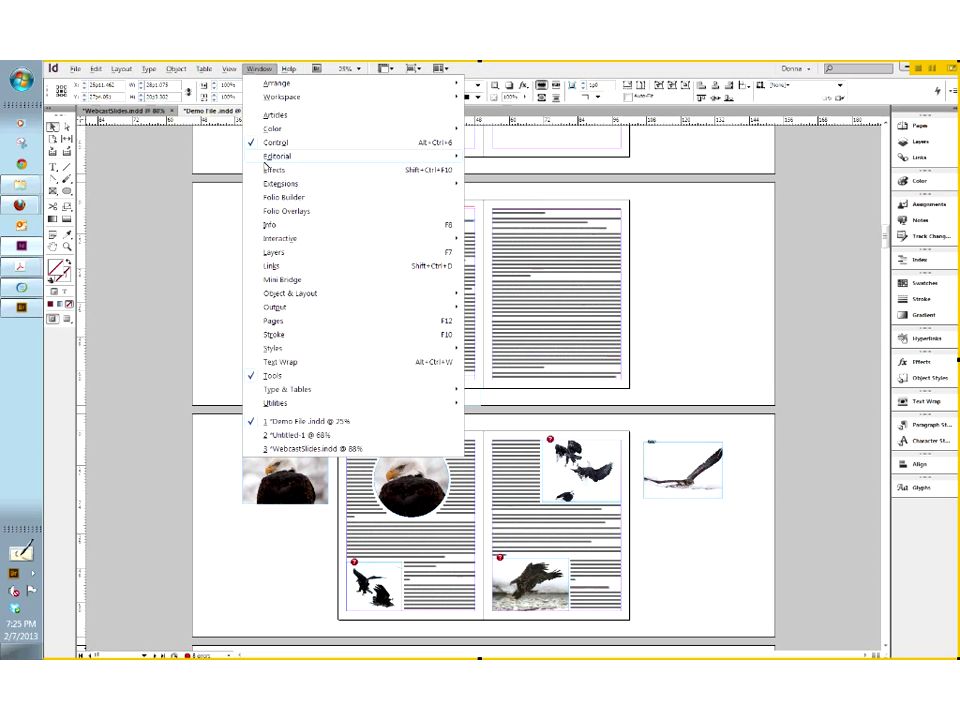
pyautogui.click(280, 281)
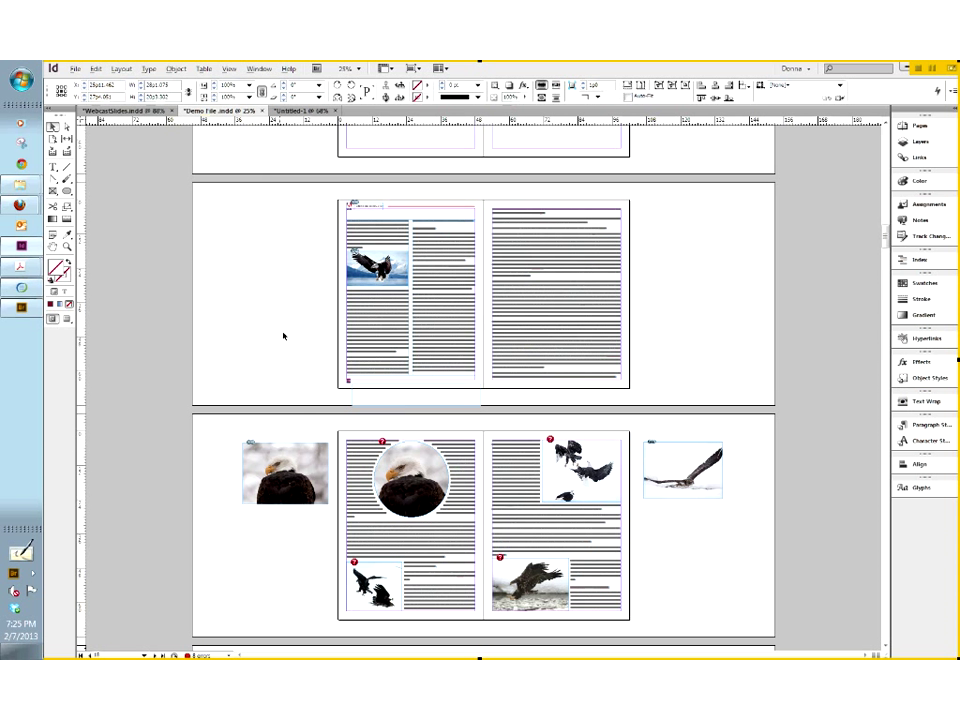
# - Delete the stray threaded text frame below the left page, and display the following spreads in Preview mode
pyautogui.moveTo(350, 405); pyautogui.dragTo(279, 311)
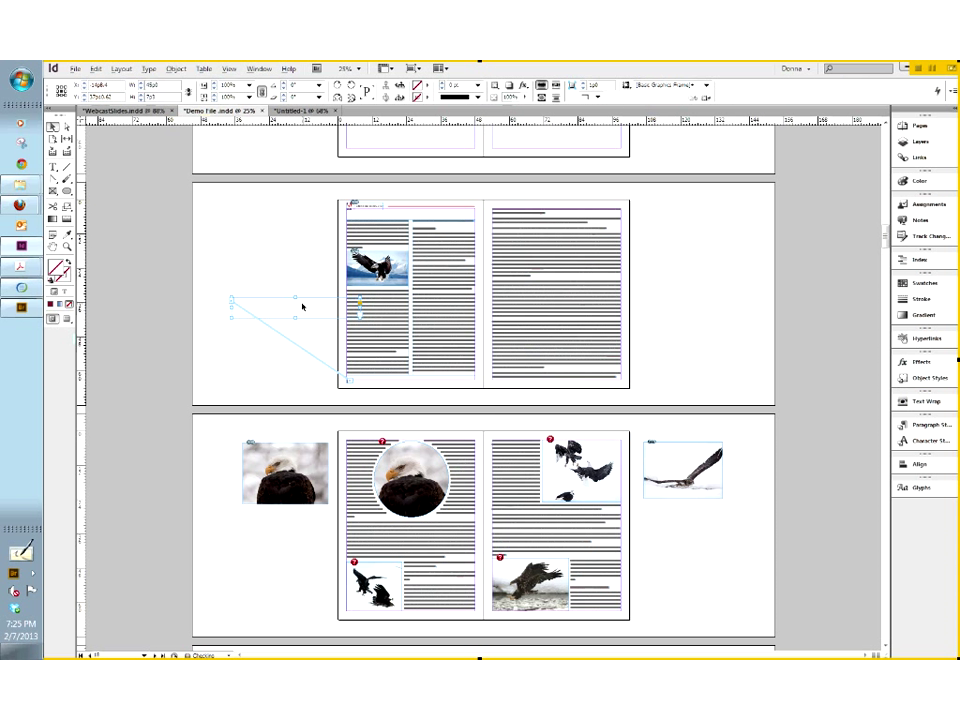
pyautogui.press('Delete')
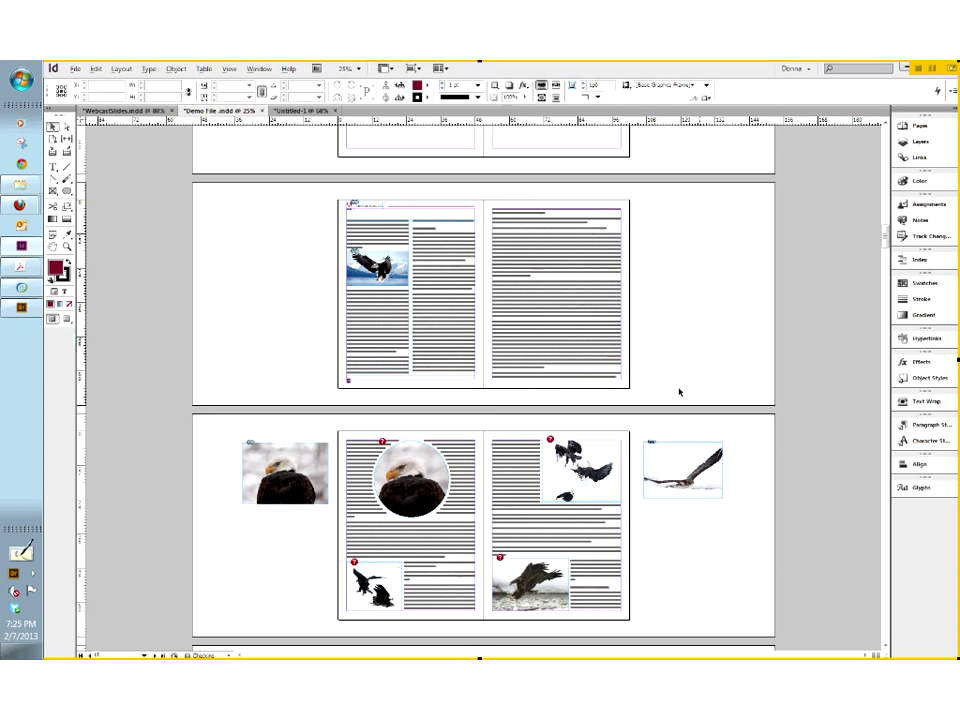
pyautogui.scroll(-5, 679, 391)
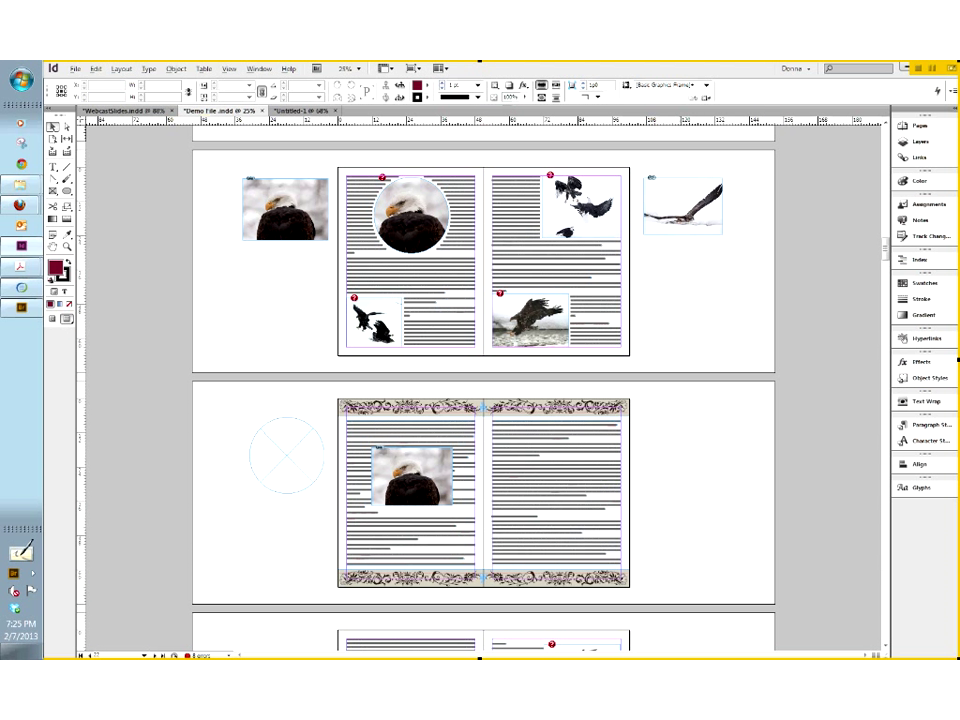
pyautogui.press('w')
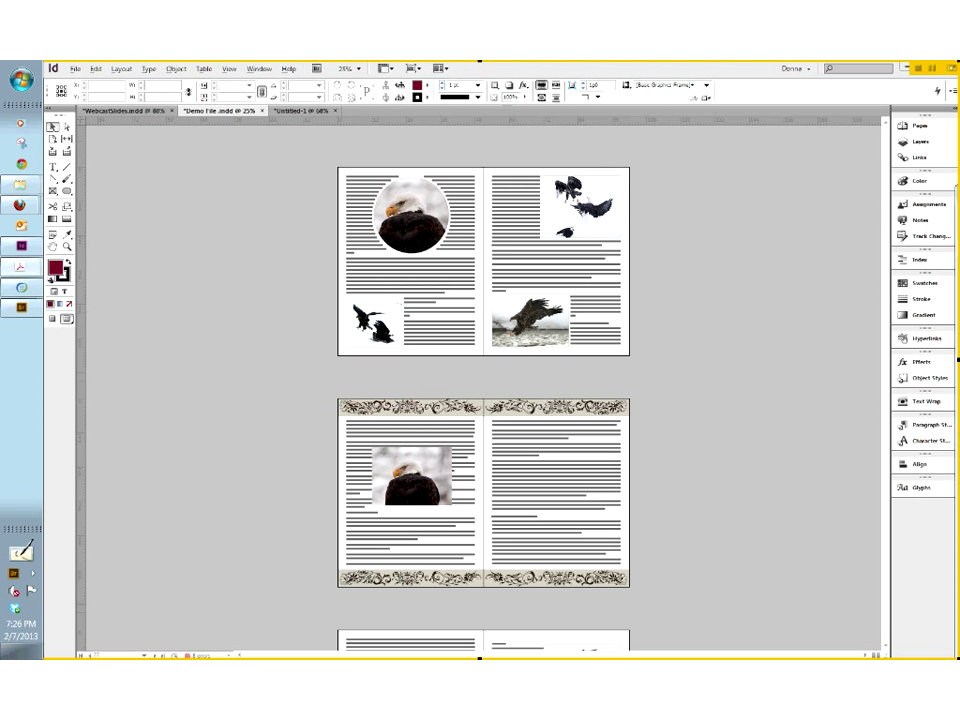
# - Bring back the compact Bridge window and arrange it as a tall, narrow column beside the pages
pyautogui.moveTo(35, 315)
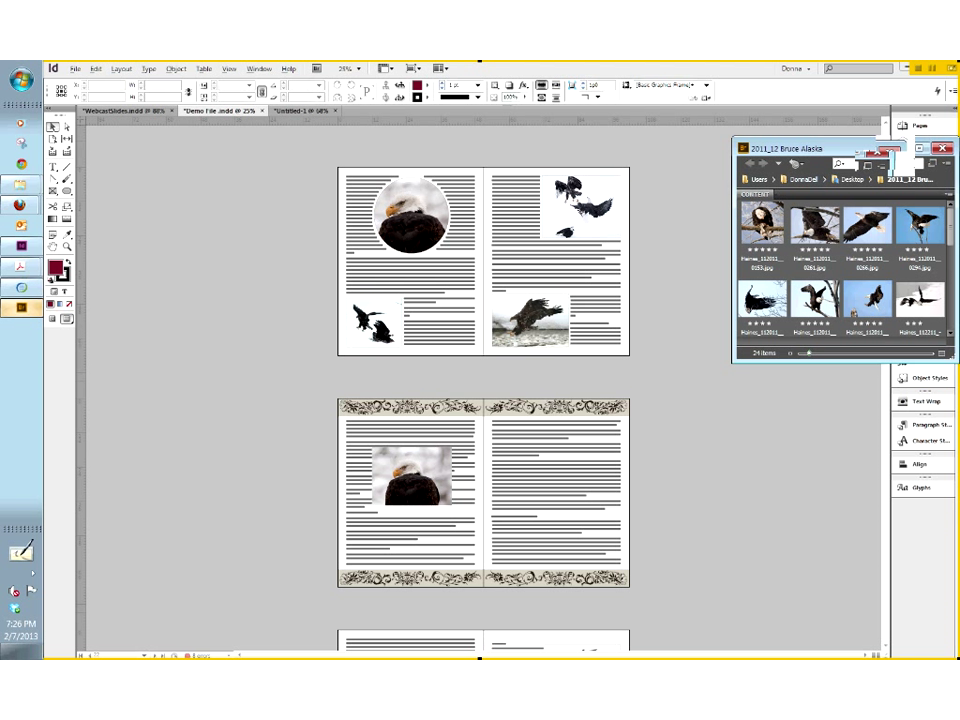
pyautogui.moveTo(888, 150); pyautogui.dragTo(783, 142)
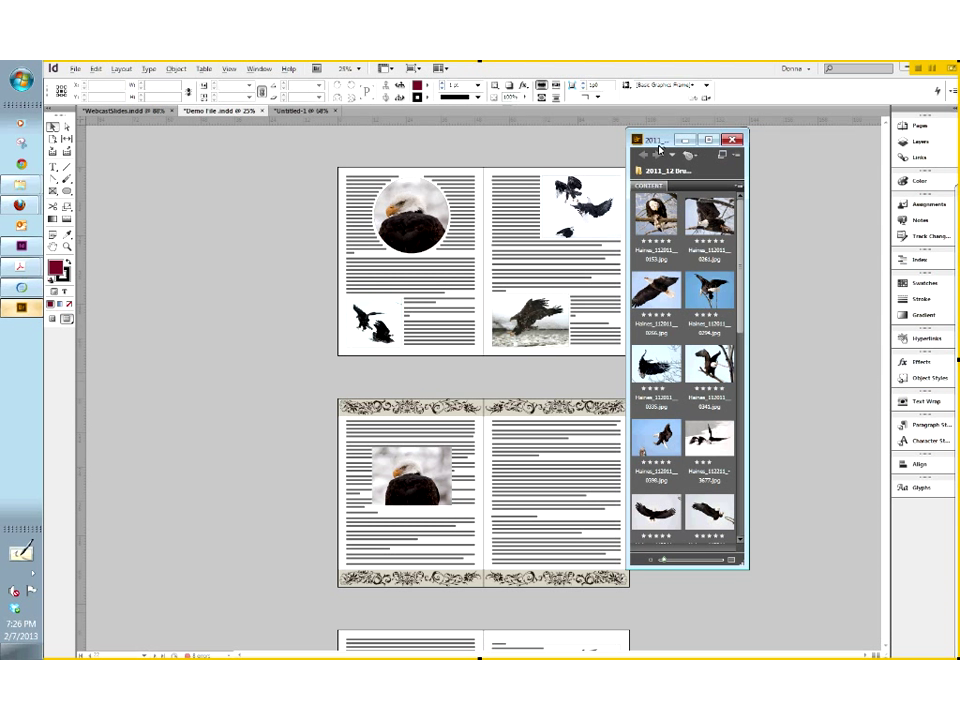
pyautogui.moveTo(662, 140); pyautogui.dragTo(781, 145)
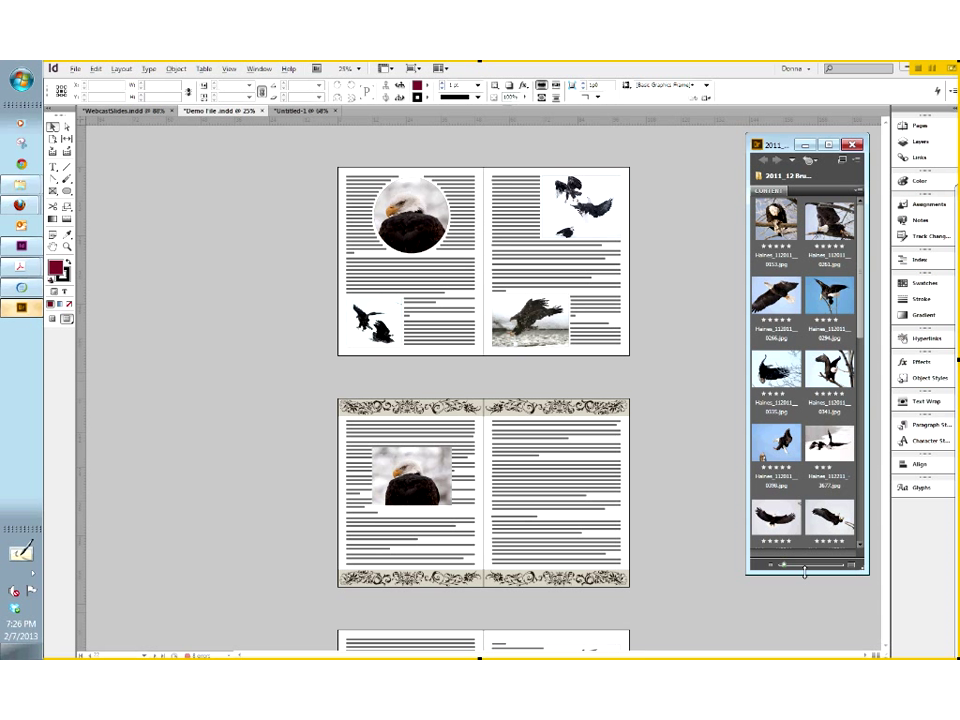
# - Wrap the text around the bounding box of the eagle photo on the ornamented left page, with a 0p9 offset on all sides
pyautogui.click(913, 538)
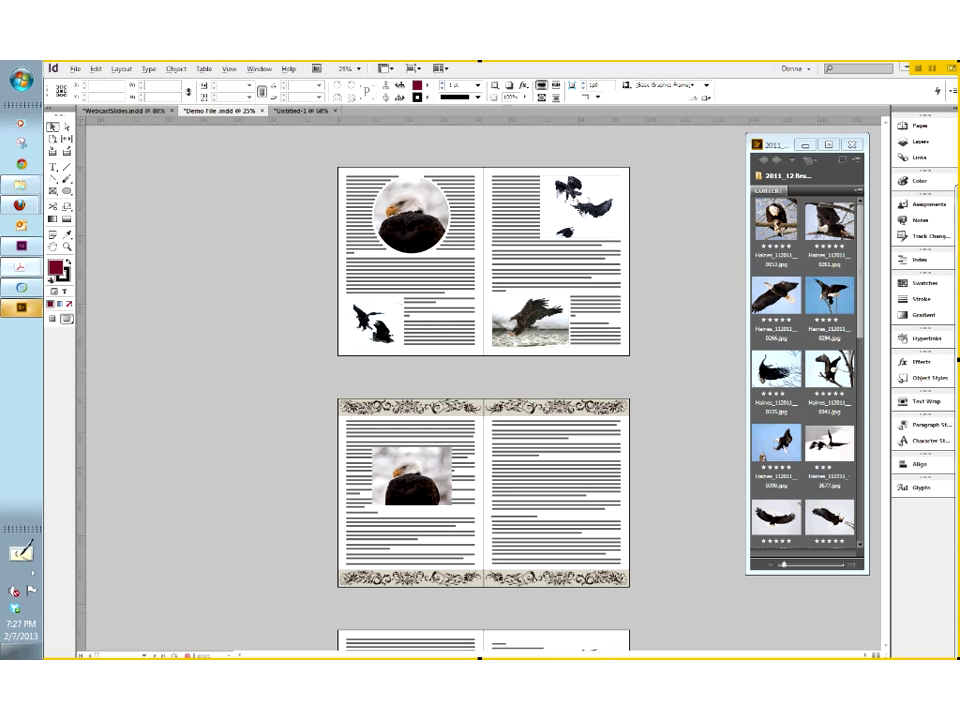
pyautogui.click(476, 473)
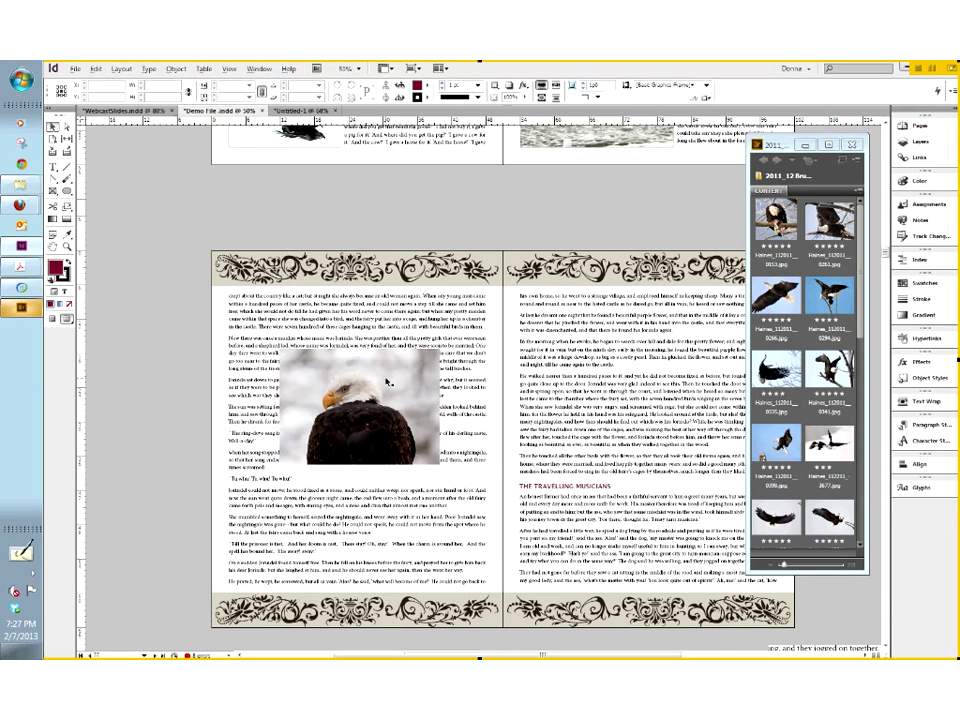
pyautogui.click(465, 372)
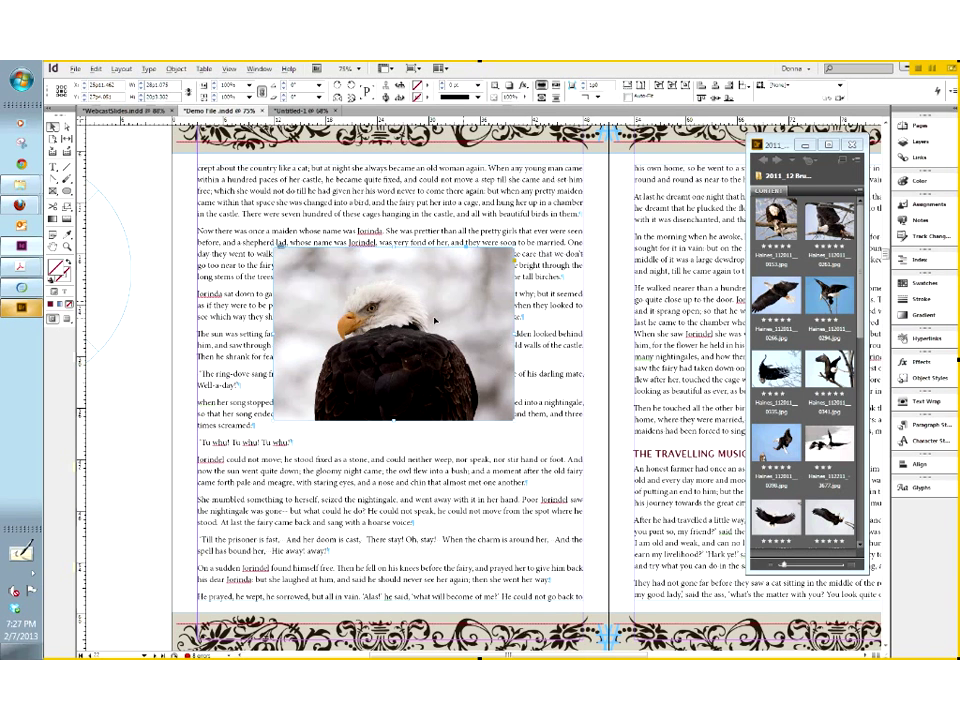
pyautogui.click(910, 400)
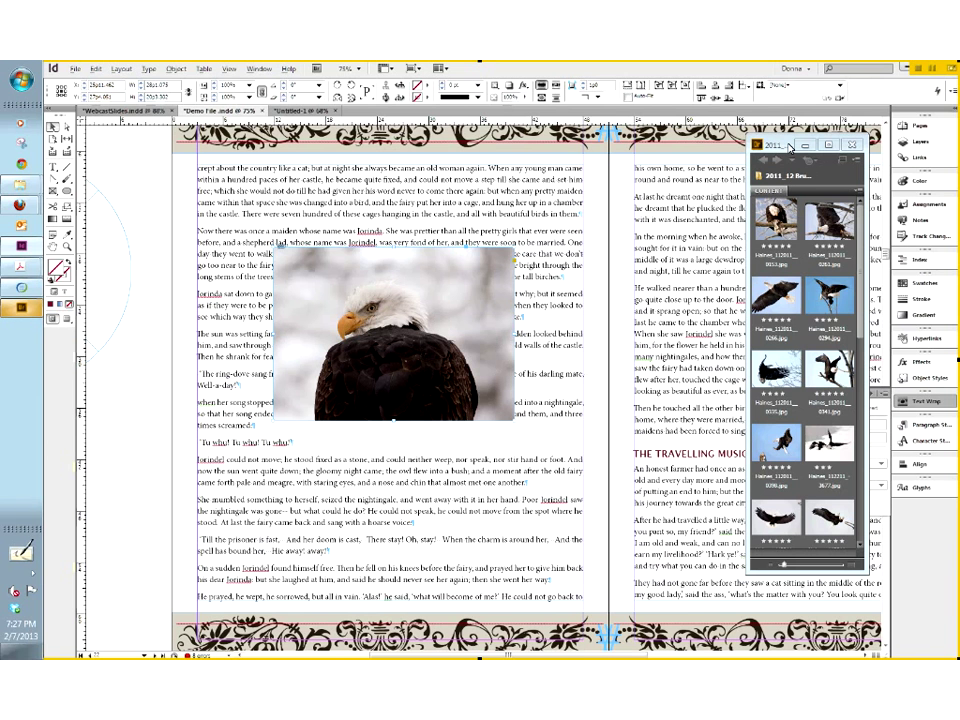
pyautogui.moveTo(790, 148); pyautogui.dragTo(676, 148)
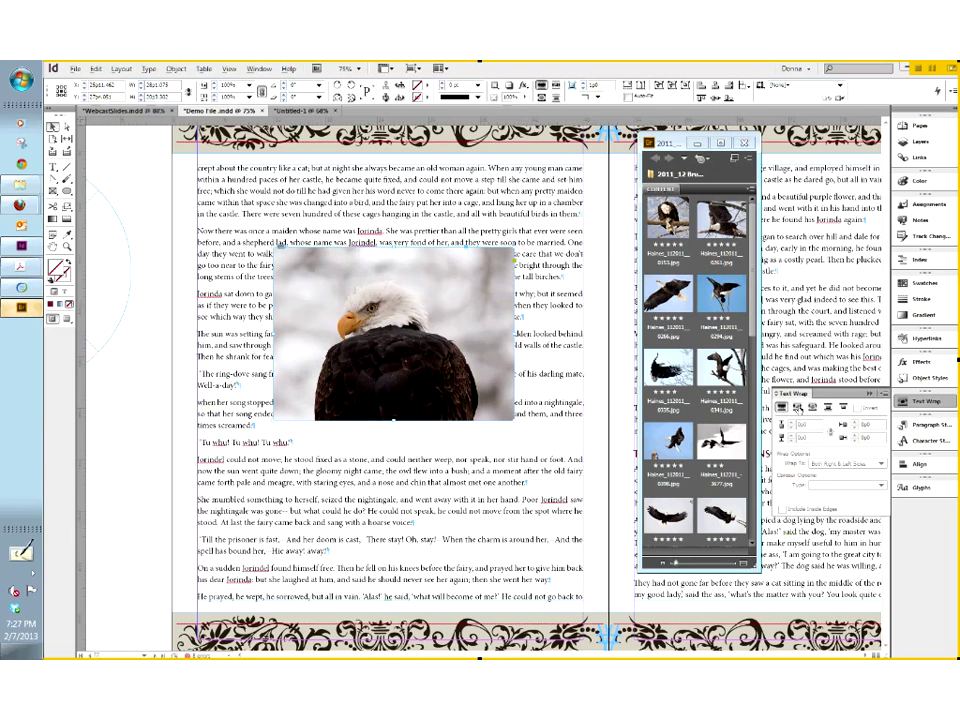
pyautogui.click(797, 407)
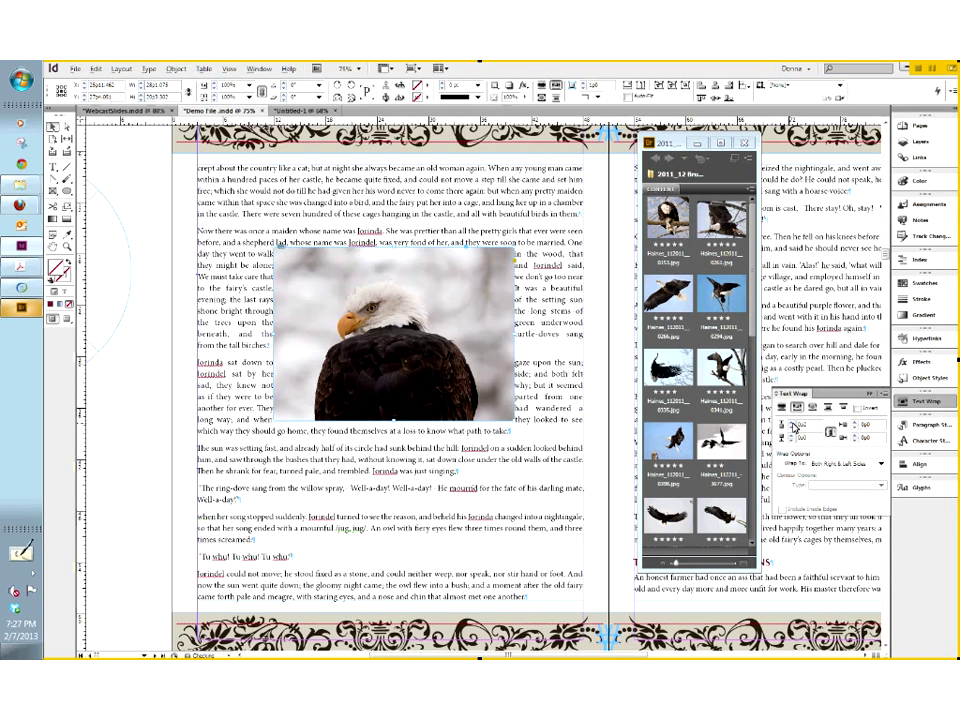
pyautogui.click(794, 426)
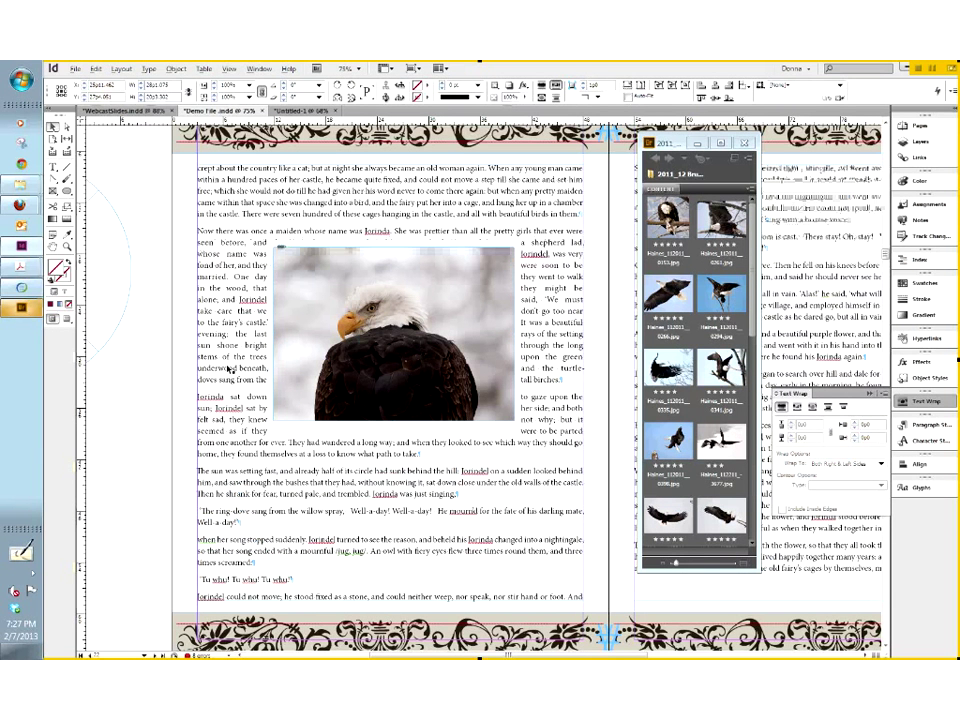
pyautogui.hotkey('ctrl', 'shift', 'a')
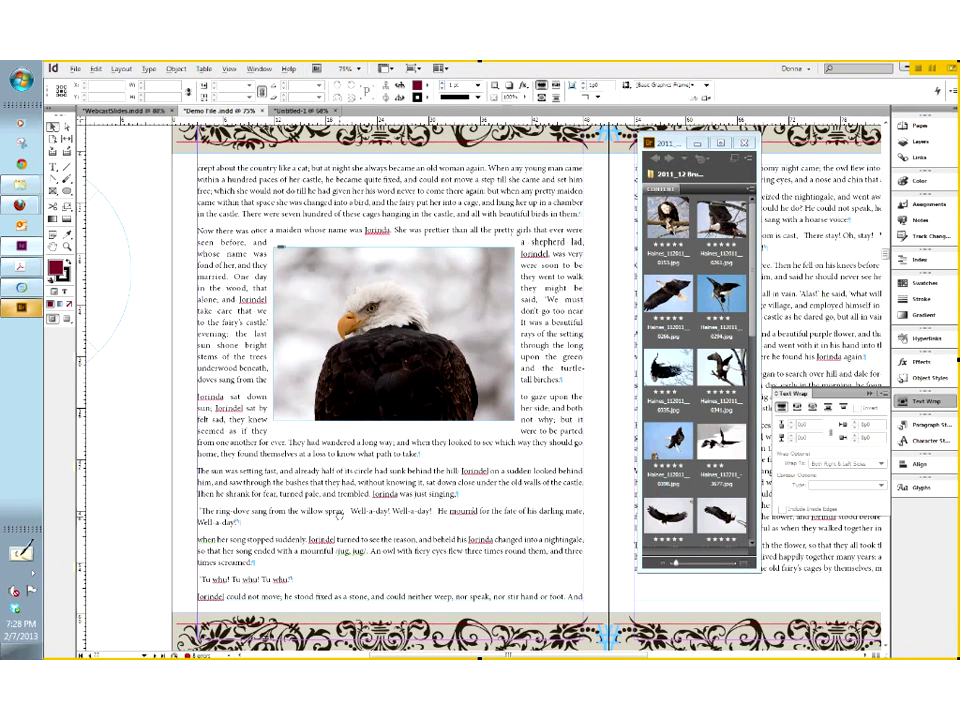
# - Draw a circular frame about 25p10 across with the Ellipse Frame tool below the empty circle on the pasteboard, and delete it
pyautogui.hscroll(-3, 338, 513)
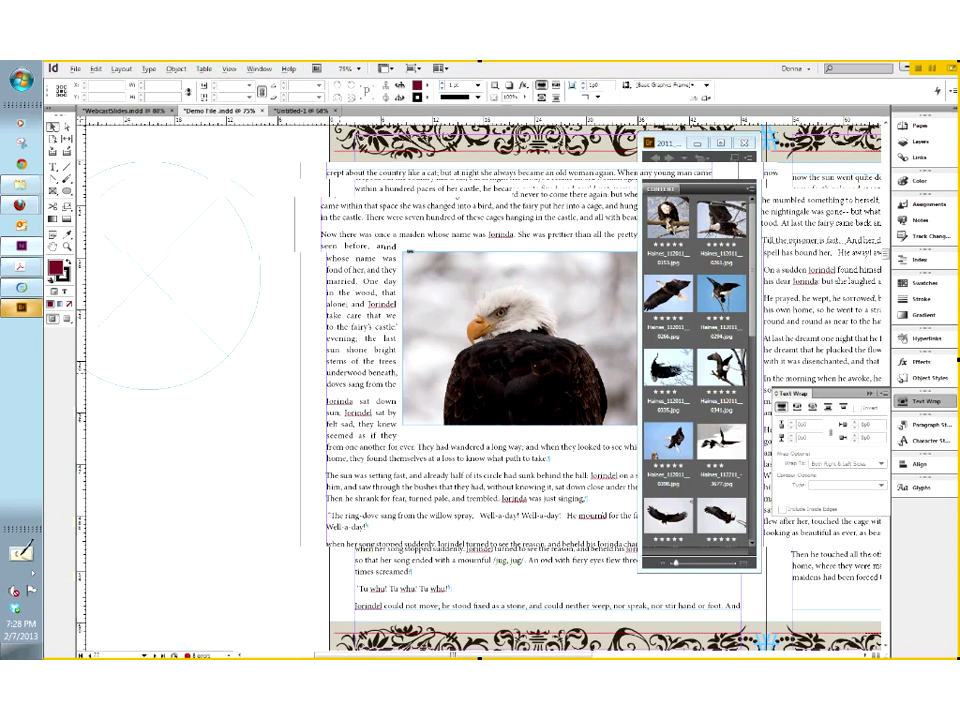
pyautogui.click(156, 284)
pyautogui.moveTo(156, 284); pyautogui.dragTo(252, 437)
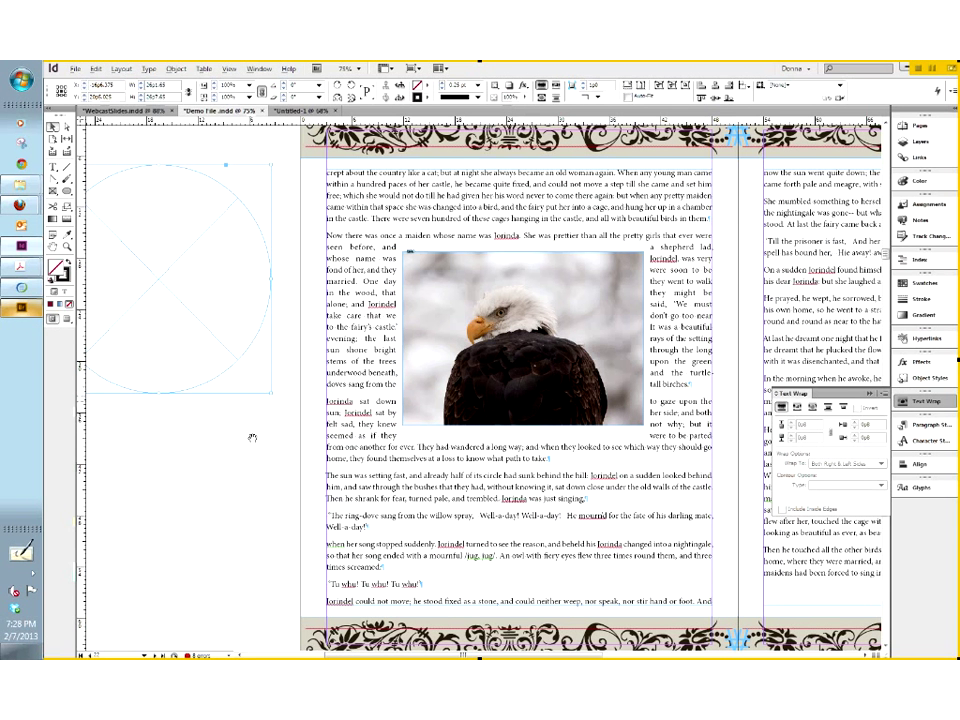
pyautogui.moveTo(252, 437); pyautogui.dragTo(472, 440)
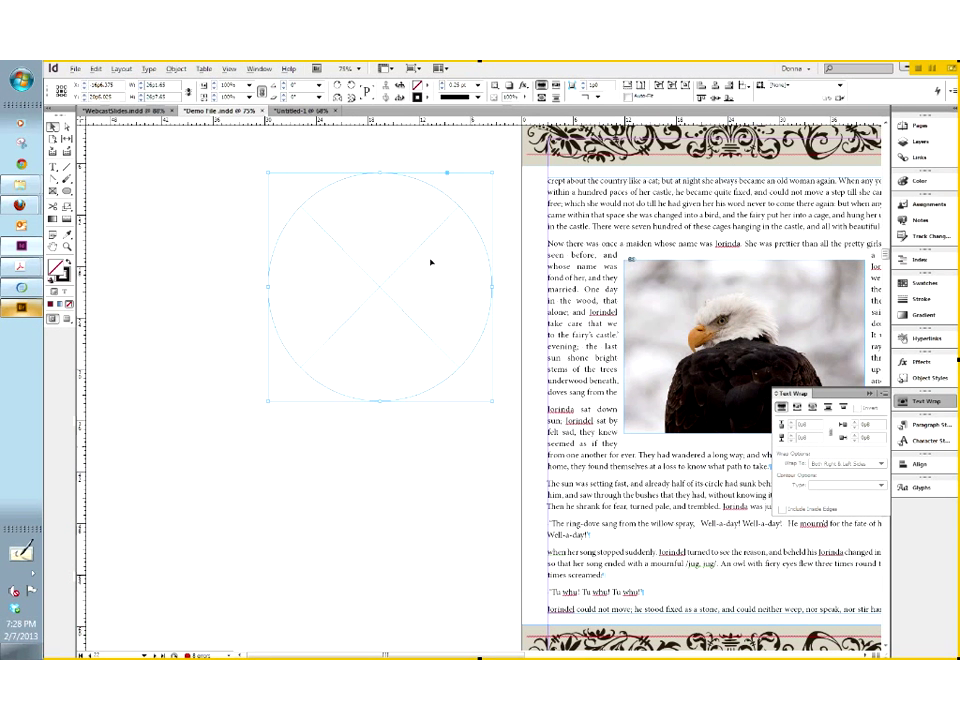
pyautogui.click(363, 461)
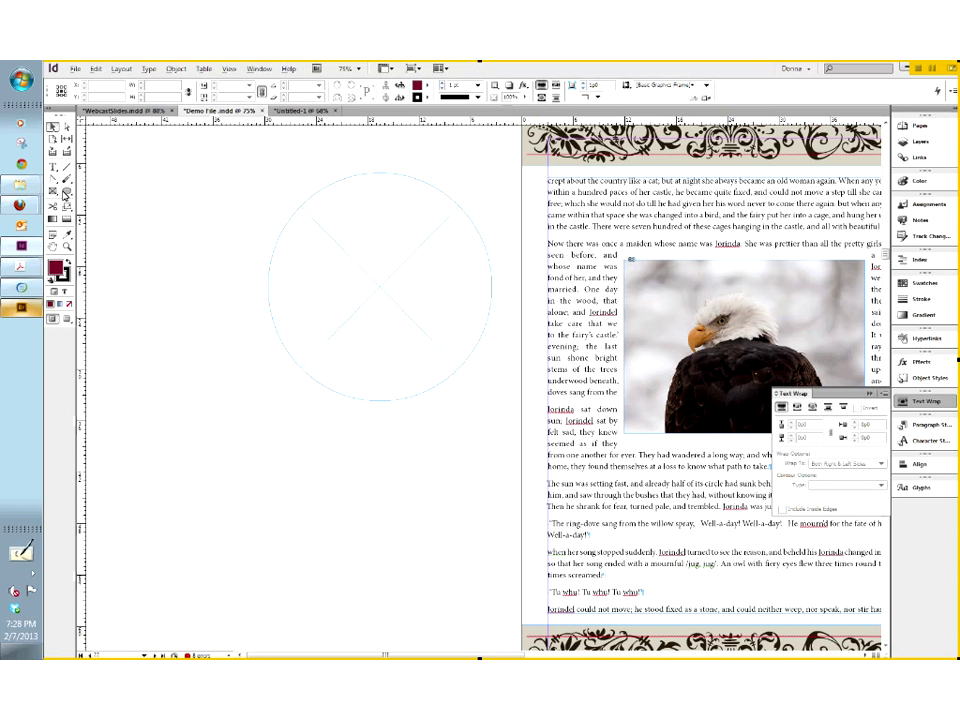
pyautogui.click(54, 190)
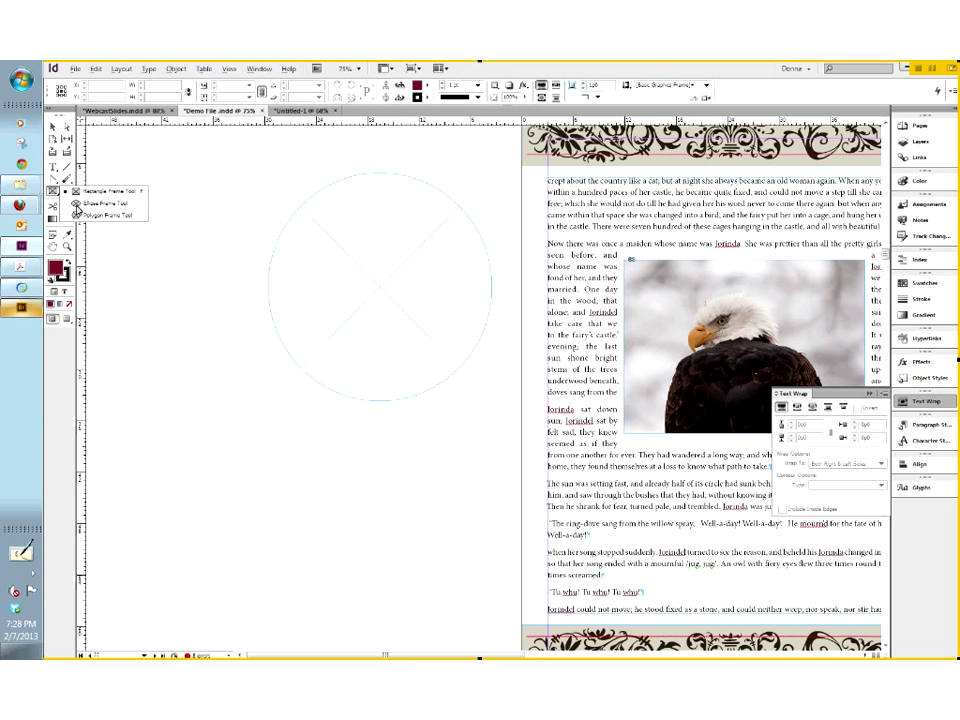
pyautogui.click(76, 204)
pyautogui.moveTo(238, 431); pyautogui.dragTo(458, 625)
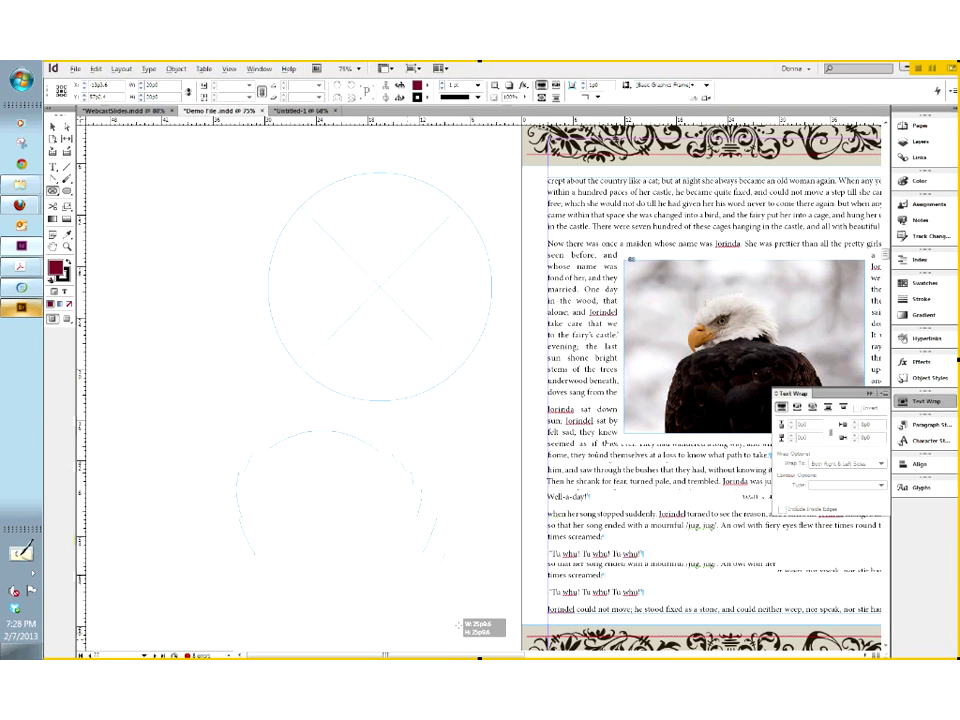
pyautogui.moveTo(458, 625); pyautogui.dragTo(458, 615)
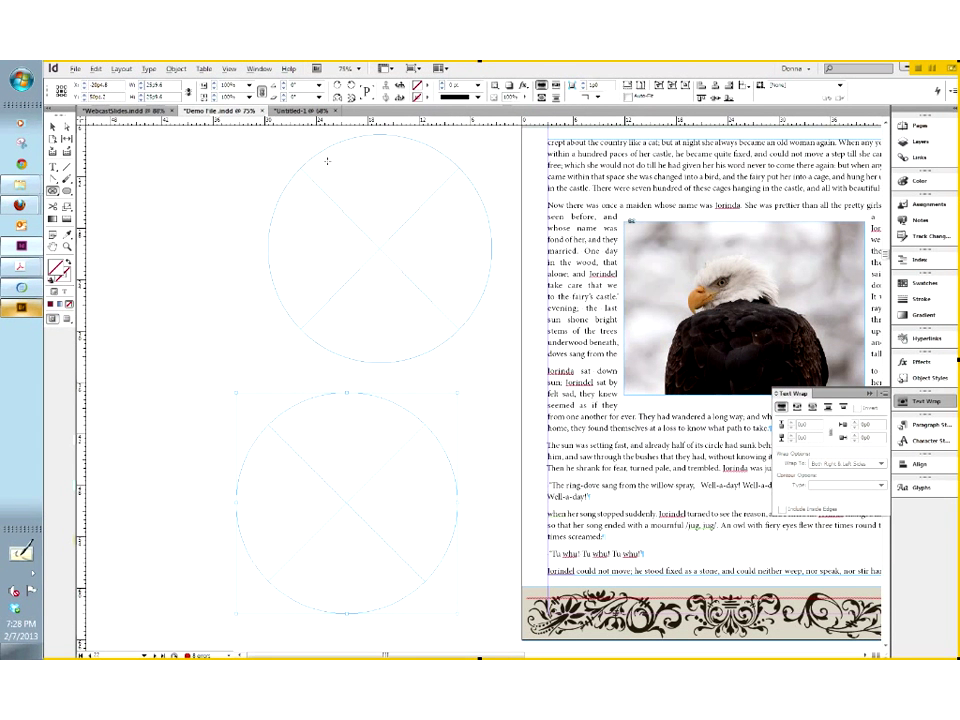
pyautogui.click(56, 127)
pyautogui.press('Delete')
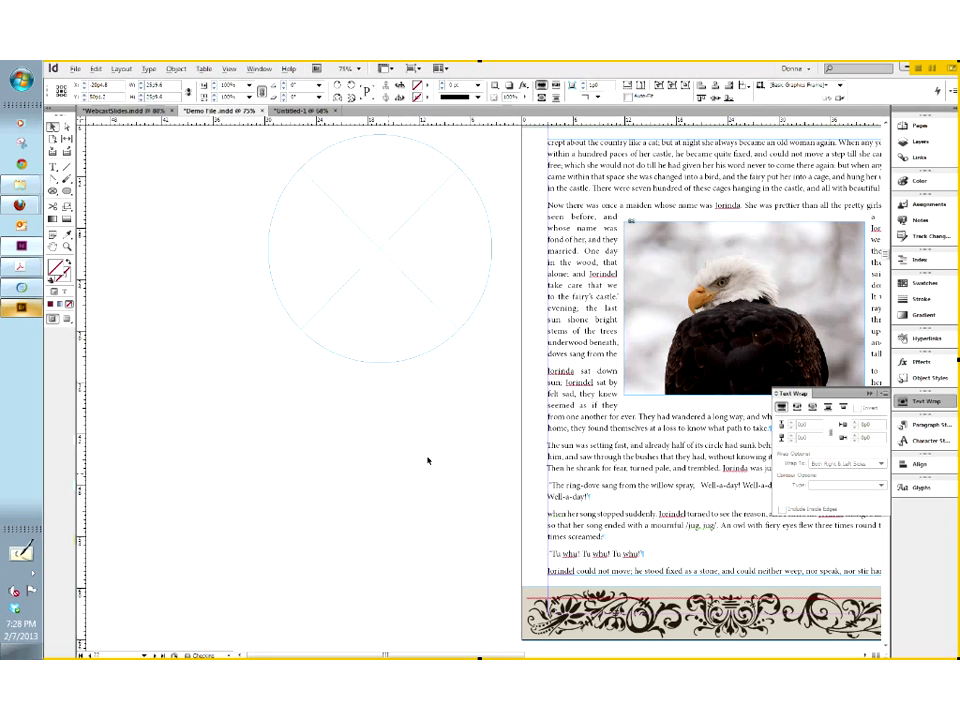
# - Copy the image content of the eagle photo and paste it into the empty circular frame on the pasteboard
pyautogui.click(733, 305)
pyautogui.click(735, 305)
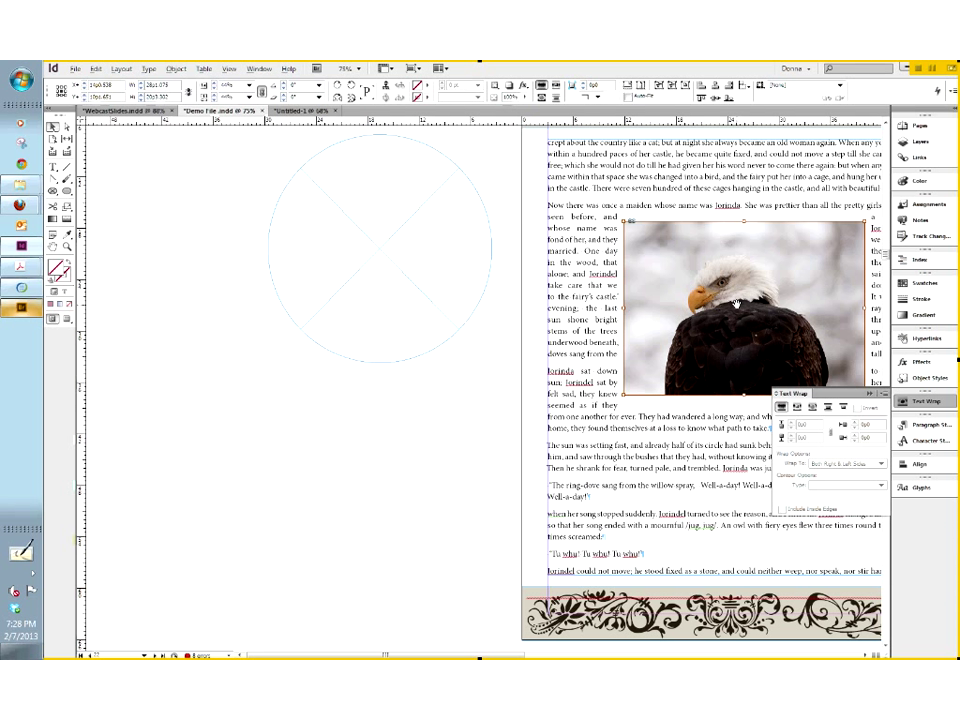
pyautogui.rightClick(737, 304)
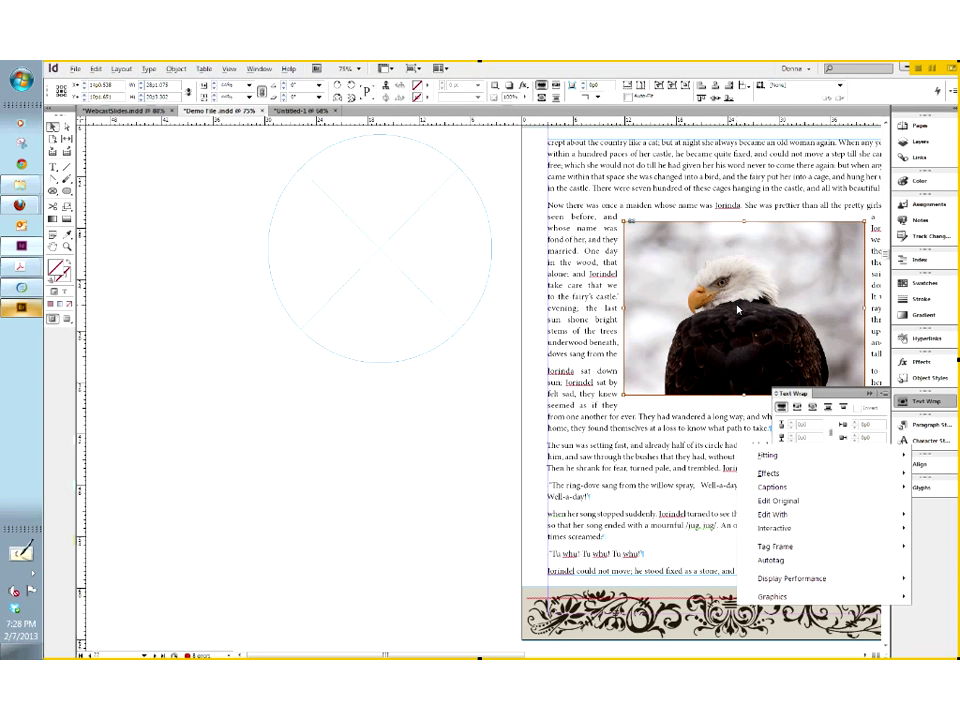
pyautogui.press('Escape')
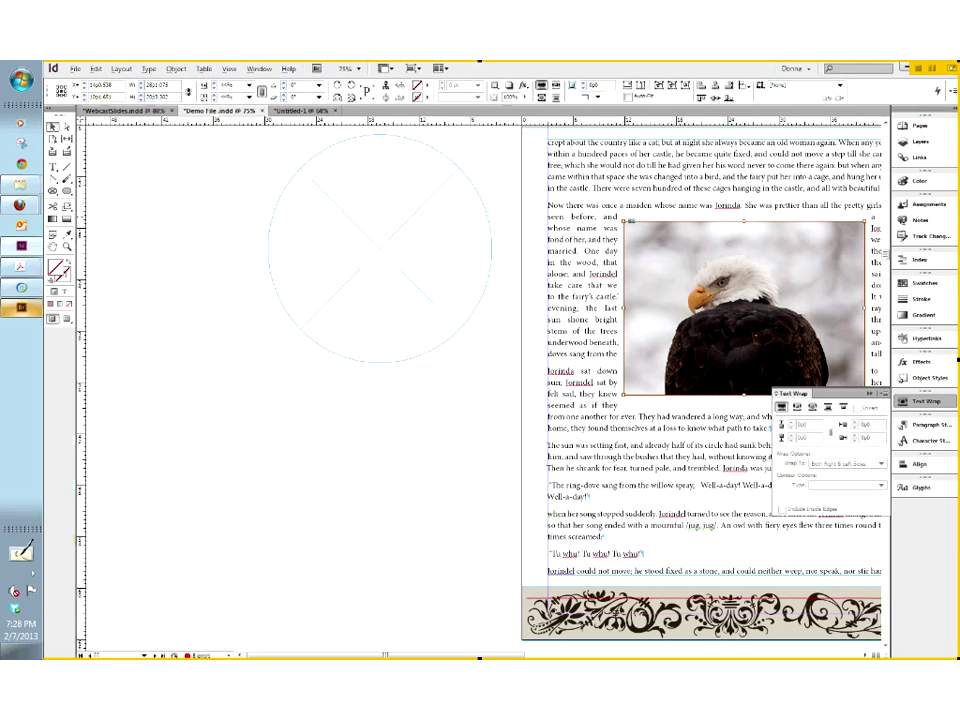
pyautogui.click(478, 197)
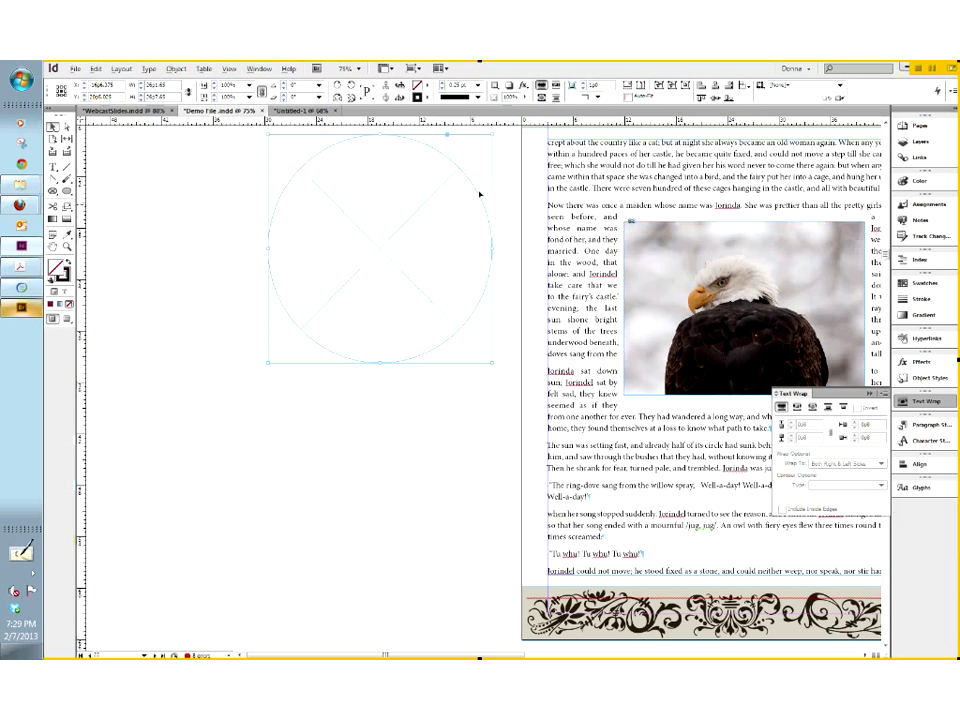
pyautogui.rightClick(397, 221)
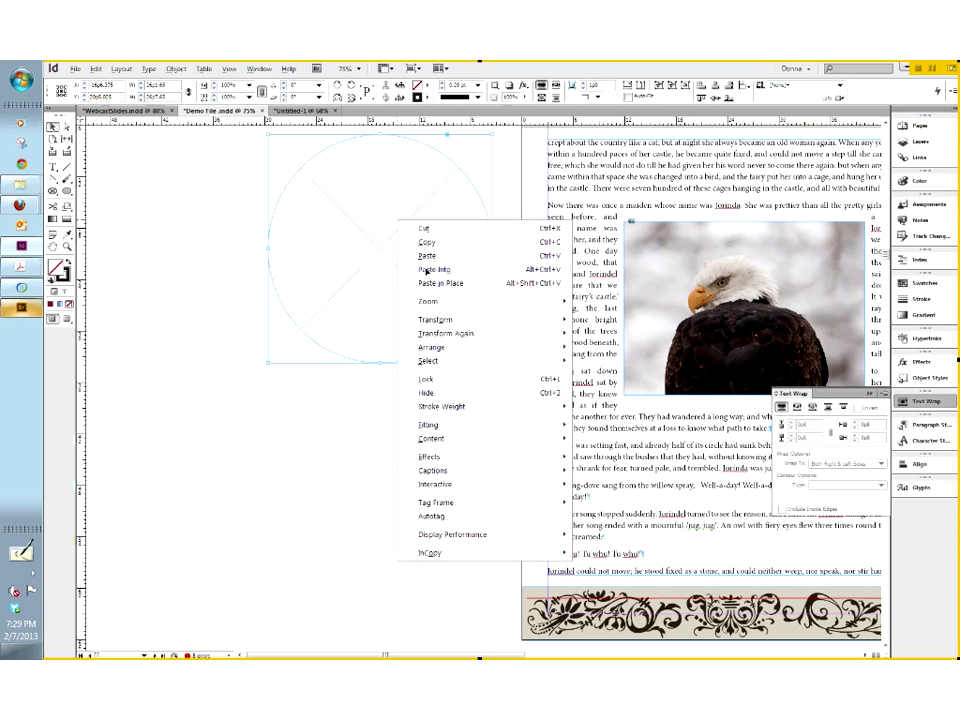
pyautogui.click(430, 270)
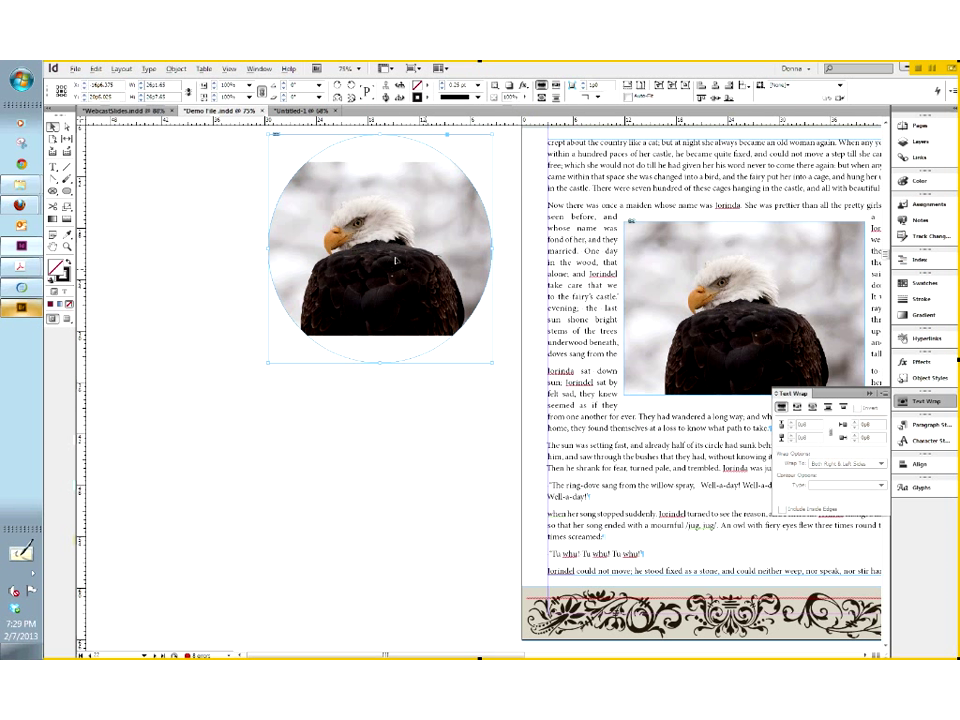
# - Move the circular eagle frame farther out on the pasteboard and scale the photo inside it to 60%
pyautogui.moveTo(475, 312); pyautogui.dragTo(343, 362)
pyautogui.click(657, 333)
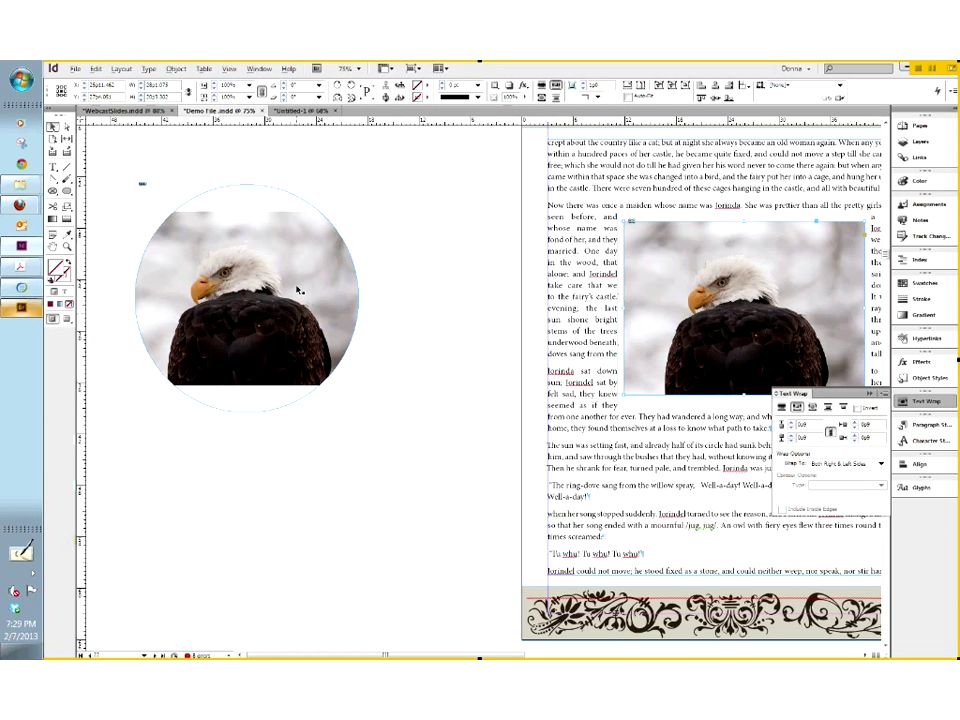
pyautogui.click(247, 294)
pyautogui.click(247, 294)
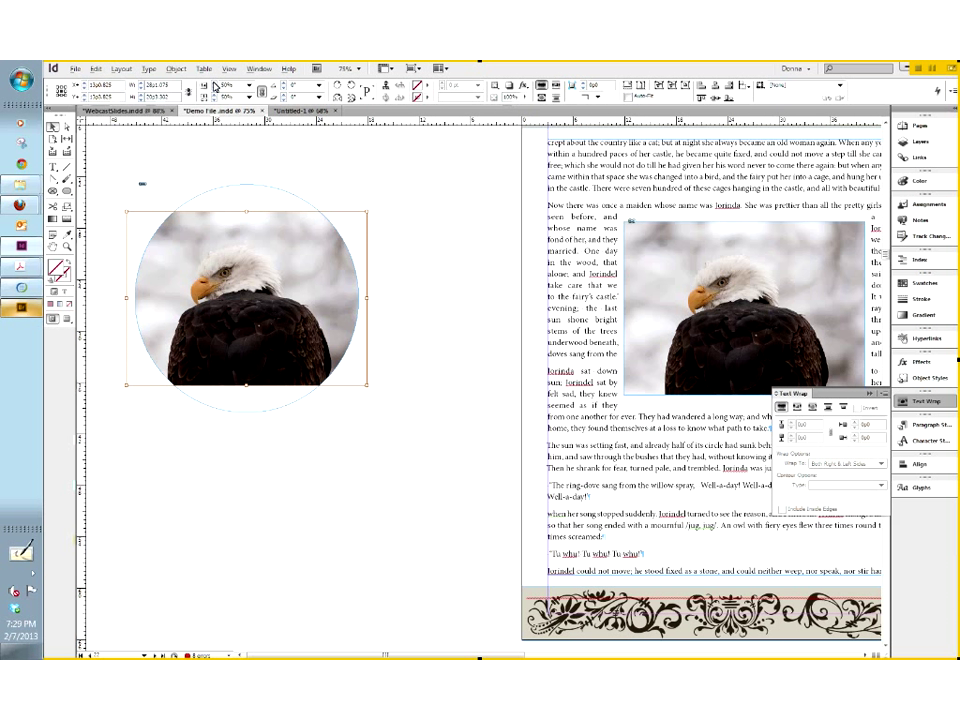
pyautogui.hotkey('ctrl', 'alt', 'shift', 'c')
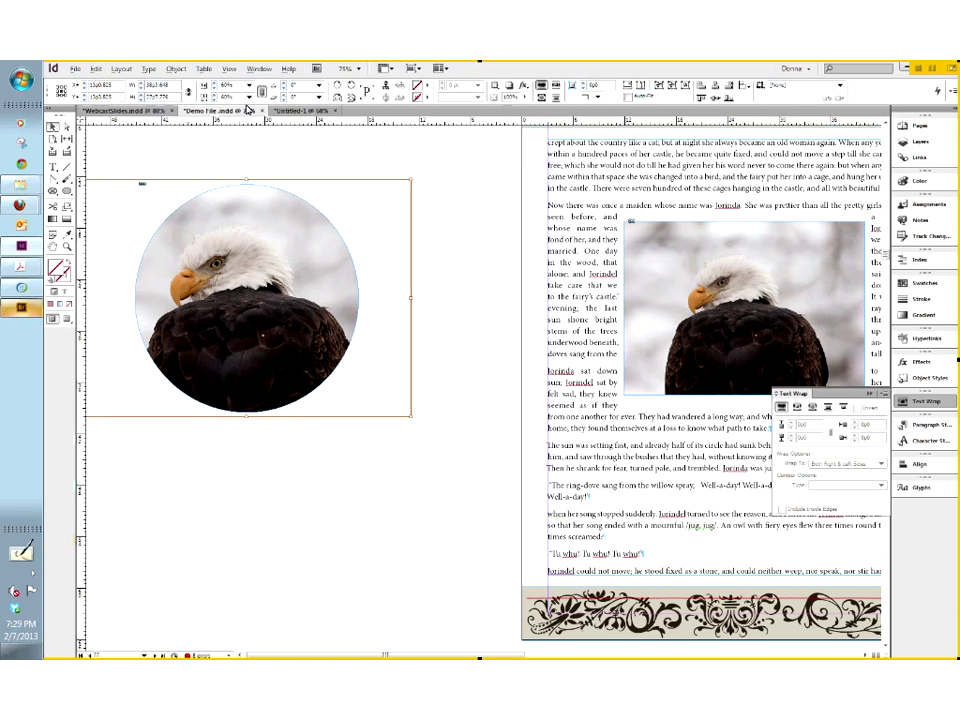
pyautogui.click(311, 521)
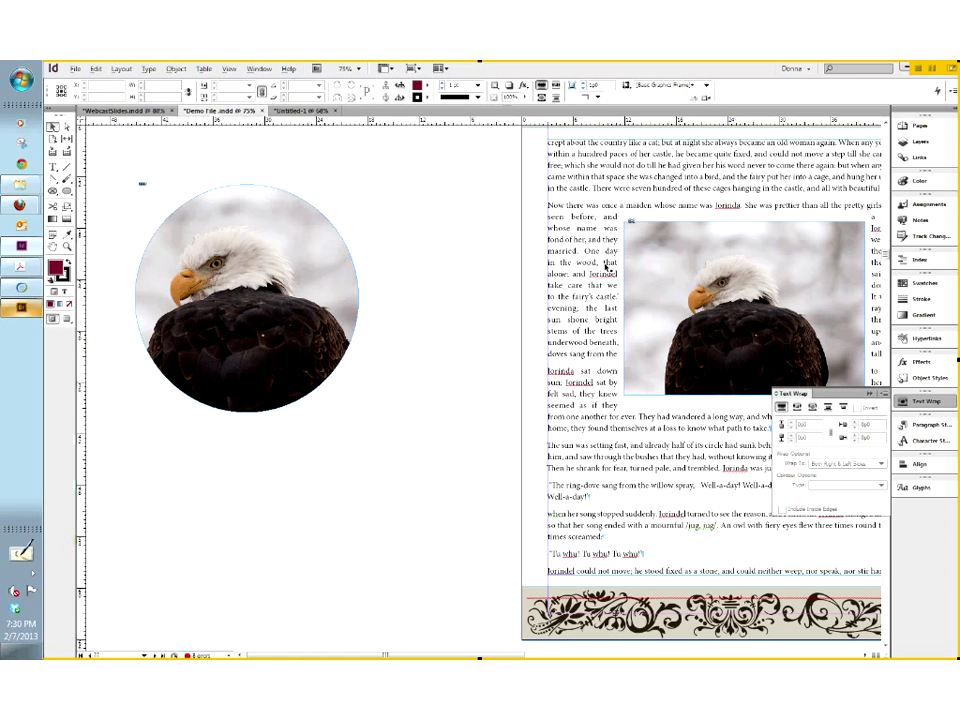
# - Remove the rectangular eagle photo from the left page and bring the circular eagle photo into the text in its place
pyautogui.click(668, 267)
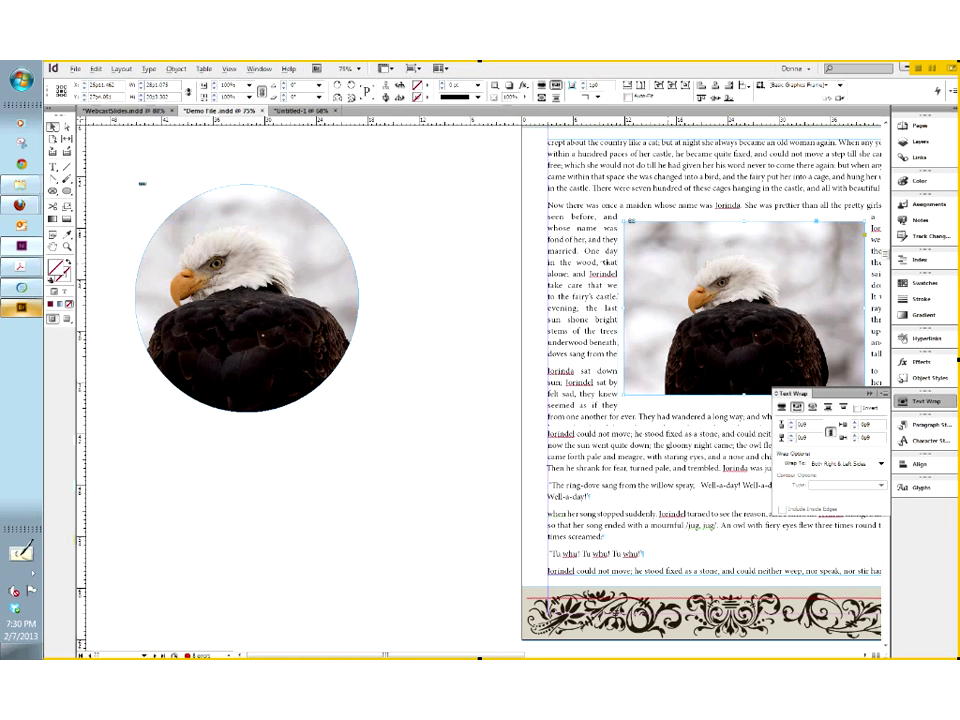
pyautogui.hotkey('ctrl', 'z')
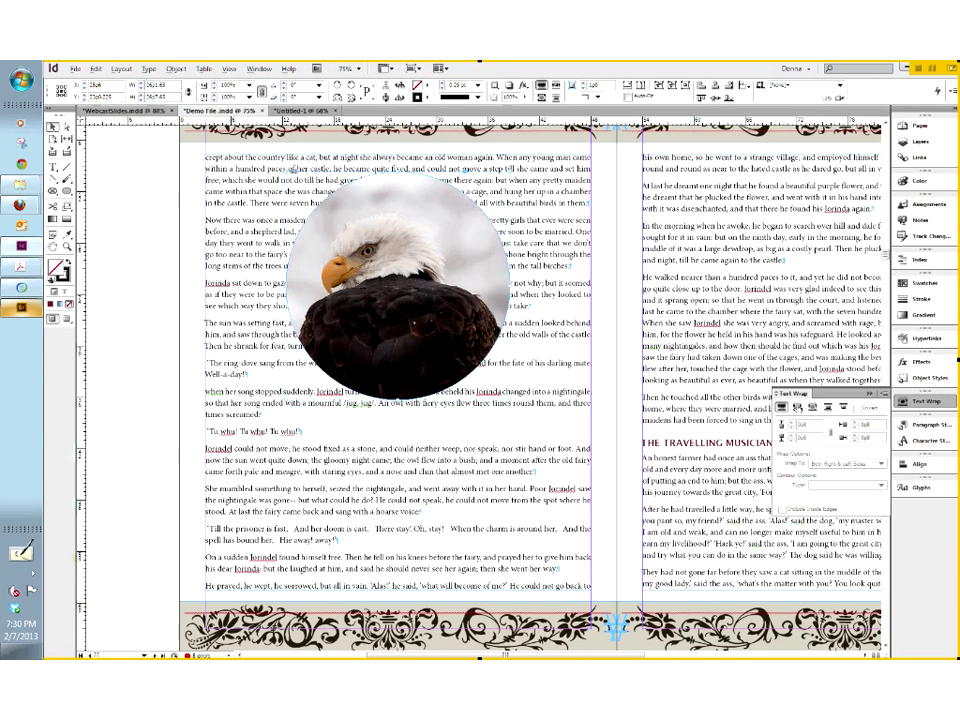
# - Wrap the text around the object shape of the circular eagle photo with a 0p9 offset, using the Same as Clipping contour
pyautogui.click(798, 406)
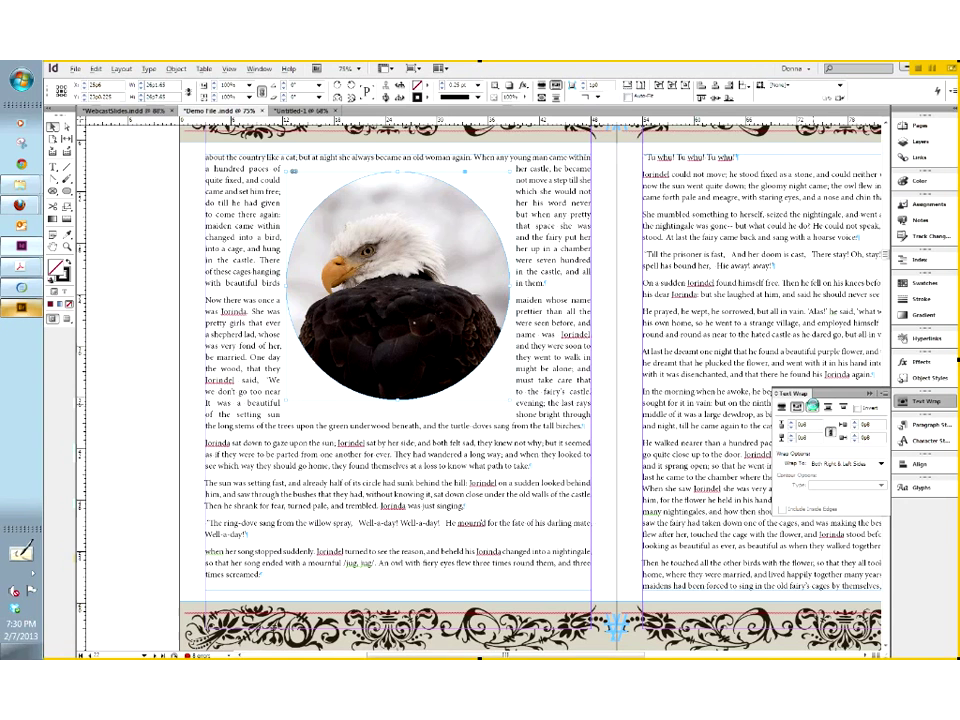
pyautogui.click(812, 406)
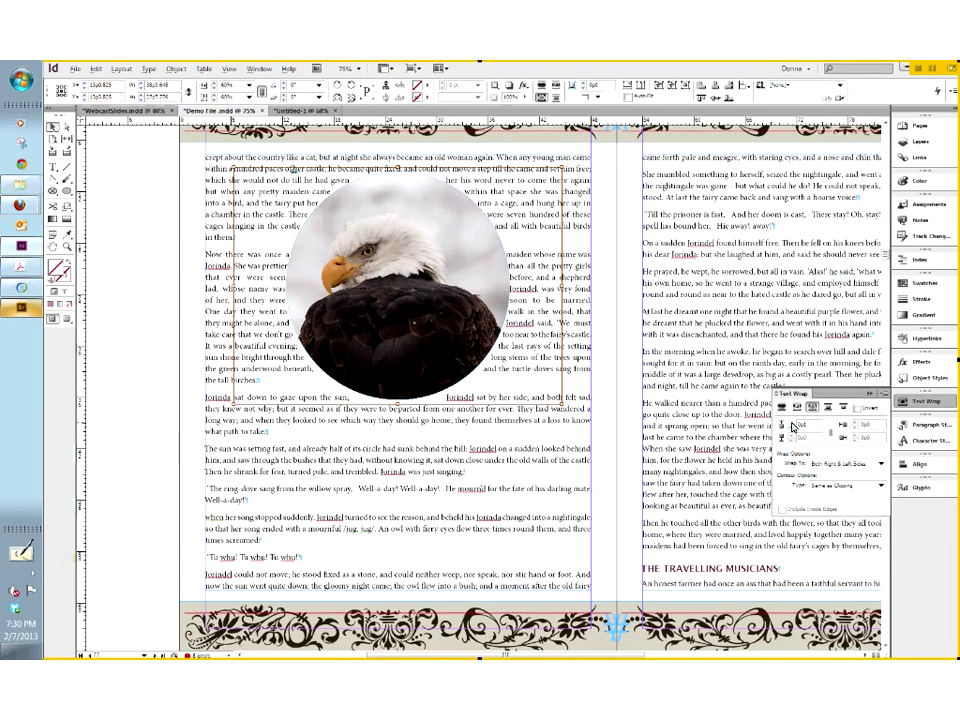
pyautogui.click(793, 427)
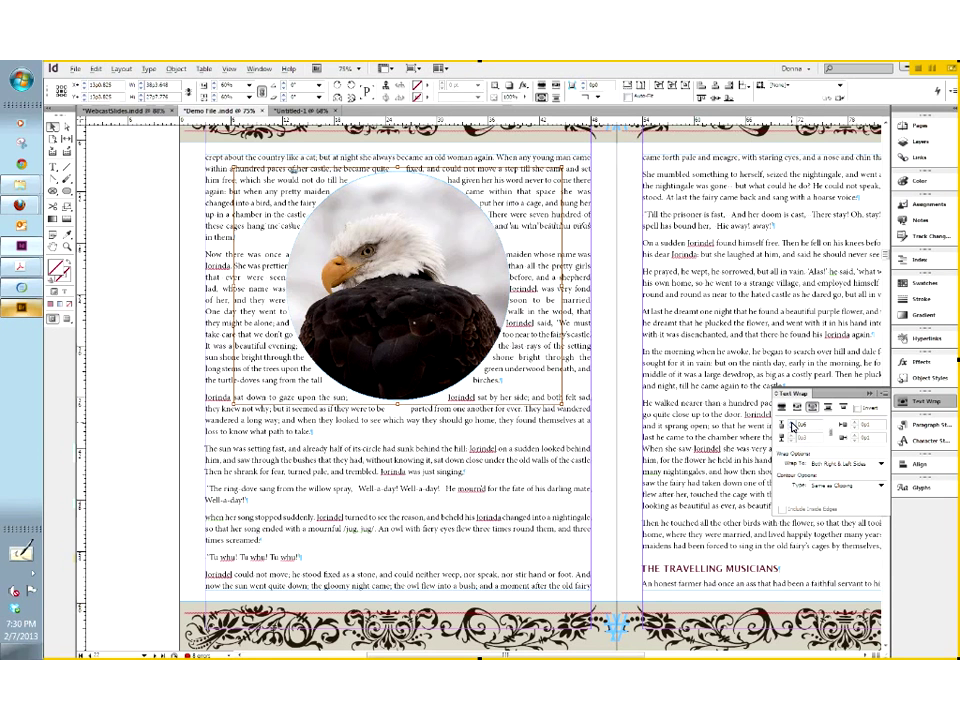
pyautogui.click(793, 427)
pyautogui.click(793, 427)
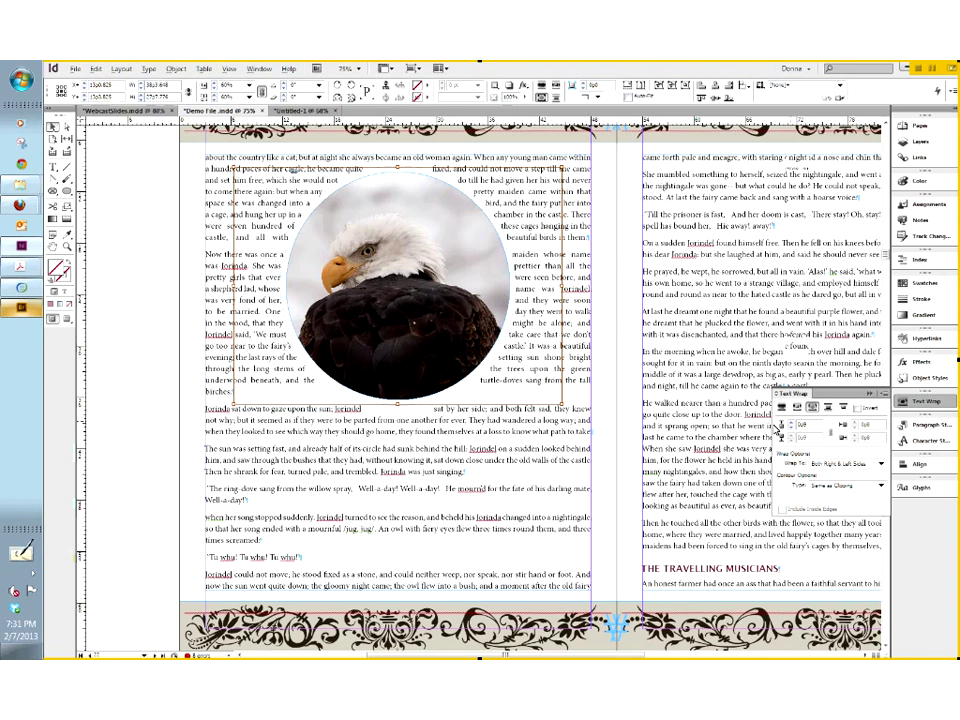
pyautogui.click(779, 425)
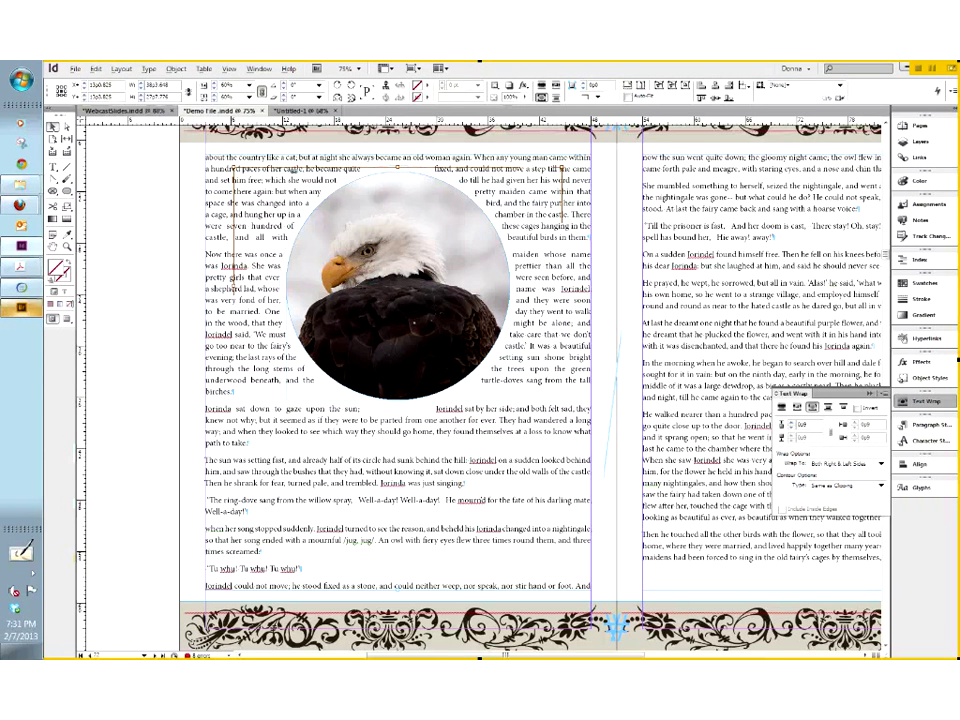
# - Move the circular eagle photo up slightly on the left page and show the spread in Preview mode
pyautogui.moveTo(453, 265); pyautogui.dragTo(453, 248)
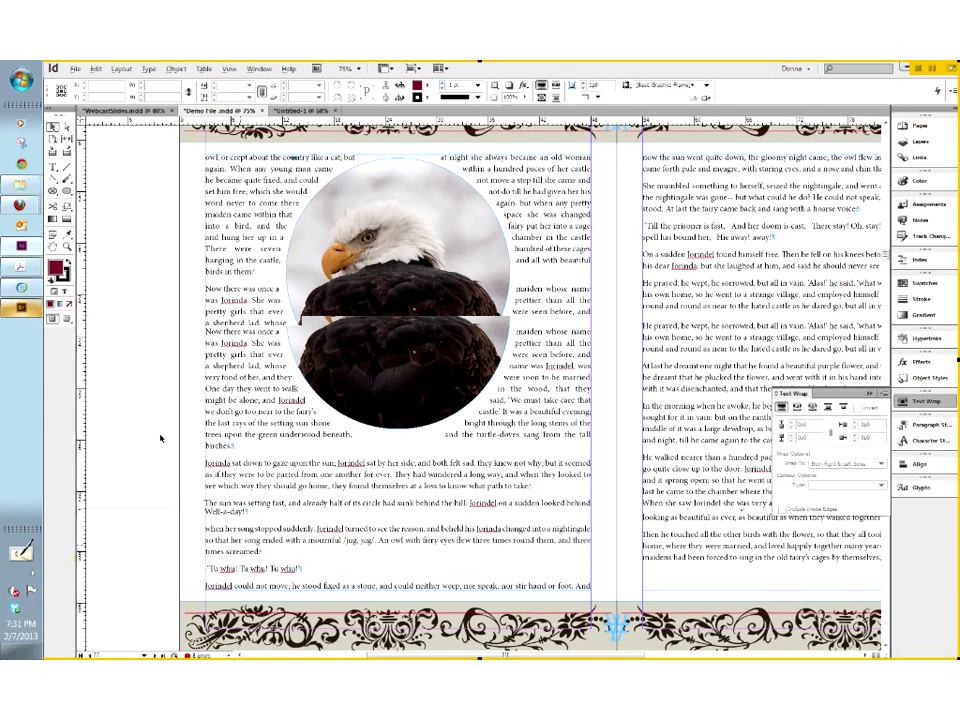
pyautogui.press('w')
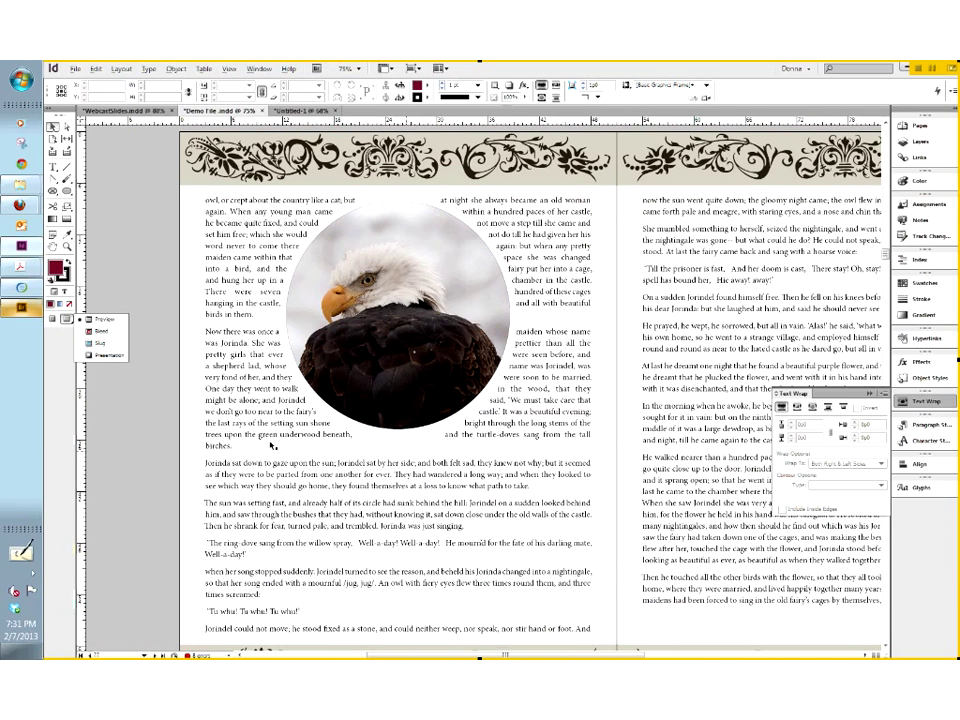
pyautogui.click(147, 270)
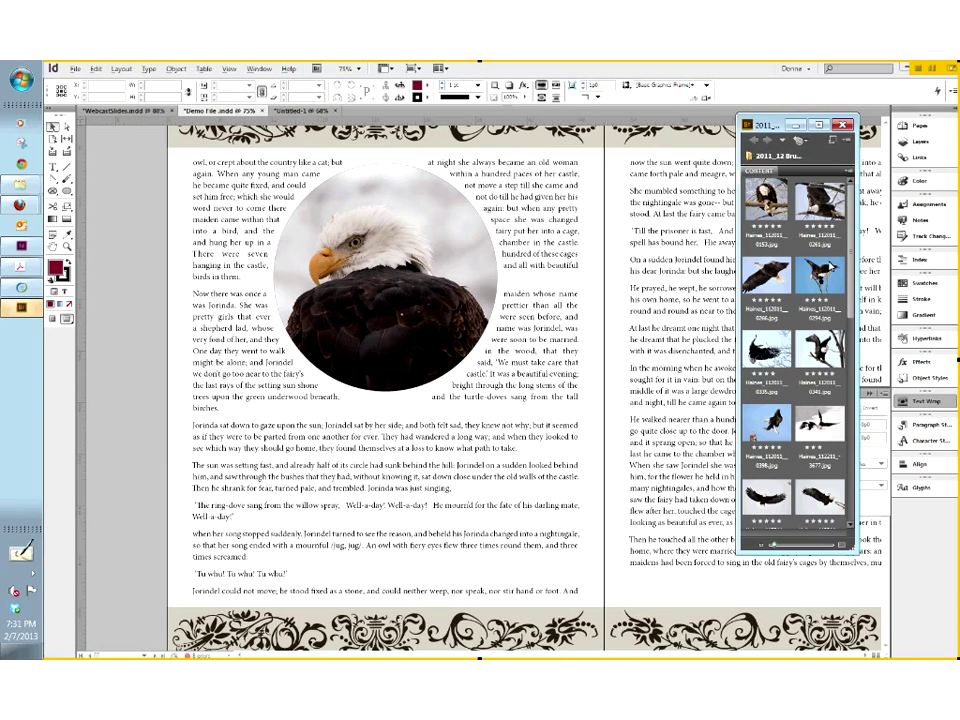
# - Place Haines_112011__0294.jpg from Bridge about 25p2 wide below the circular photo, aligned with the left page's outer margin
pyautogui.moveTo(818, 280); pyautogui.dragTo(145, 497)
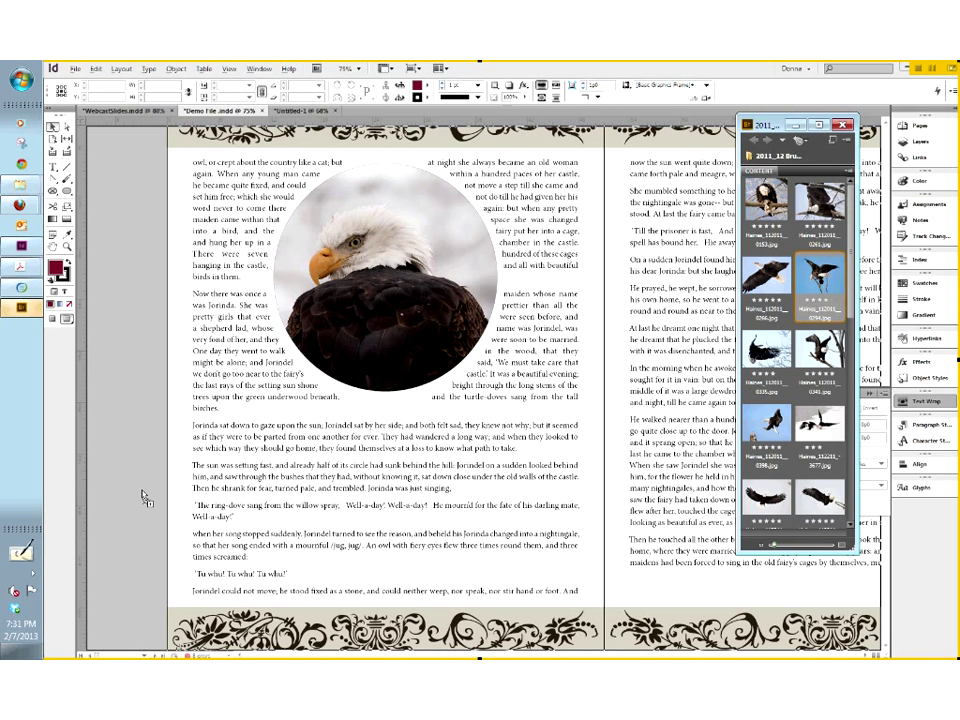
pyautogui.moveTo(145, 497); pyautogui.dragTo(141, 489)
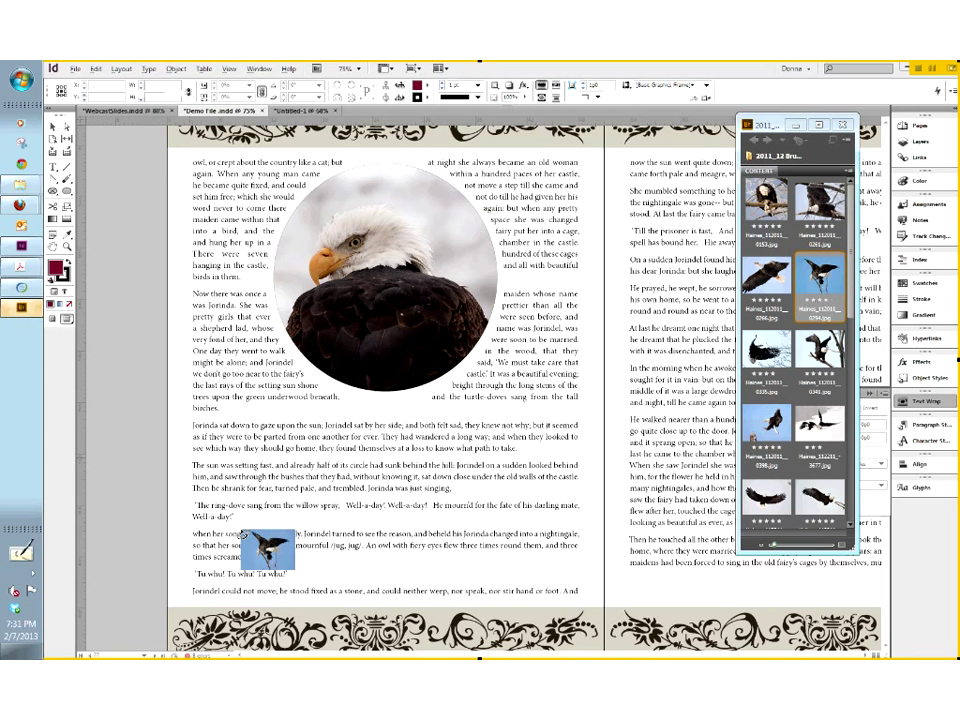
pyautogui.moveTo(182, 452); pyautogui.dragTo(369, 591)
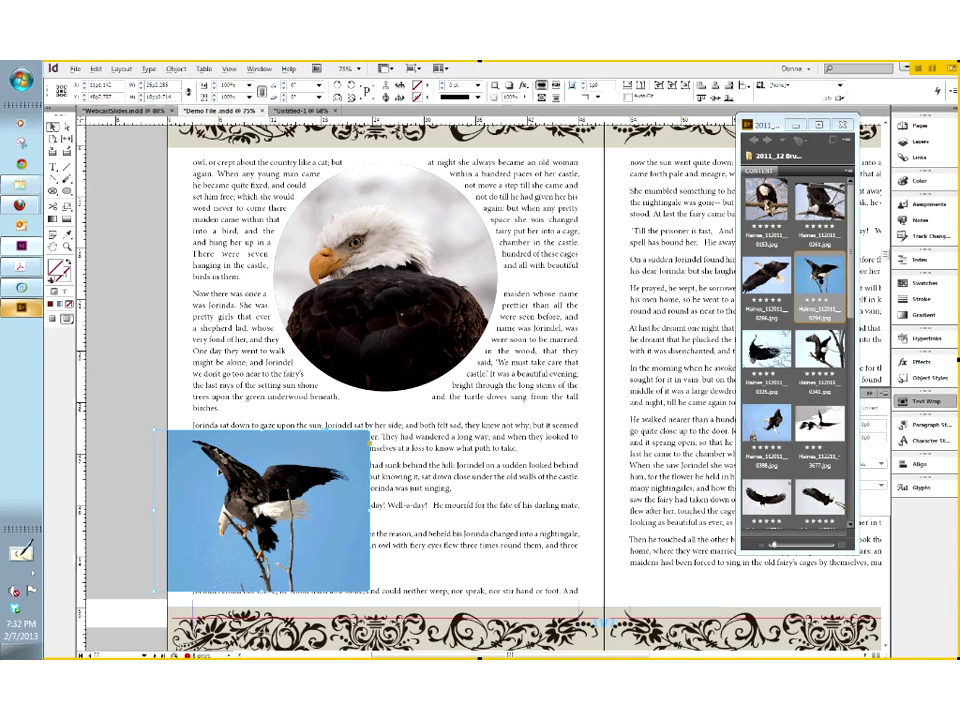
pyautogui.moveTo(220, 473); pyautogui.dragTo(246, 465)
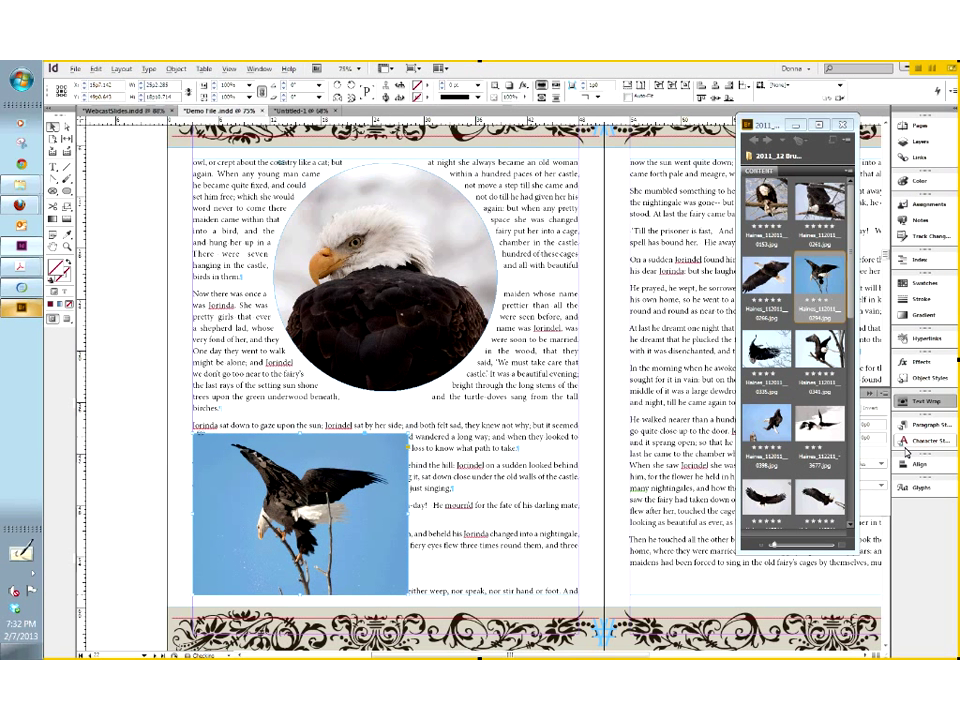
# - Wrap the text around the landing eagle photo's bounding box with a 0p6 offset and enlarge the photo to about 26p8 wide
pyautogui.click(925, 401)
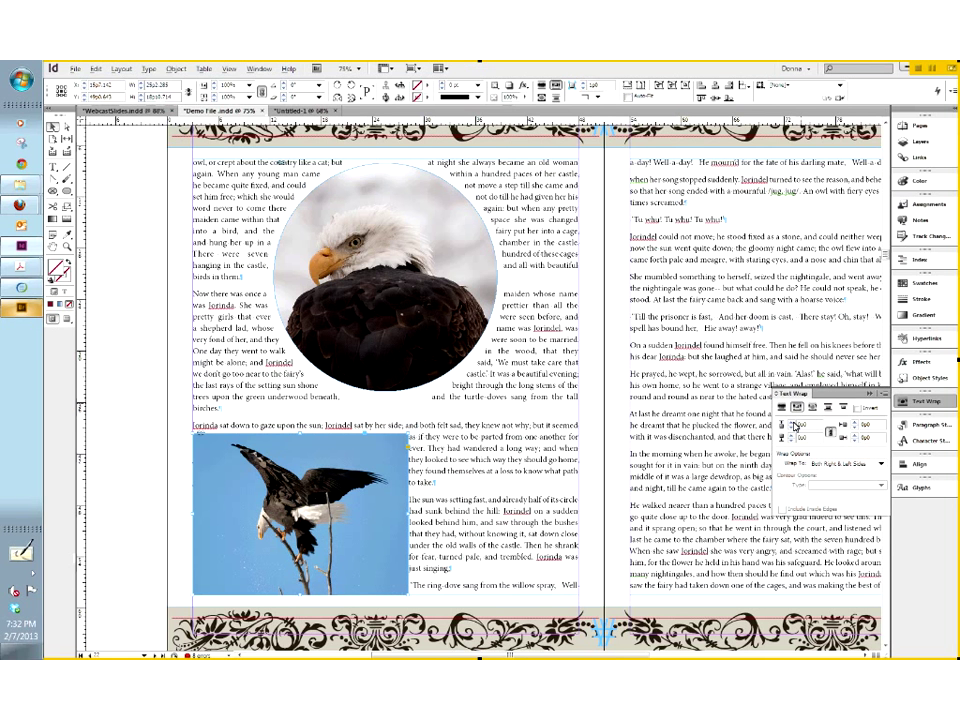
pyautogui.click(791, 425)
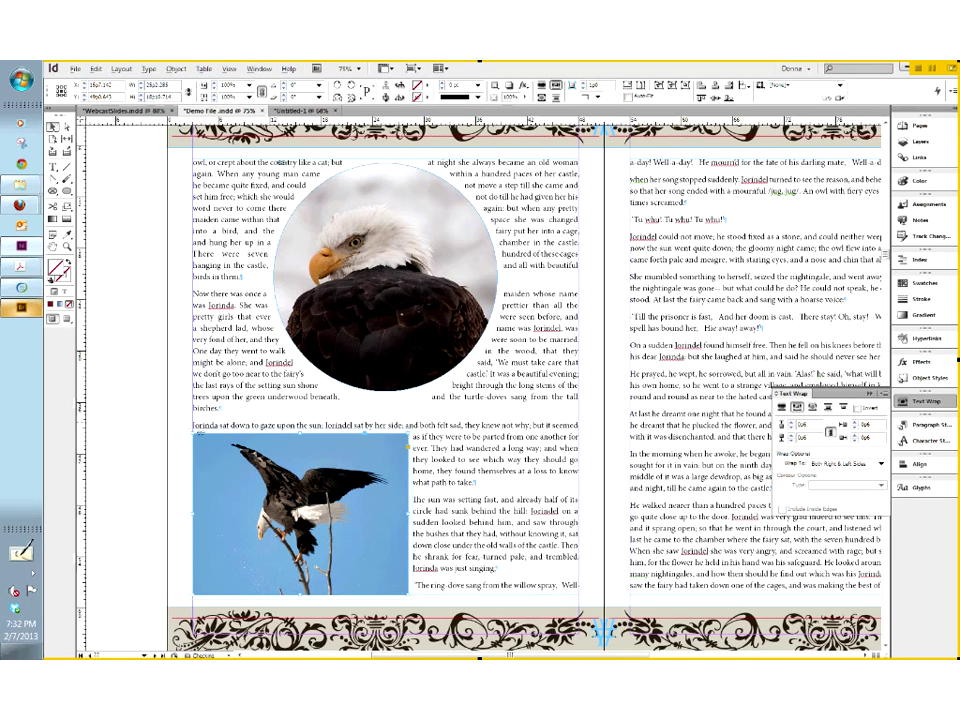
pyautogui.click(368, 466)
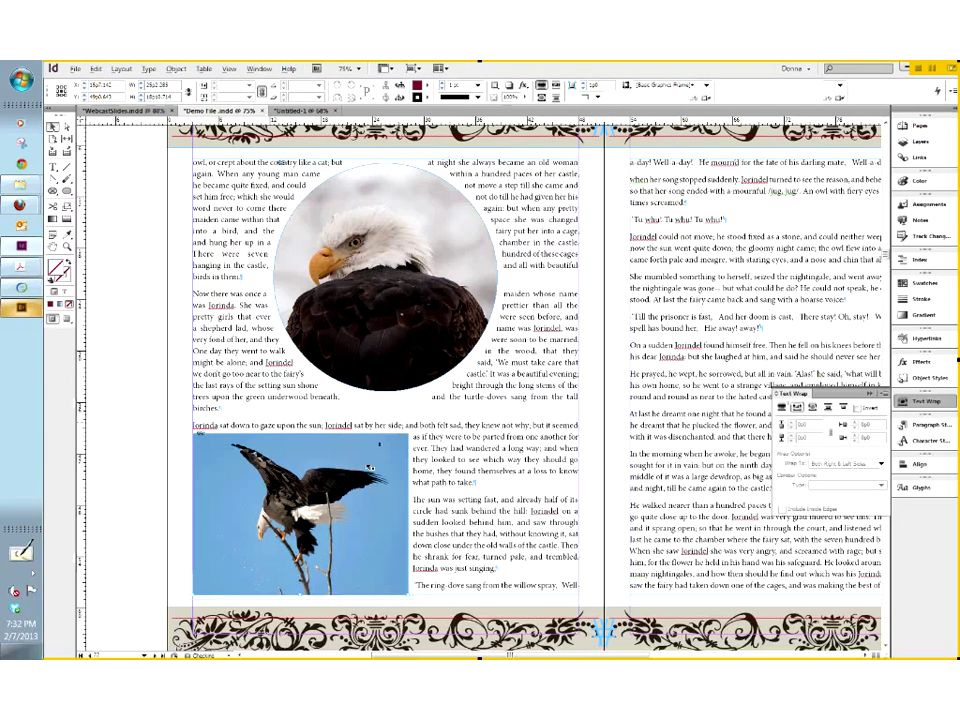
pyautogui.click(366, 435)
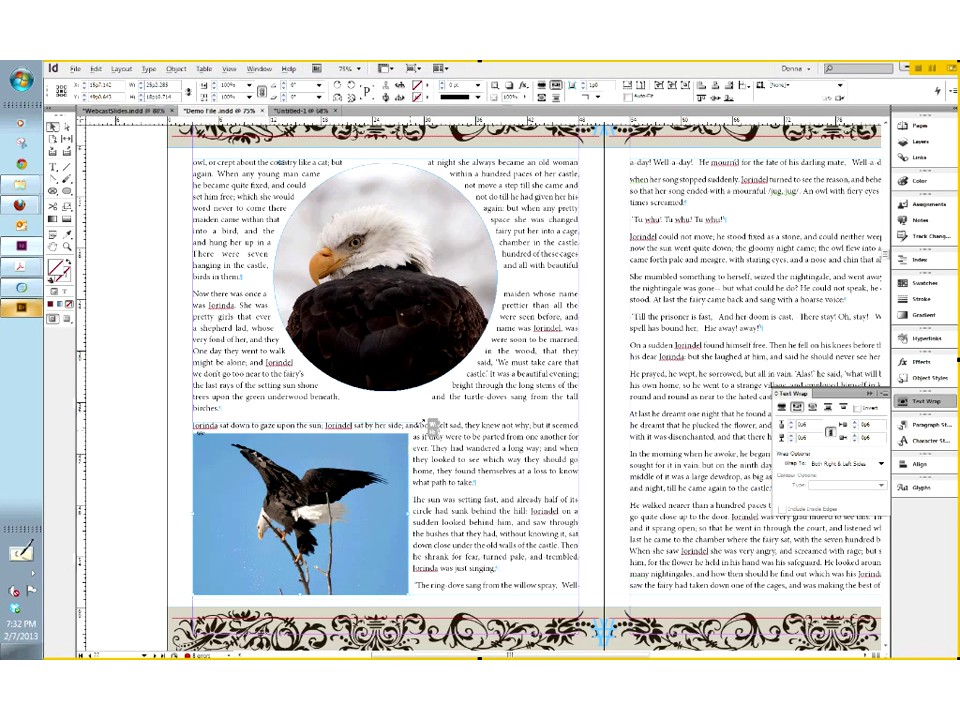
pyautogui.moveTo(431, 425); pyautogui.dragTo(421, 422)
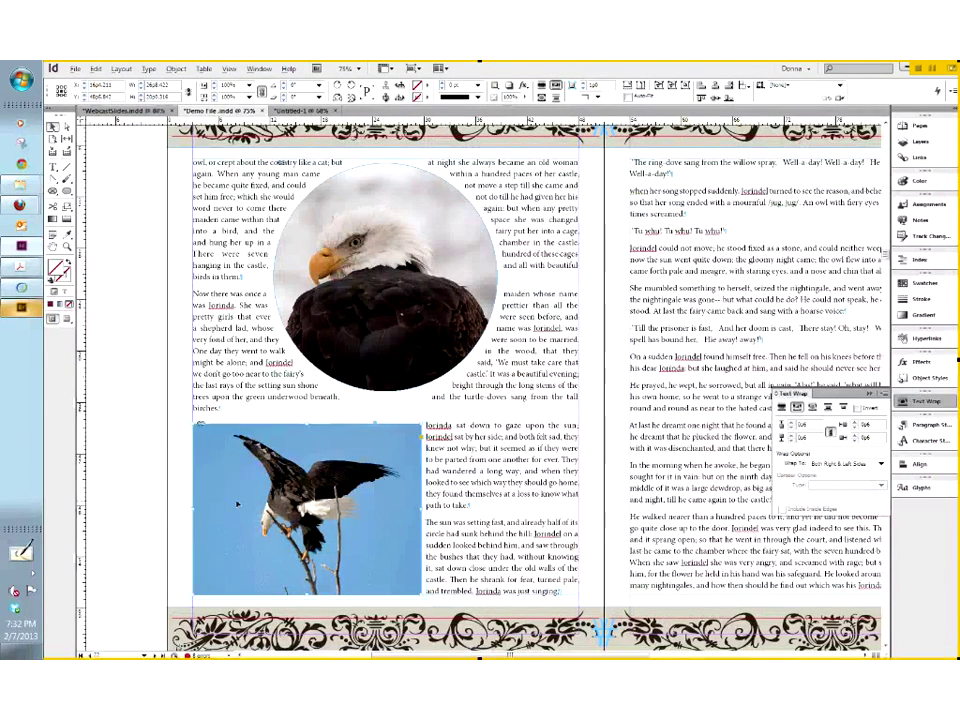
pyautogui.click(170, 512)
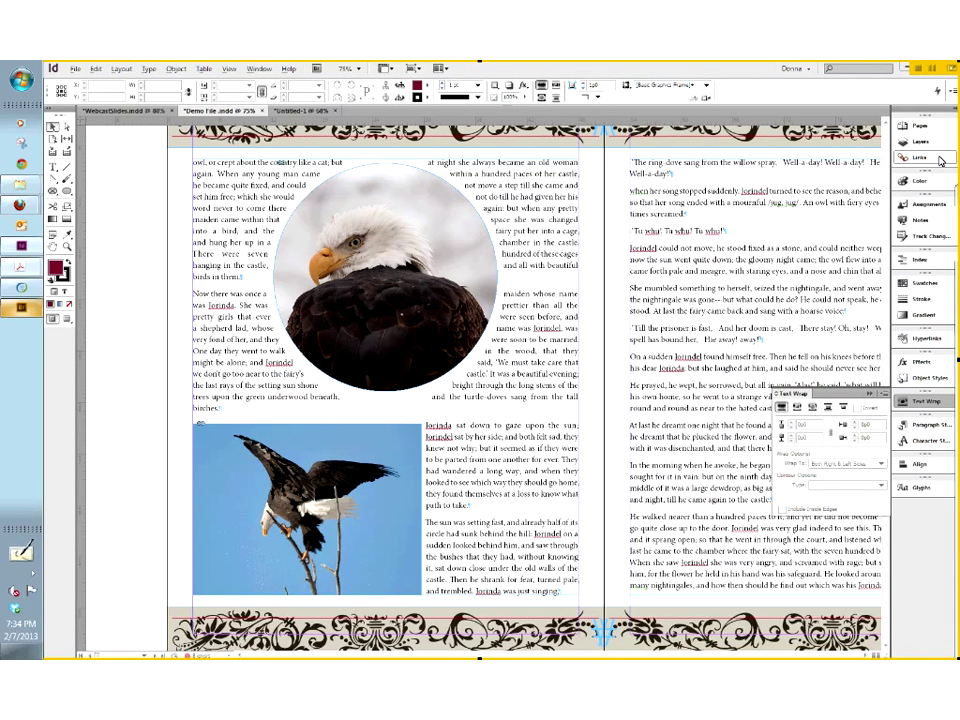
# - List the document's links and go to the linked image Antelope Canyon 3 2732155.jpg on page 6
pyautogui.click(940, 160)
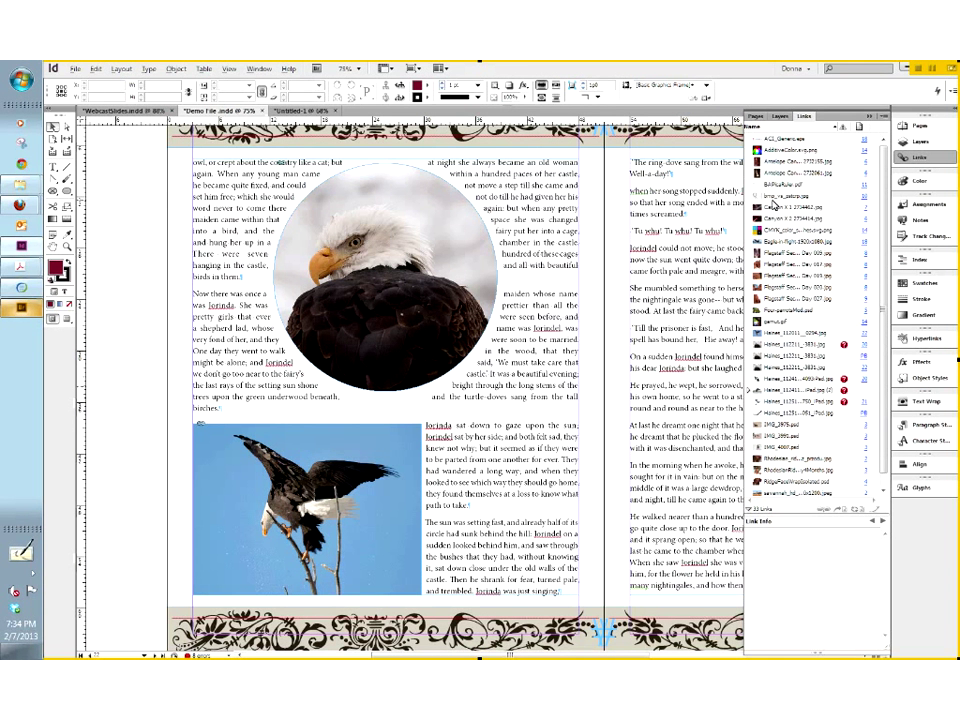
pyautogui.click(770, 163)
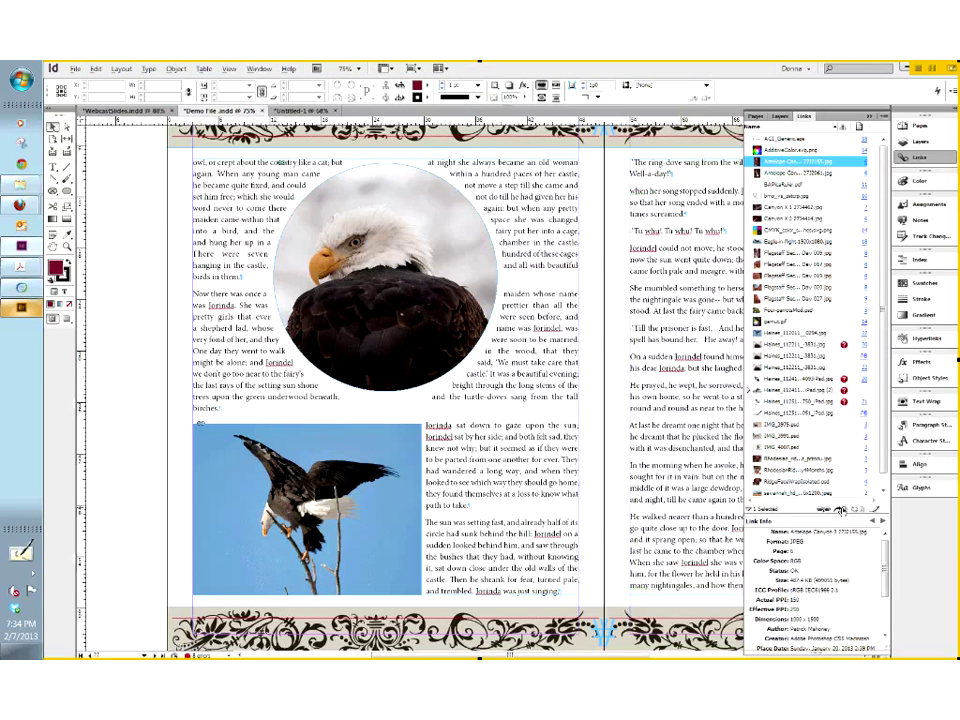
pyautogui.click(839, 509)
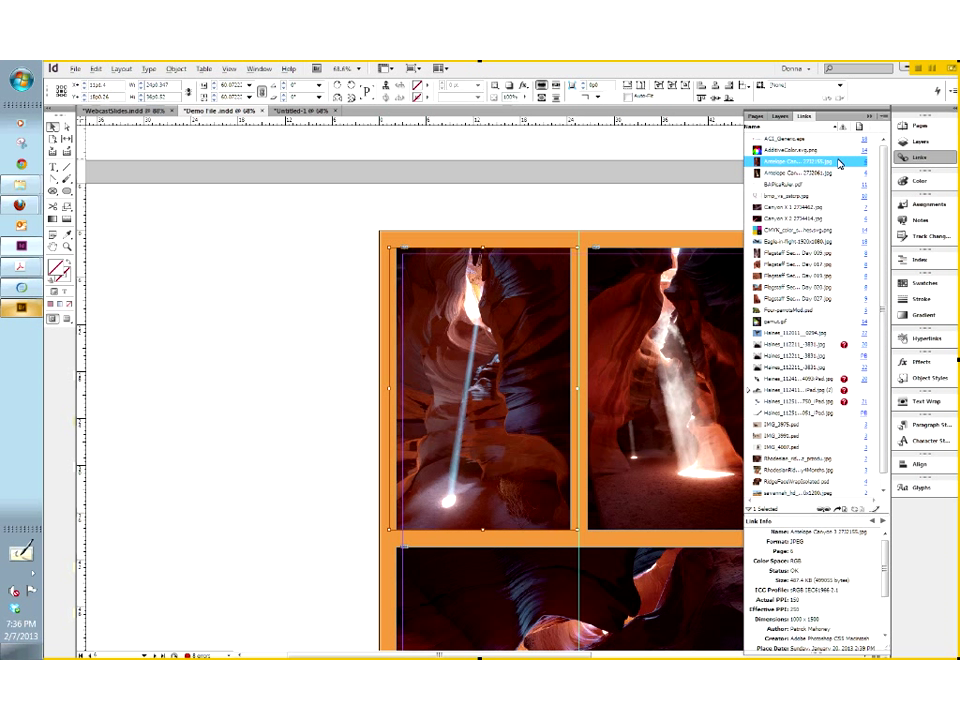
# - Examine the link commands and the Edit With applications offered for the Antelope Canyon 3 image, then deselect it
pyautogui.rightClick(839, 163)
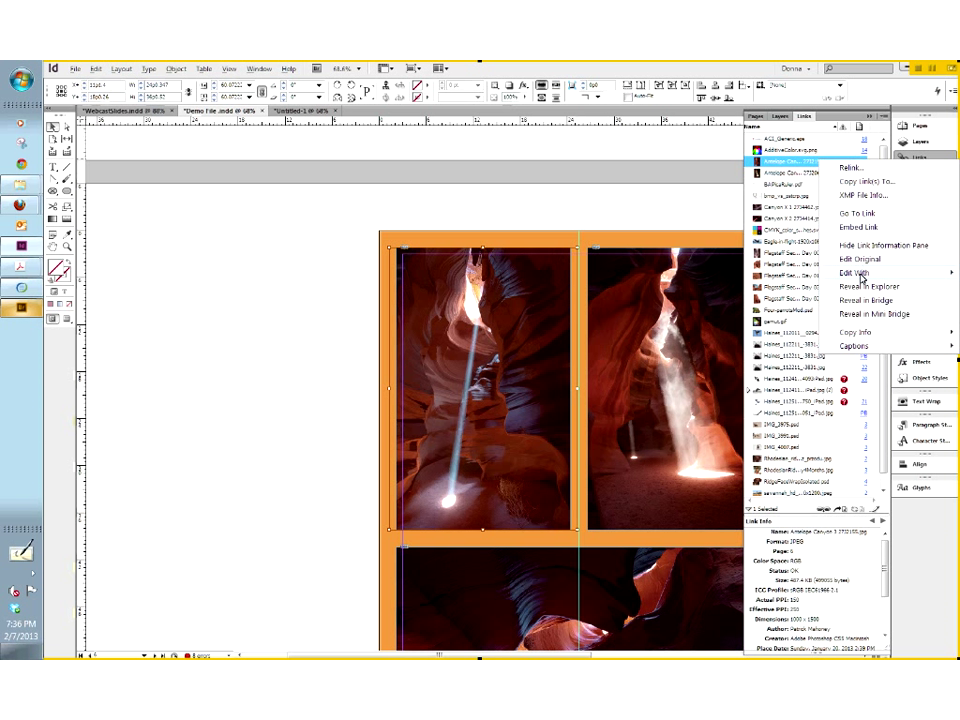
pyautogui.moveTo(840, 272)
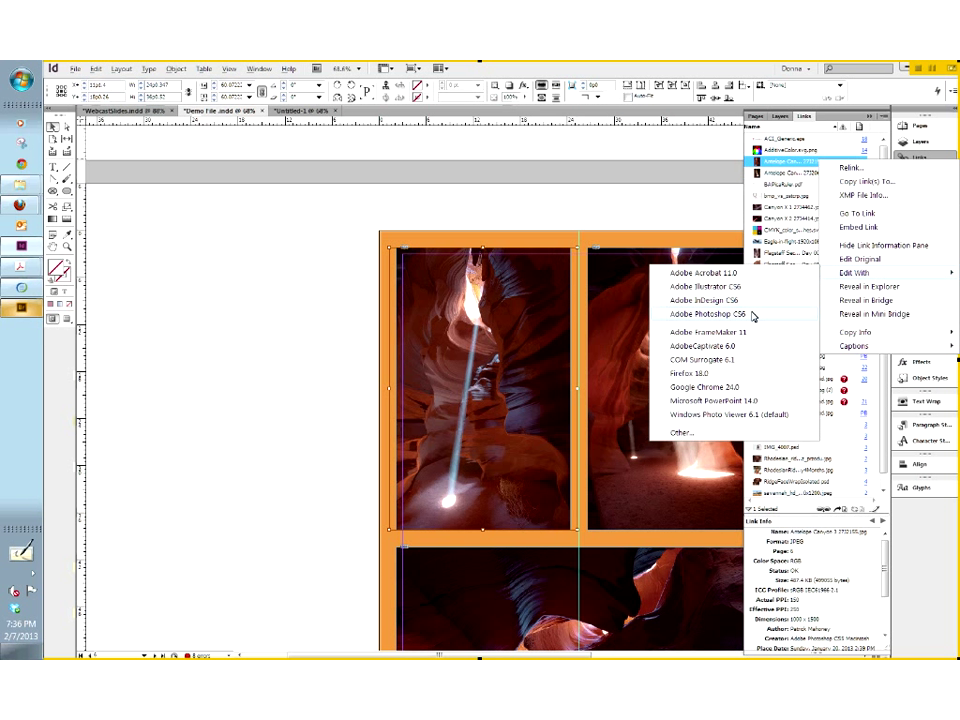
pyautogui.click(775, 165)
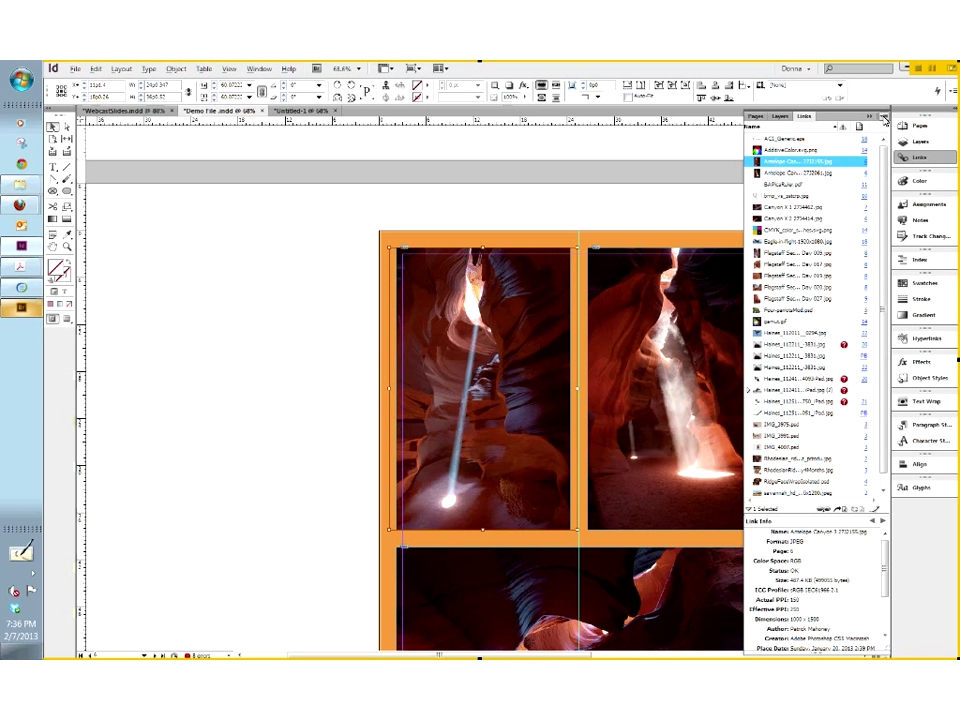
pyautogui.click(884, 118)
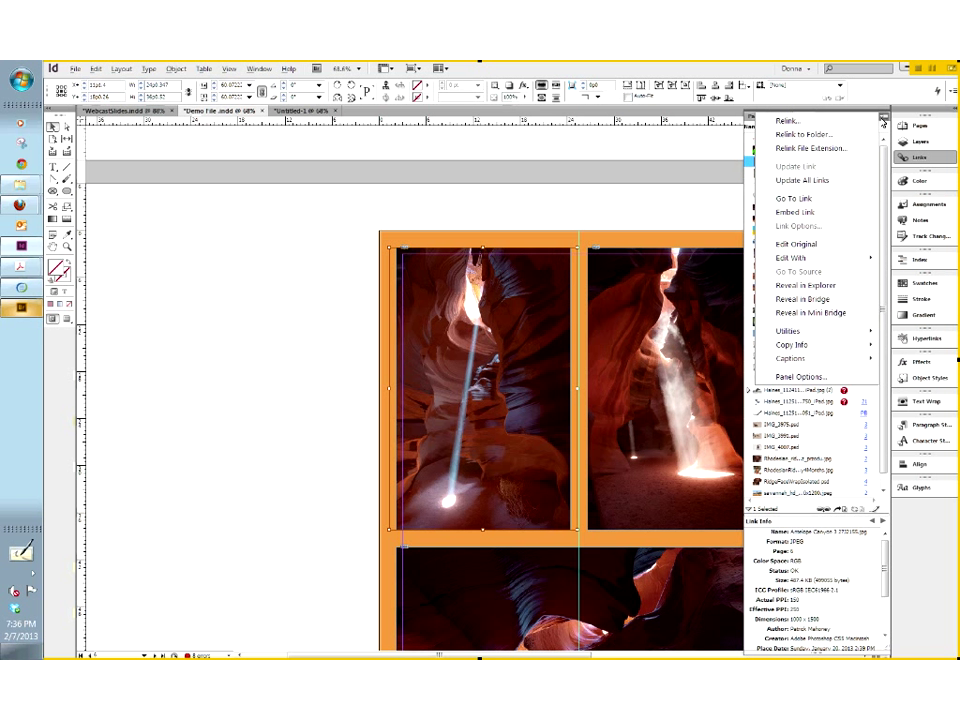
pyautogui.moveTo(803, 264)
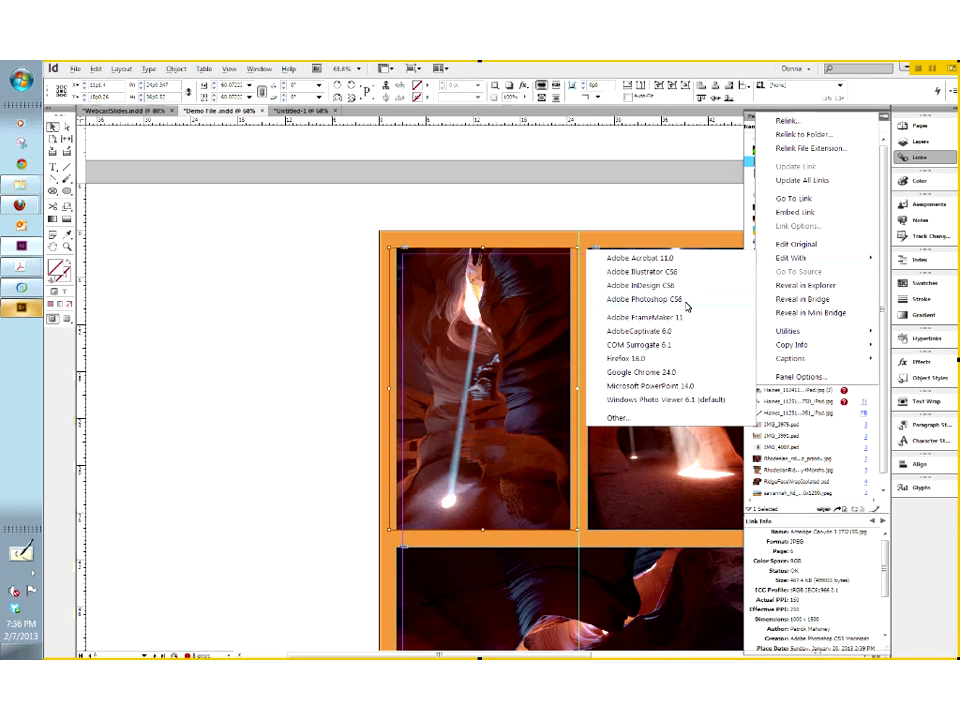
pyautogui.click(720, 226)
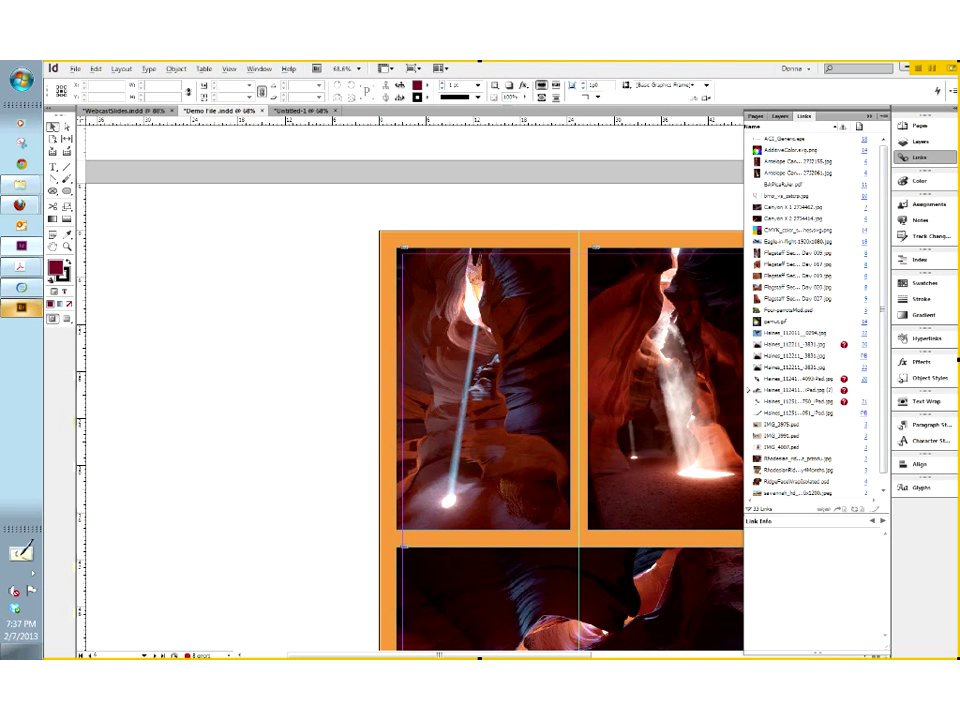
# - Enlarge the Link Info area for Antelope Canyon 3 2732155.jpg and review its metadata, full file path and the link list
pyautogui.click(795, 161)
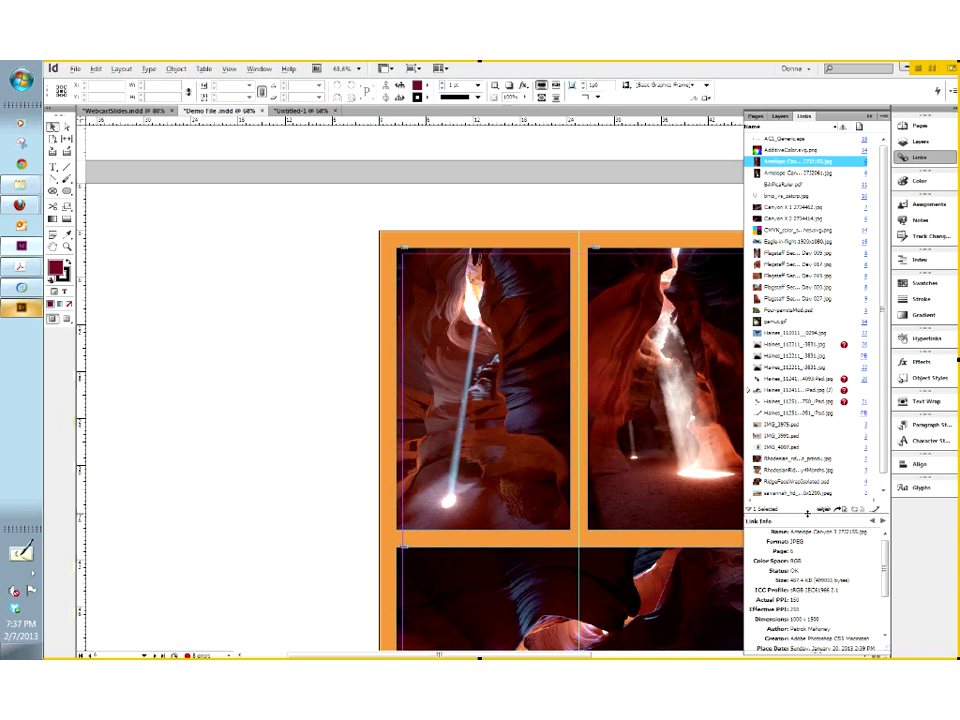
pyautogui.moveTo(807, 512); pyautogui.dragTo(785, 407)
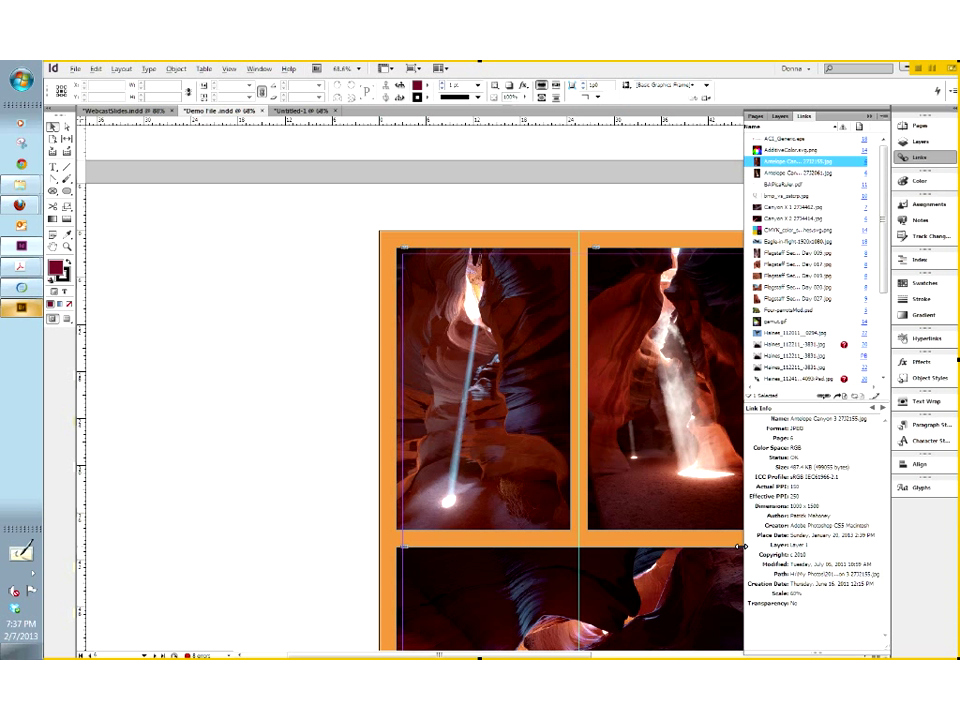
pyautogui.moveTo(741, 546); pyautogui.dragTo(685, 546)
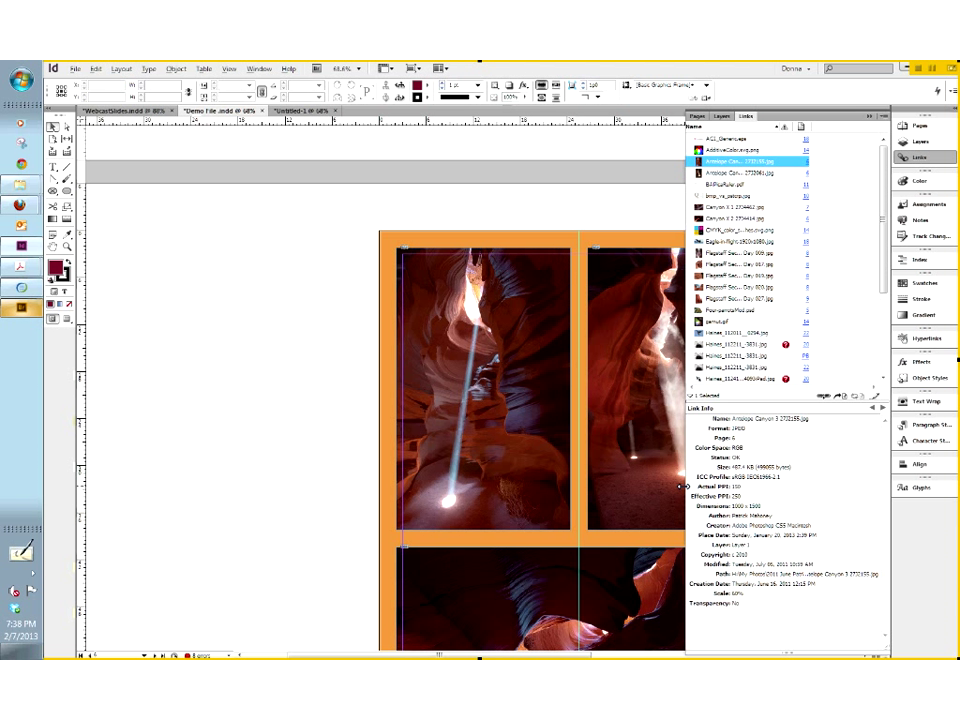
pyautogui.moveTo(684, 487); pyautogui.dragTo(751, 485)
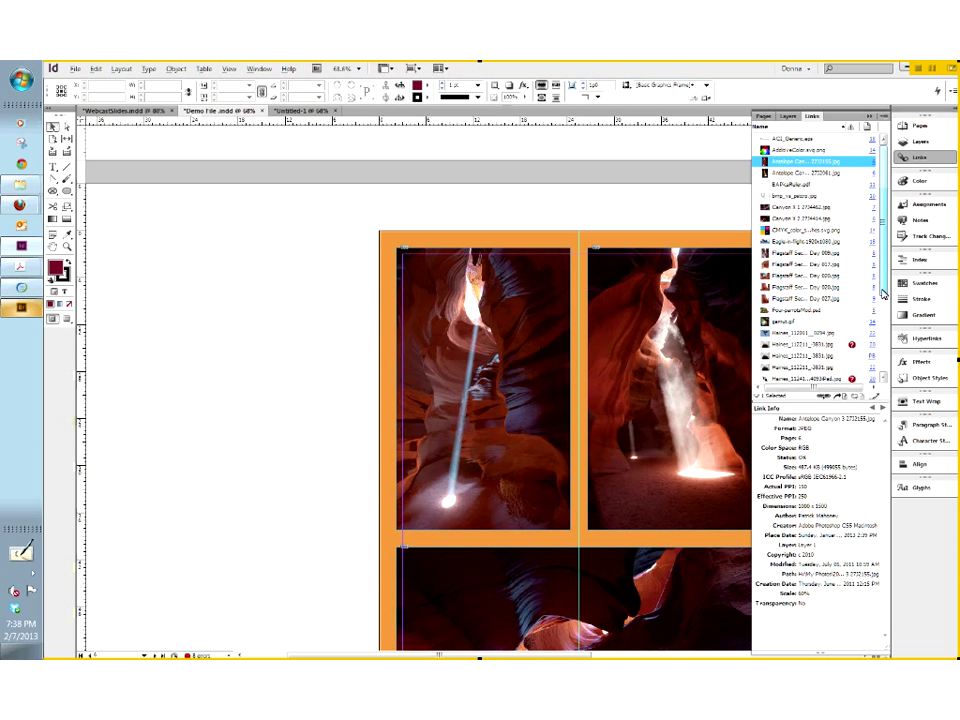
pyautogui.moveTo(883, 293); pyautogui.dragTo(893, 318)
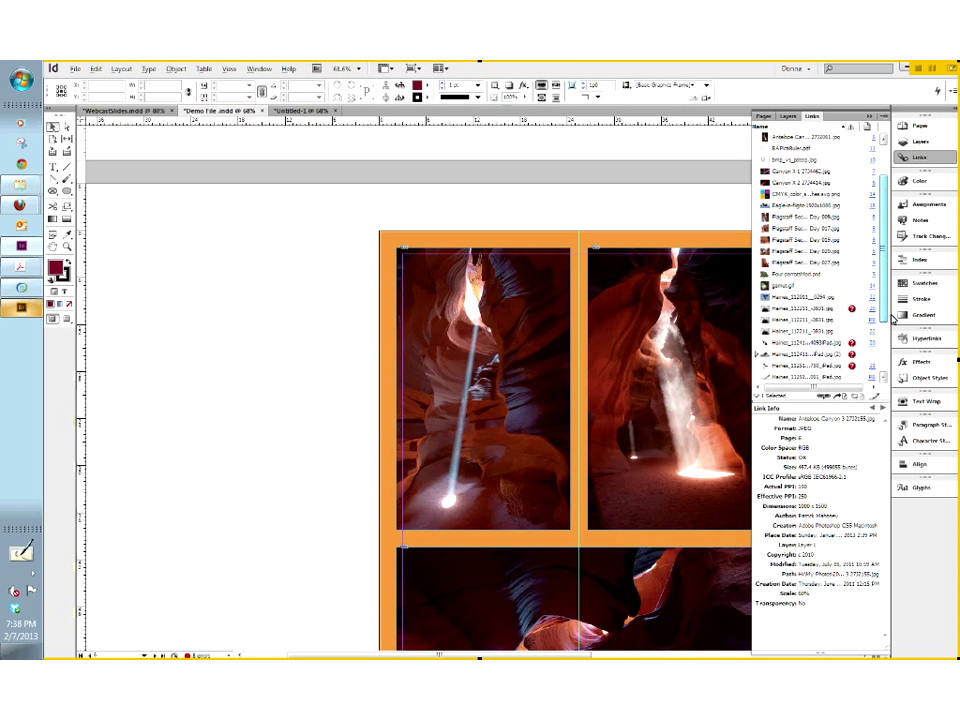
pyautogui.scroll(1, 849, 135)
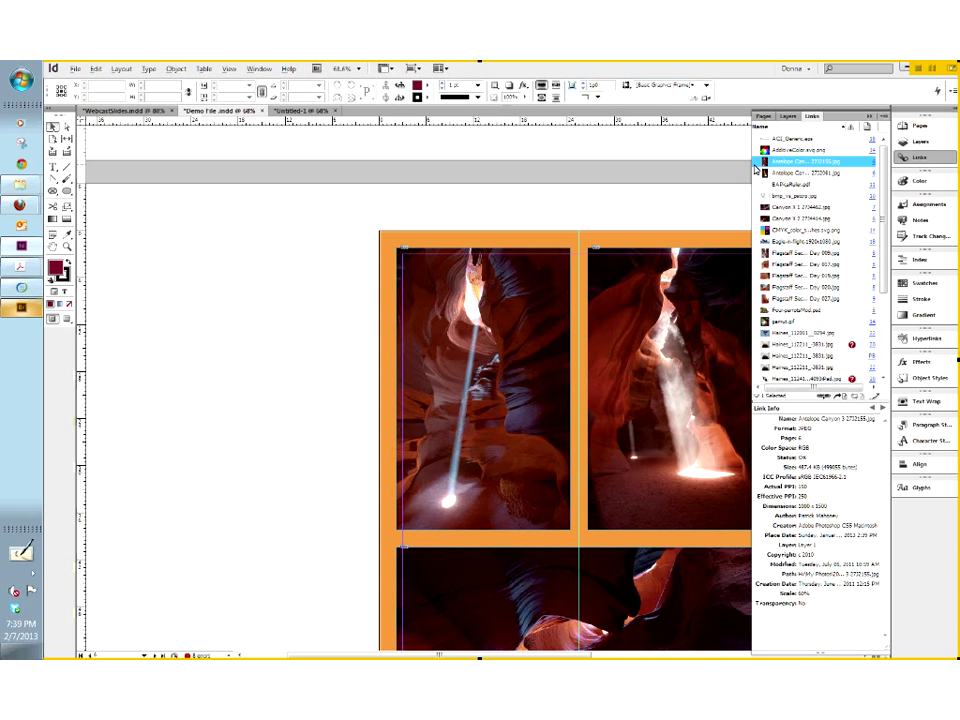
# - Widen the links list and sort the links by status
pyautogui.moveTo(752, 163); pyautogui.dragTo(664, 165)
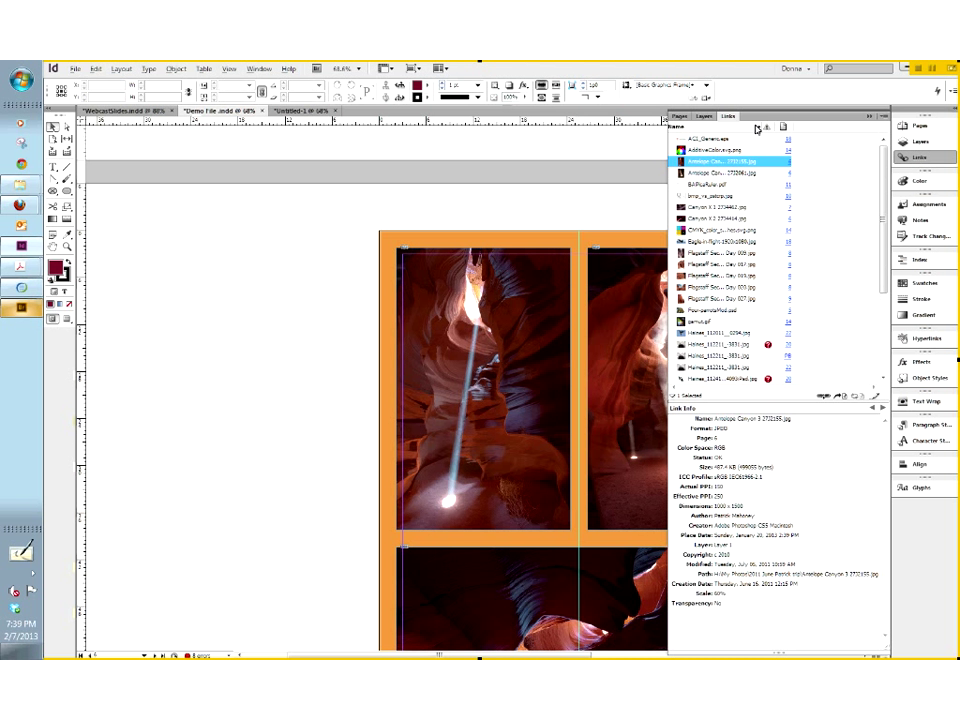
pyautogui.click(758, 127)
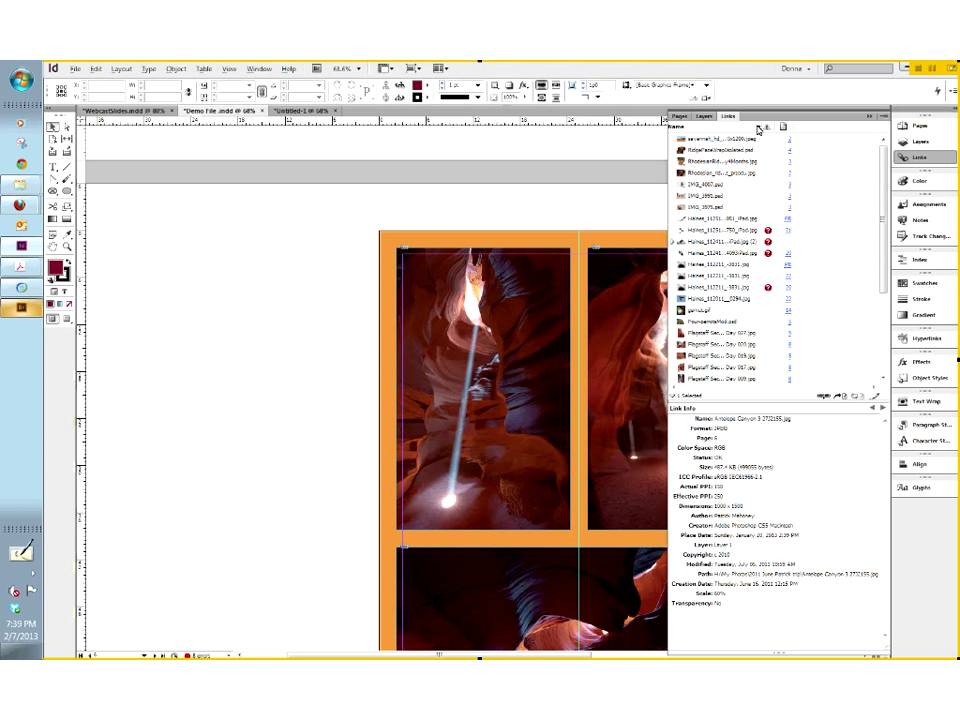
pyautogui.click(766, 127)
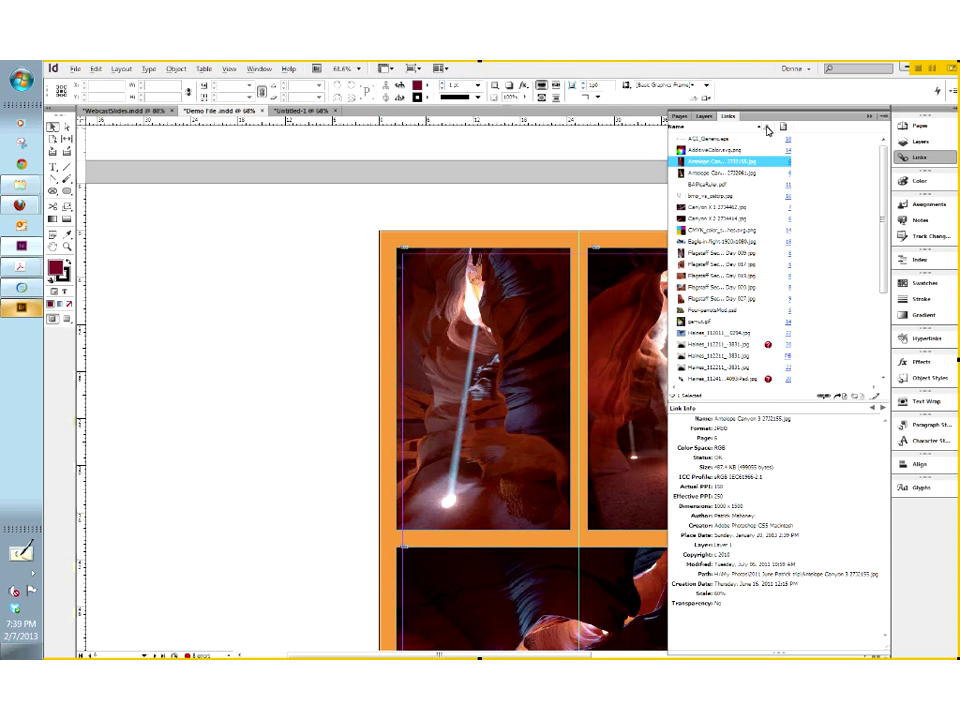
pyautogui.click(767, 128)
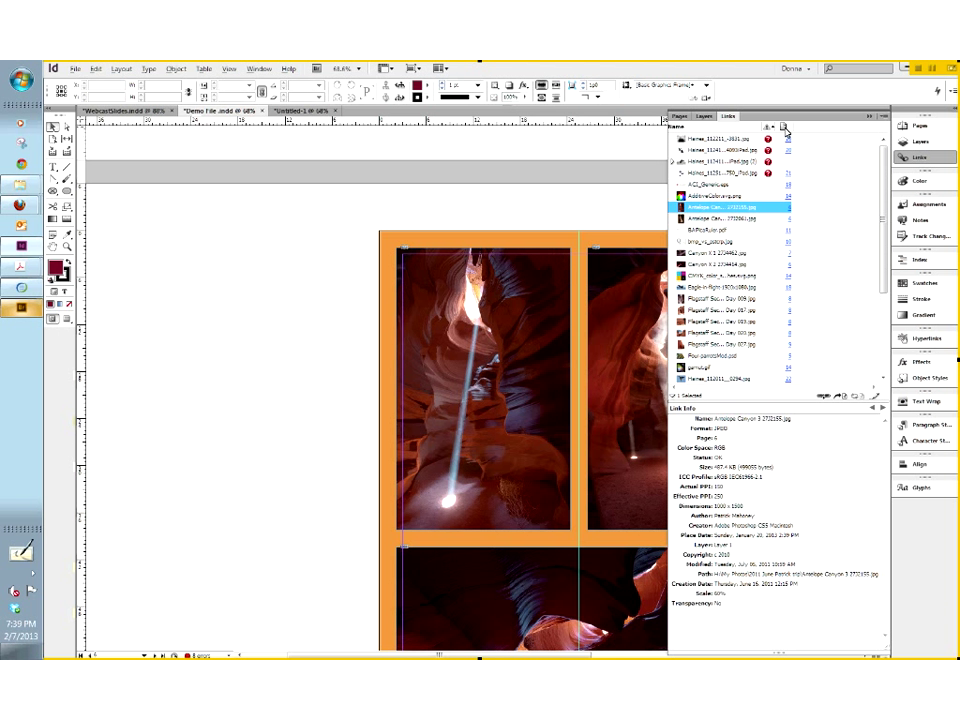
# - Review the column and Link Info display options available for the links list, then close the options
pyautogui.click(884, 117)
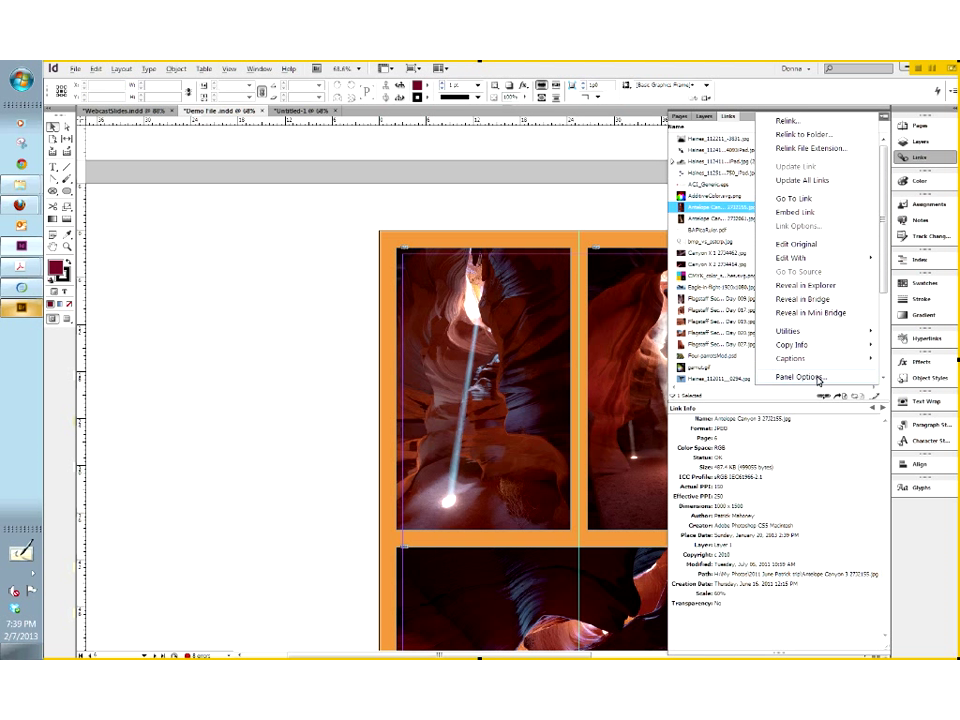
pyautogui.click(818, 380)
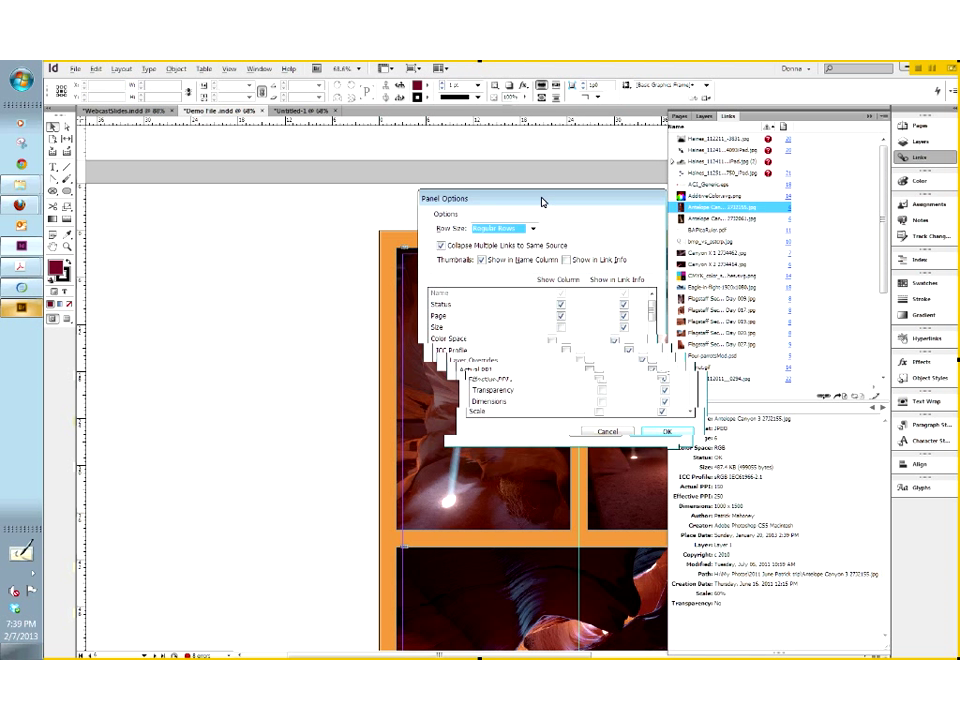
pyautogui.moveTo(542, 202); pyautogui.dragTo(515, 196)
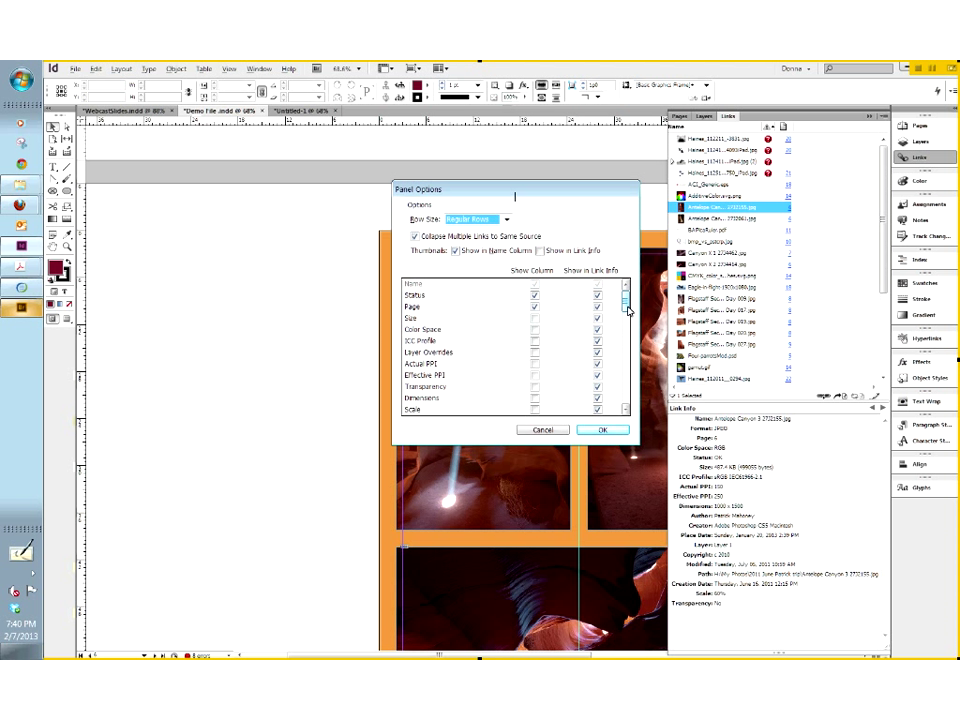
pyautogui.moveTo(626, 301)
pyautogui.mouseDown()
pyautogui.moveTo(627, 342)
pyautogui.moveTo(624, 318)
pyautogui.moveTo(625, 326)
pyautogui.mouseUp()
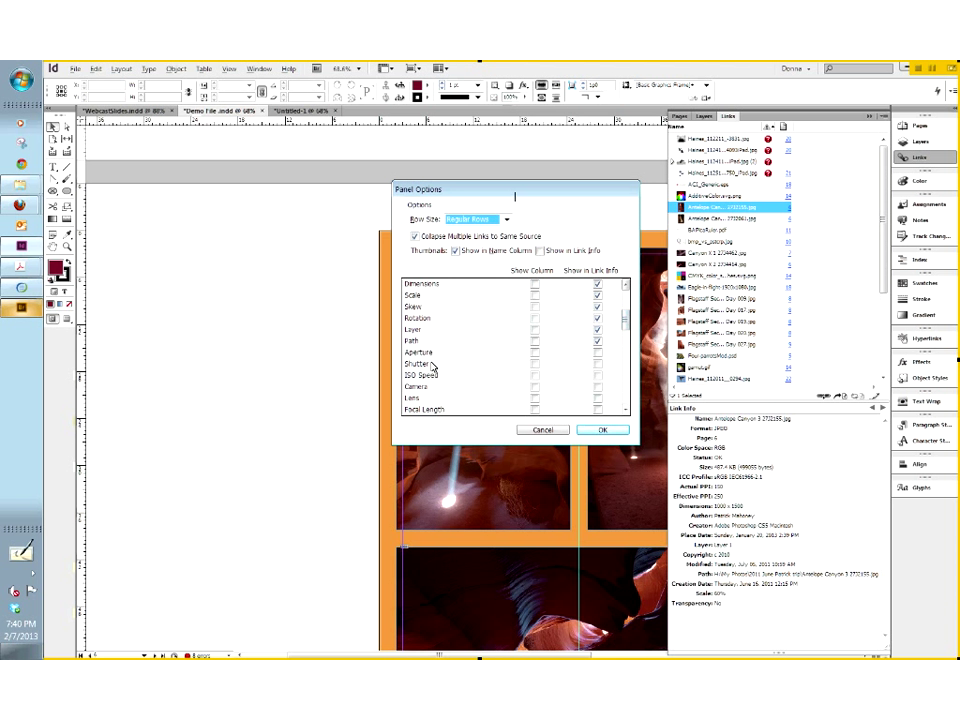
pyautogui.click(626, 409)
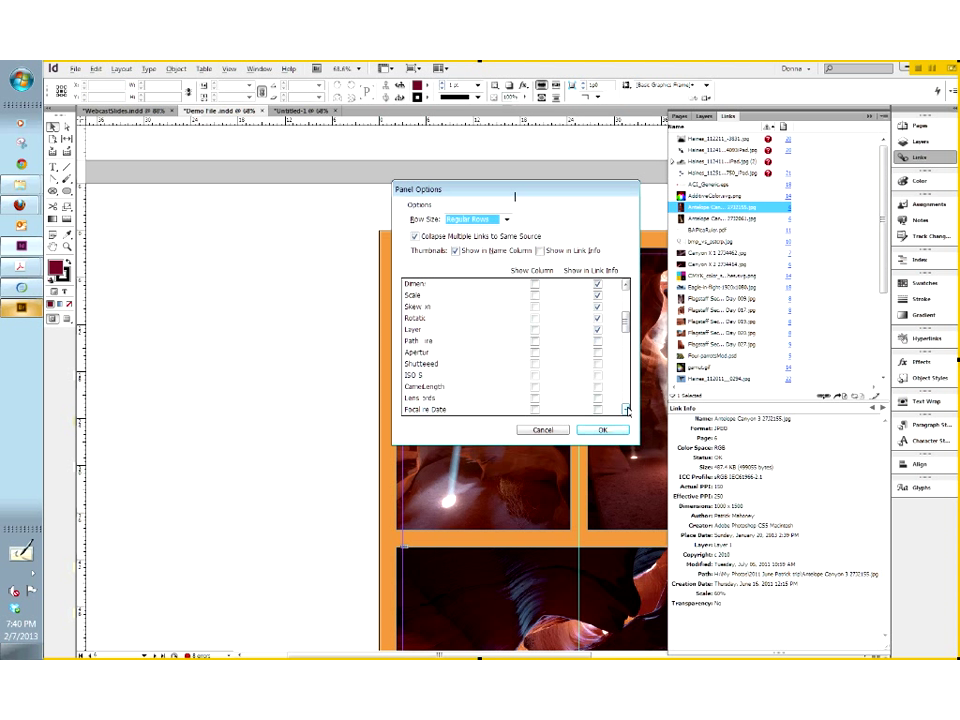
pyautogui.click(627, 409)
pyautogui.moveTo(626, 332); pyautogui.dragTo(626, 290)
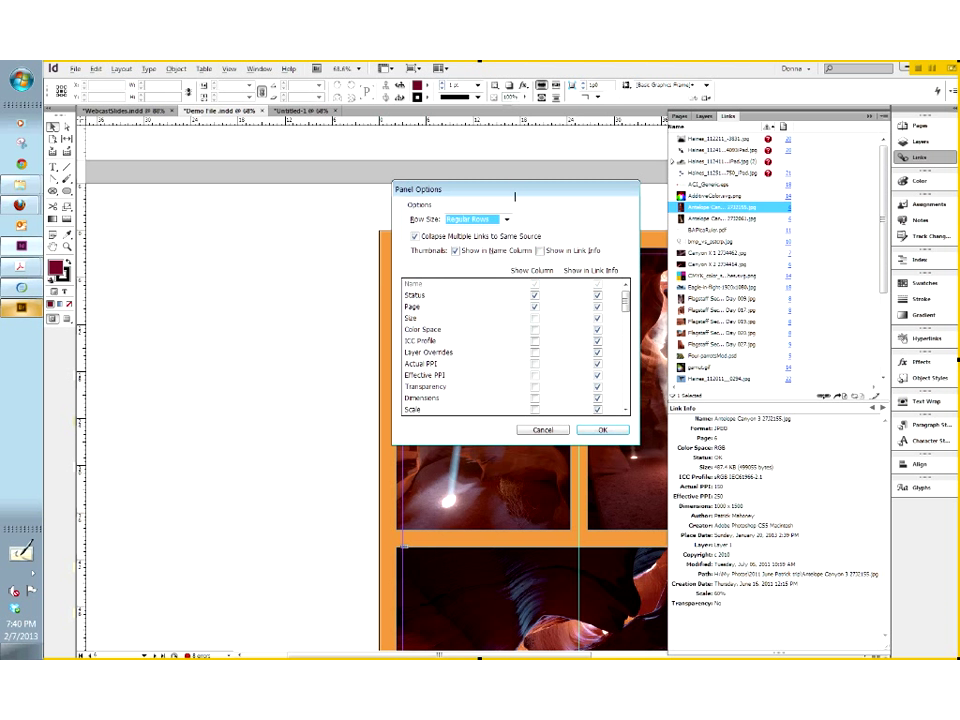
pyautogui.click(534, 308)
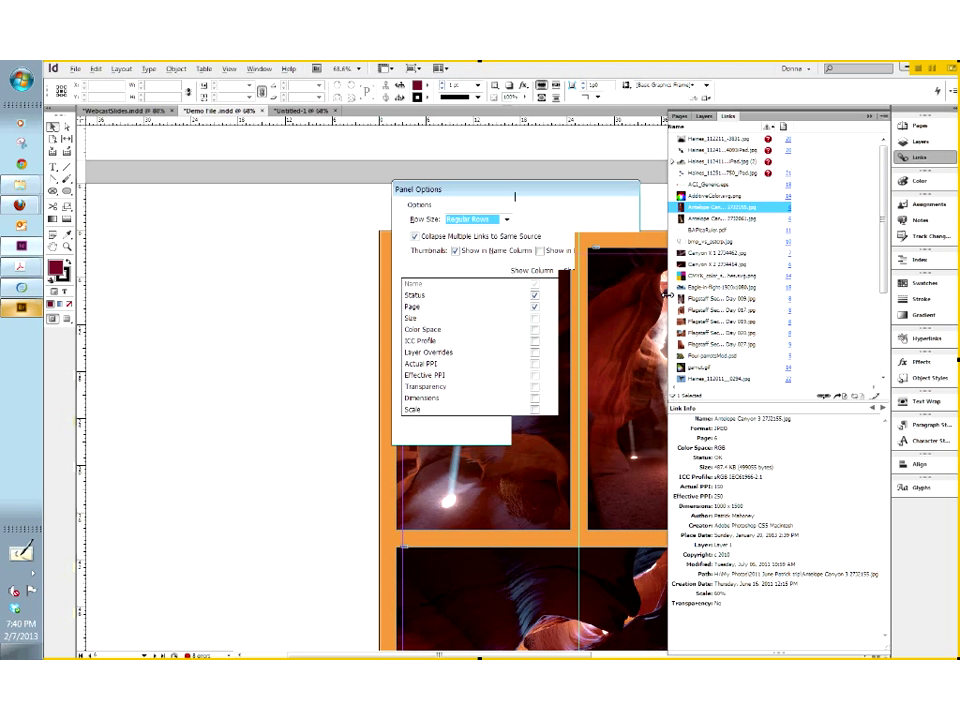
# - Go to the missing link Haines_112211_-3831.jpg on page 20 and review its full file path
pyautogui.moveTo(668, 294); pyautogui.dragTo(595, 293)
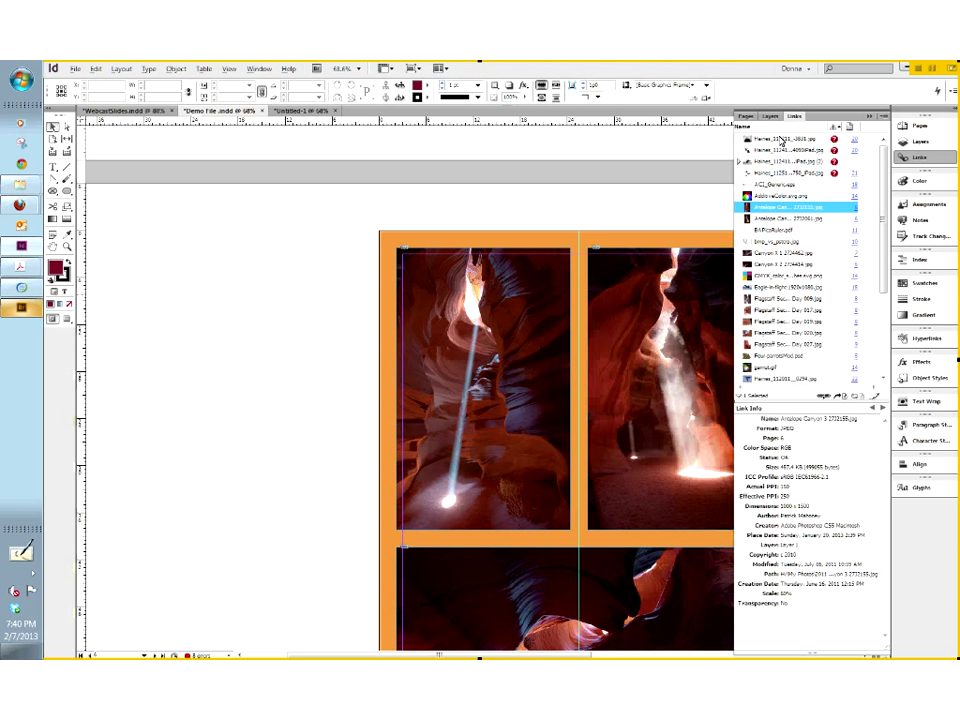
pyautogui.click(785, 139)
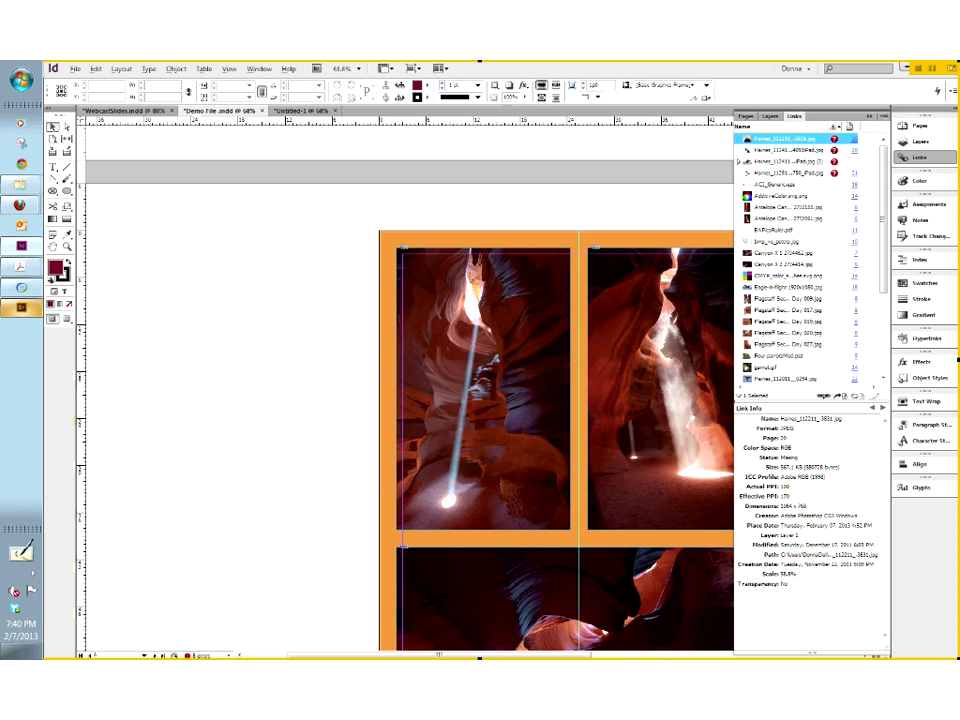
pyautogui.click(840, 397)
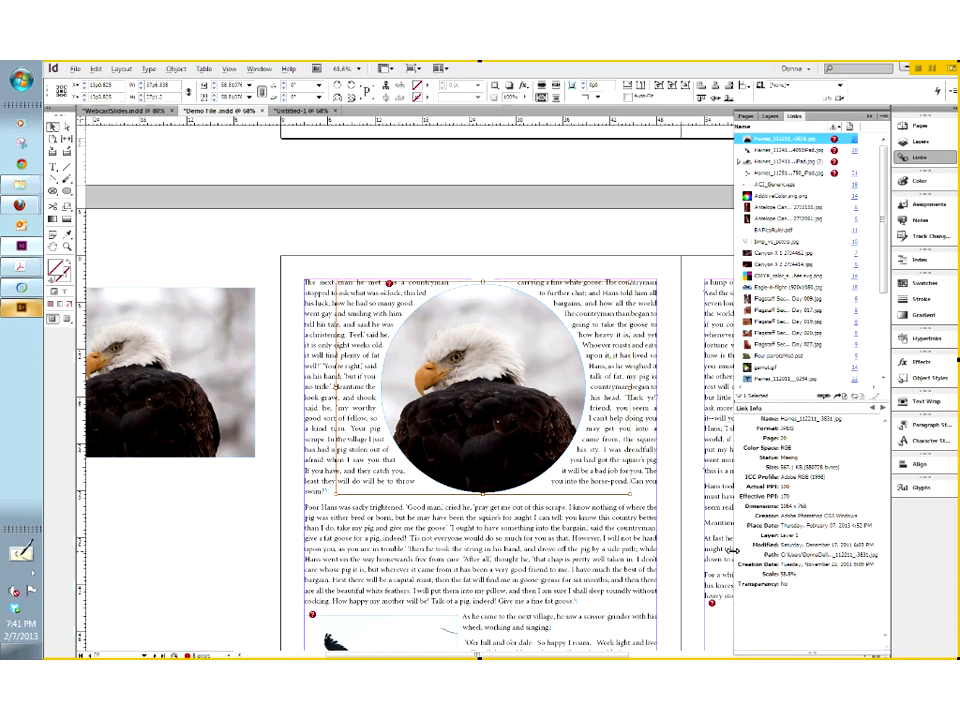
pyautogui.moveTo(733, 549); pyautogui.dragTo(455, 549)
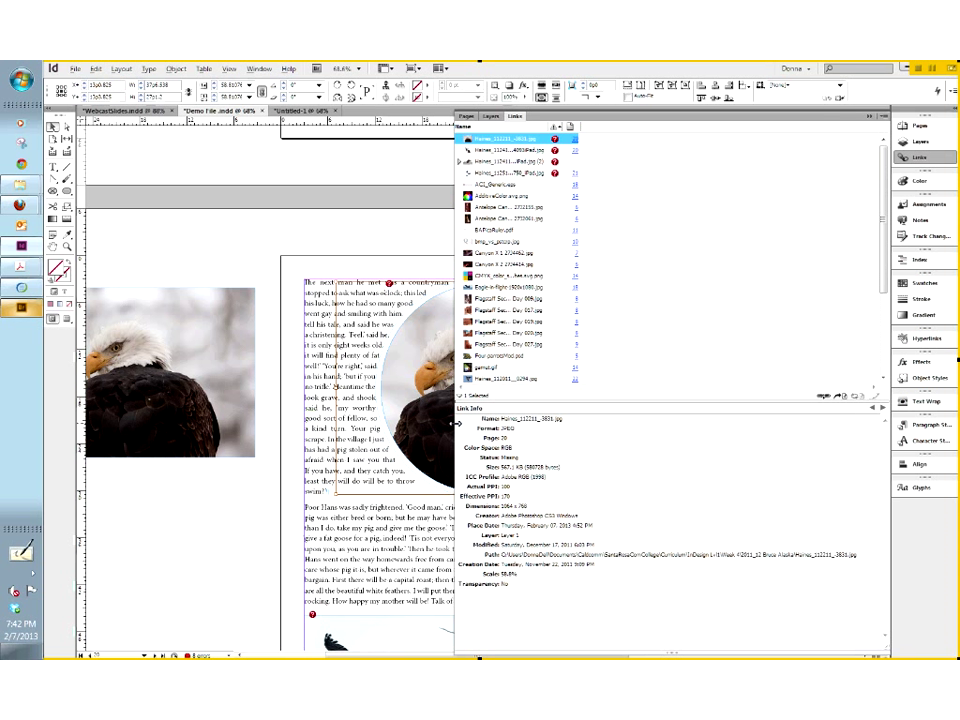
pyautogui.moveTo(457, 424); pyautogui.dragTo(745, 410)
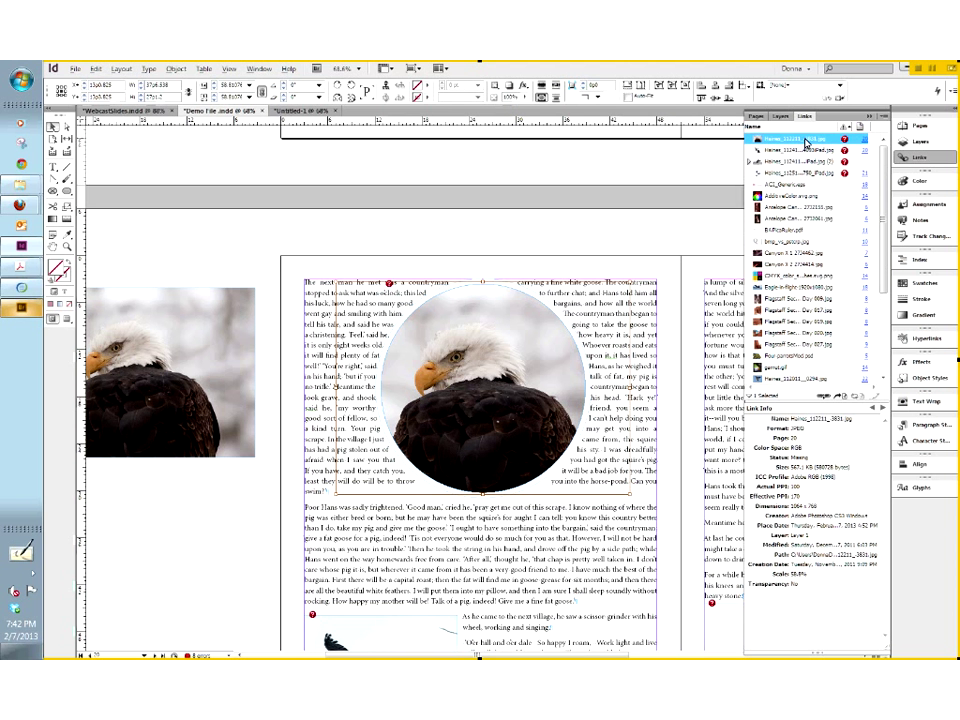
# - Relink Haines_112211_-3831.jpg to the file of the same name in the Desktop's 2011_12 Alaska photo folder
pyautogui.click(886, 119)
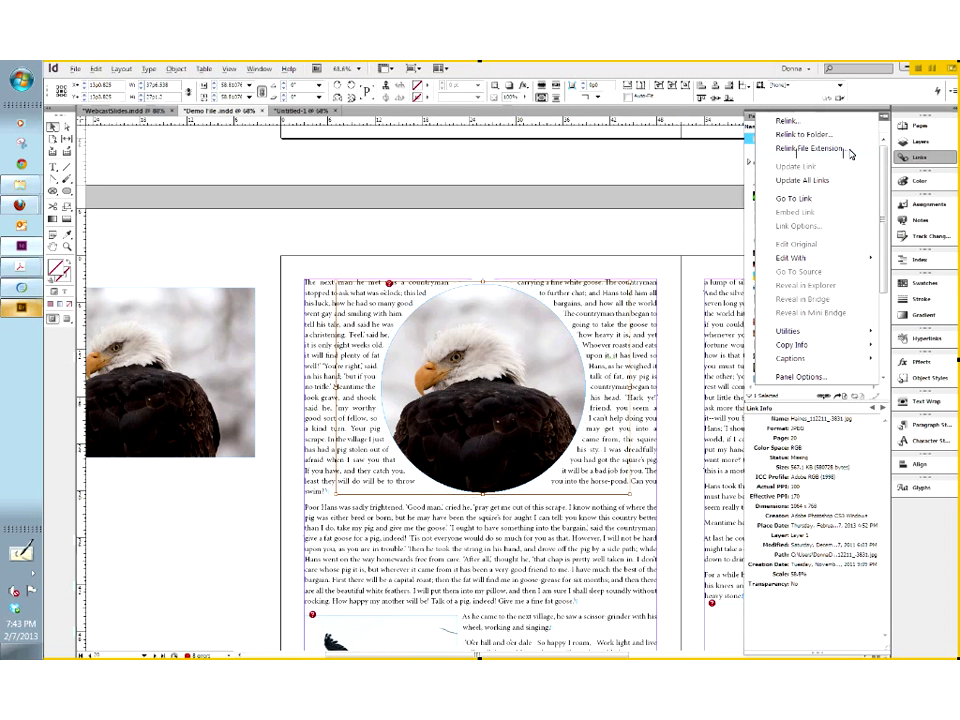
pyautogui.click(789, 121)
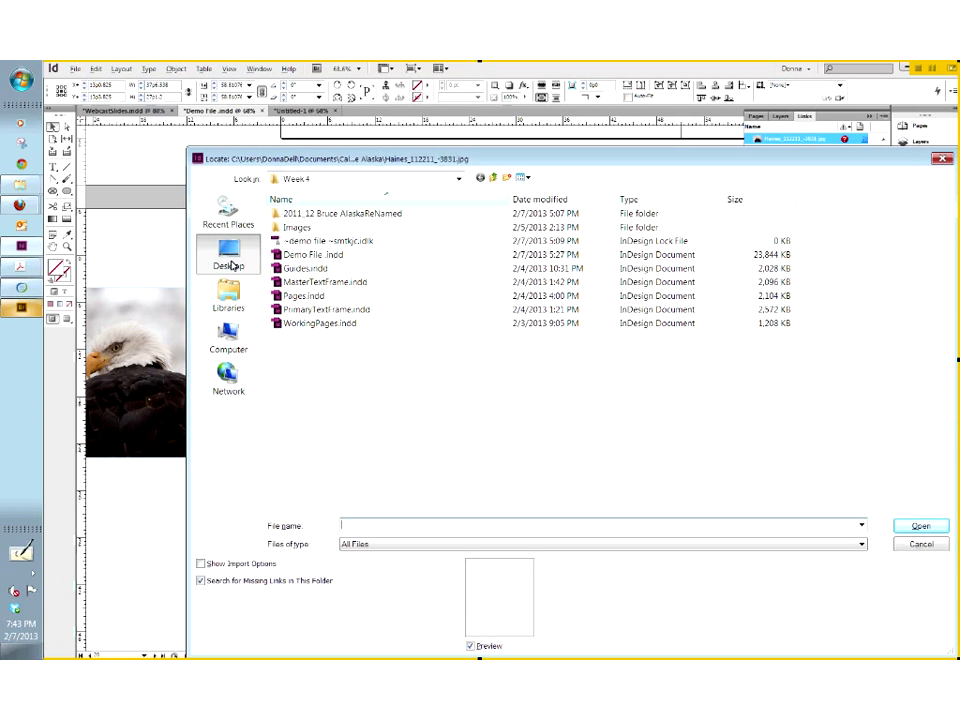
pyautogui.click(230, 262)
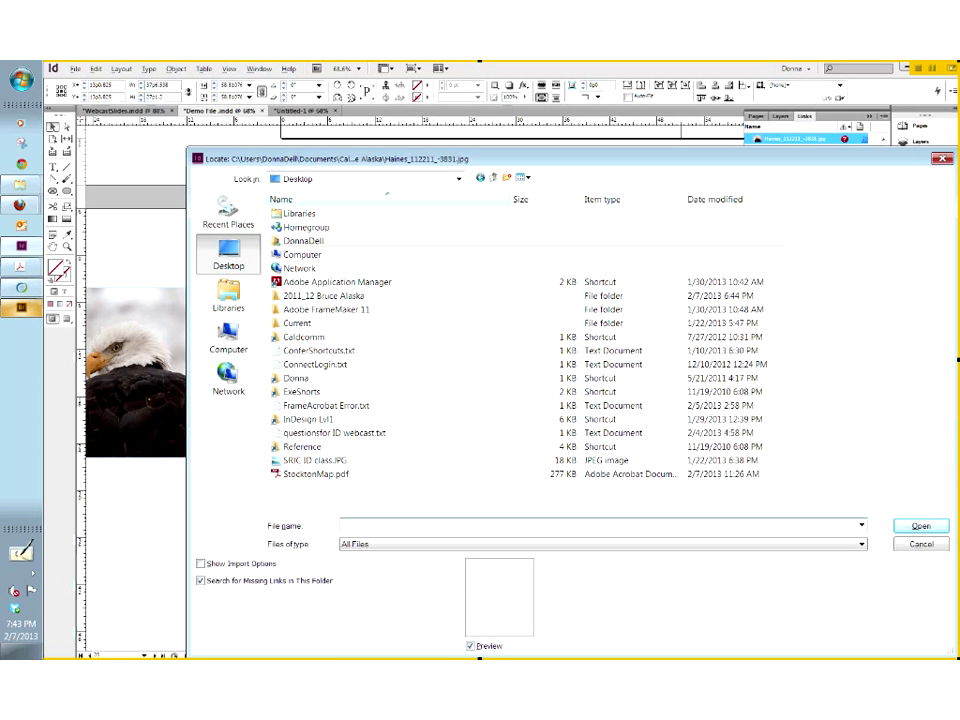
pyautogui.doubleClick(323, 295)
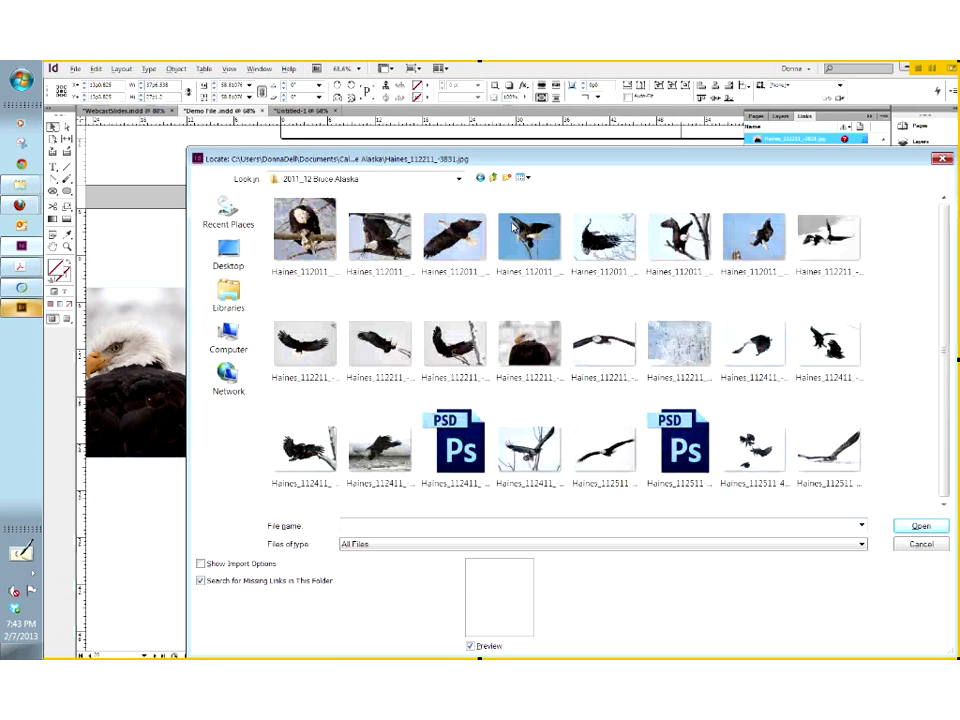
pyautogui.click(529, 346)
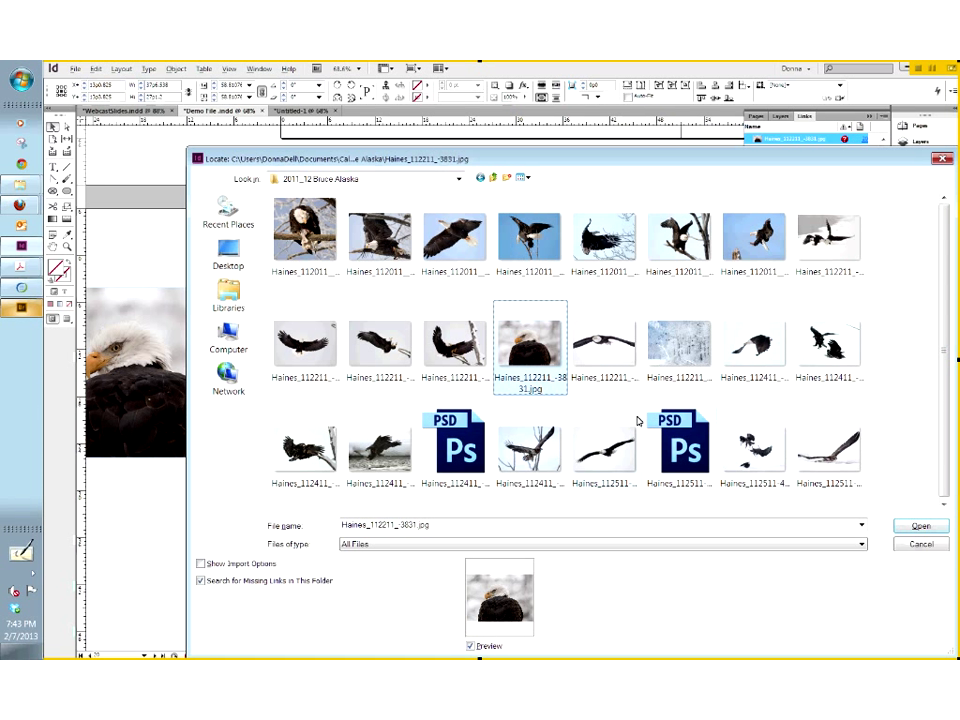
pyautogui.click(918, 527)
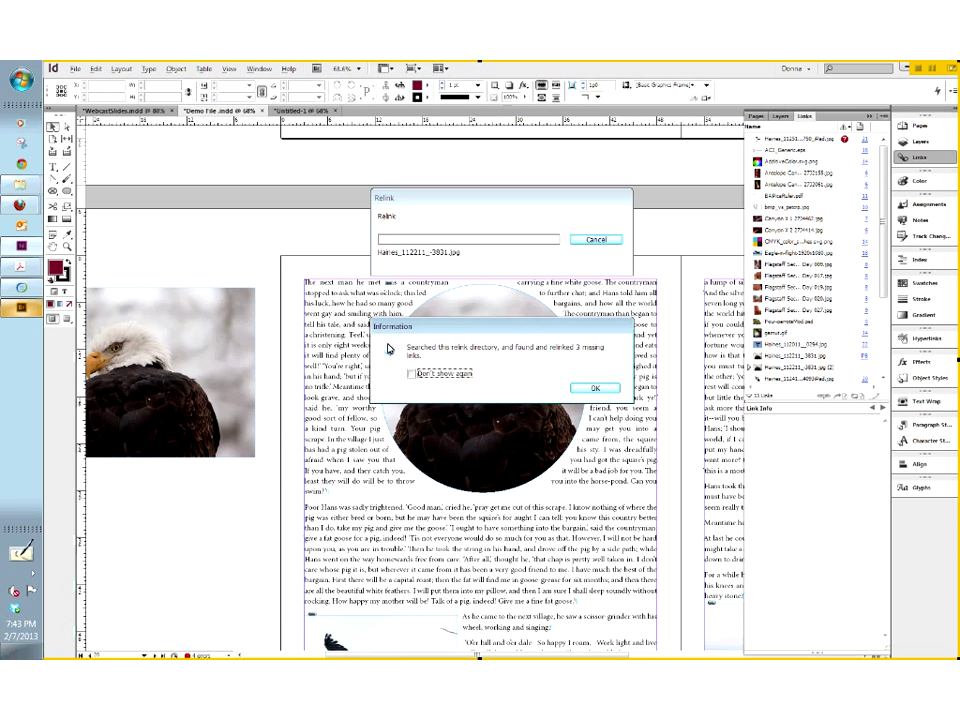
pyautogui.click(596, 390)
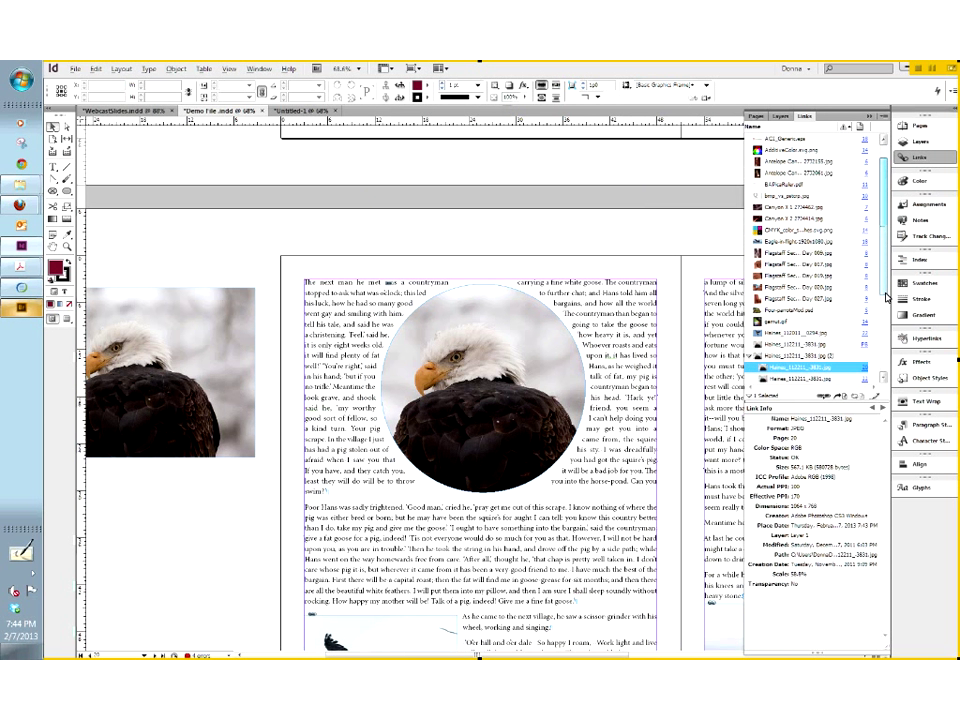
pyautogui.scroll(1, 886, 297)
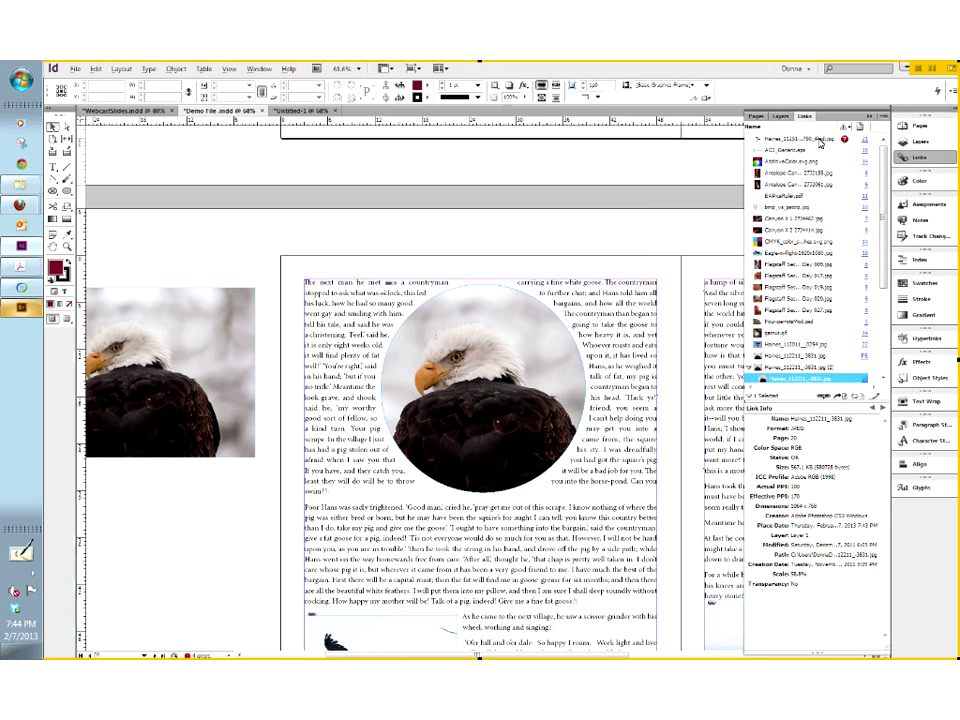
pyautogui.click(818, 139)
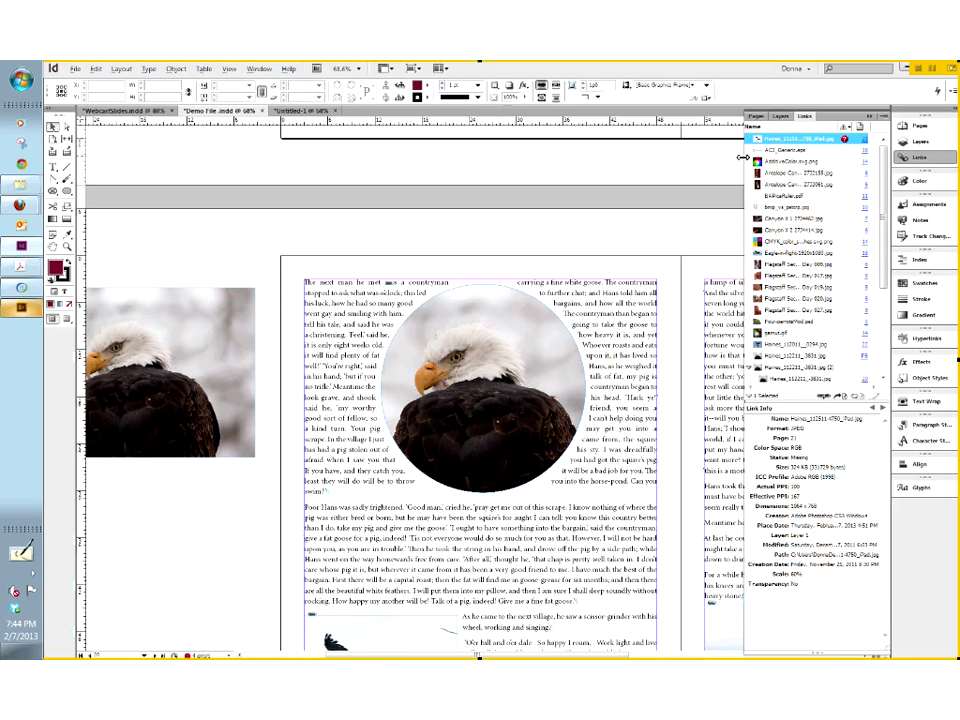
pyautogui.moveTo(742, 157); pyautogui.dragTo(651, 157)
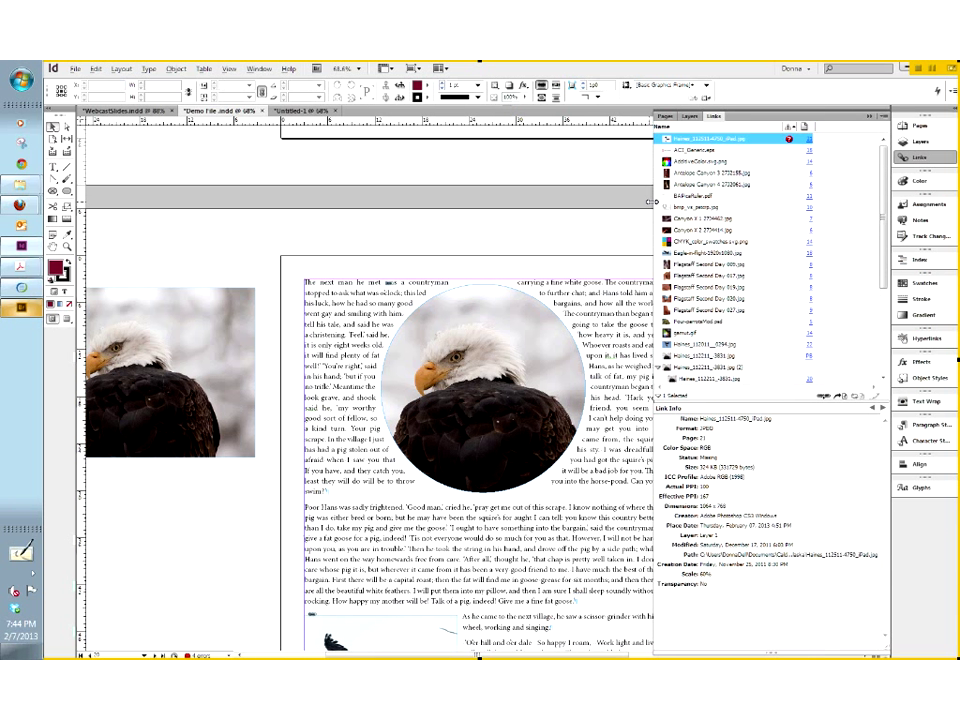
pyautogui.moveTo(653, 145); pyautogui.dragTo(709, 145)
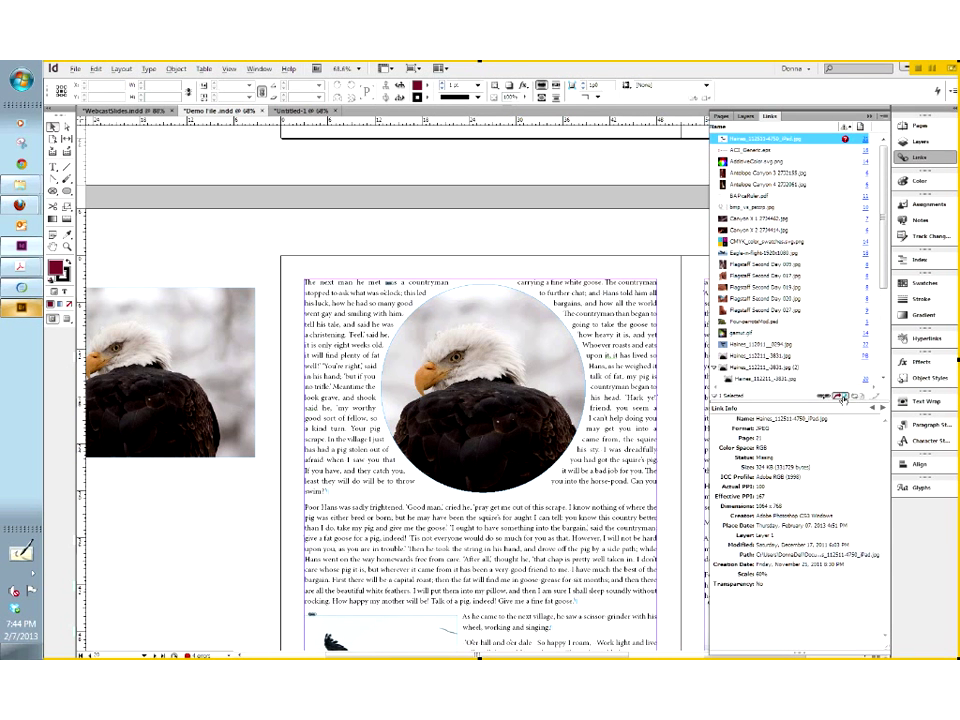
pyautogui.click(843, 397)
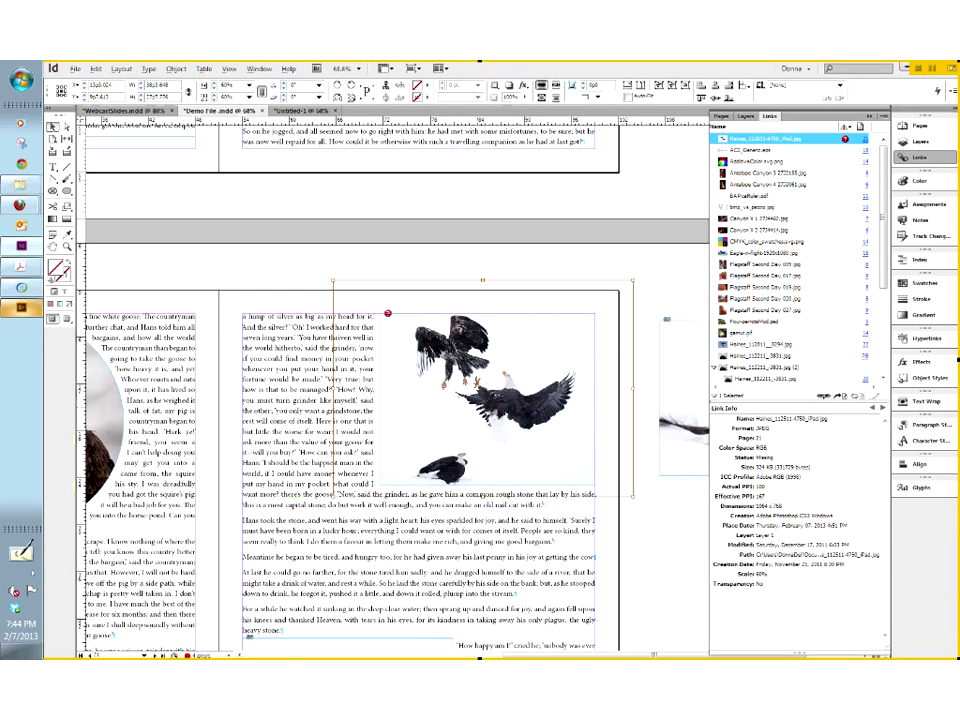
pyautogui.hotkey('ctrl', 'd')
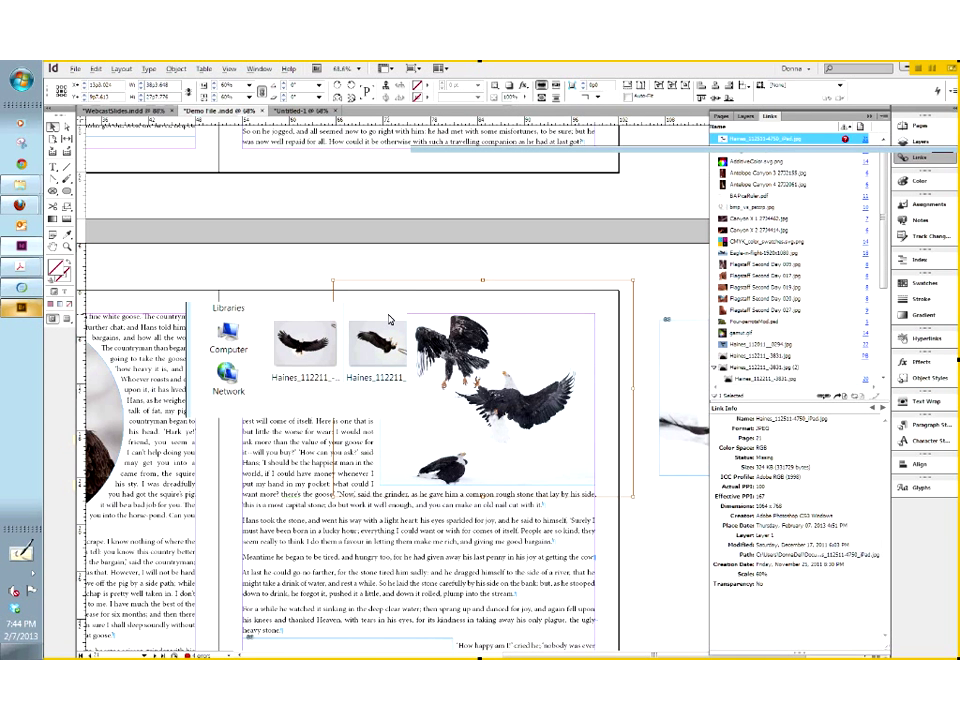
pyautogui.doubleClick(389, 320)
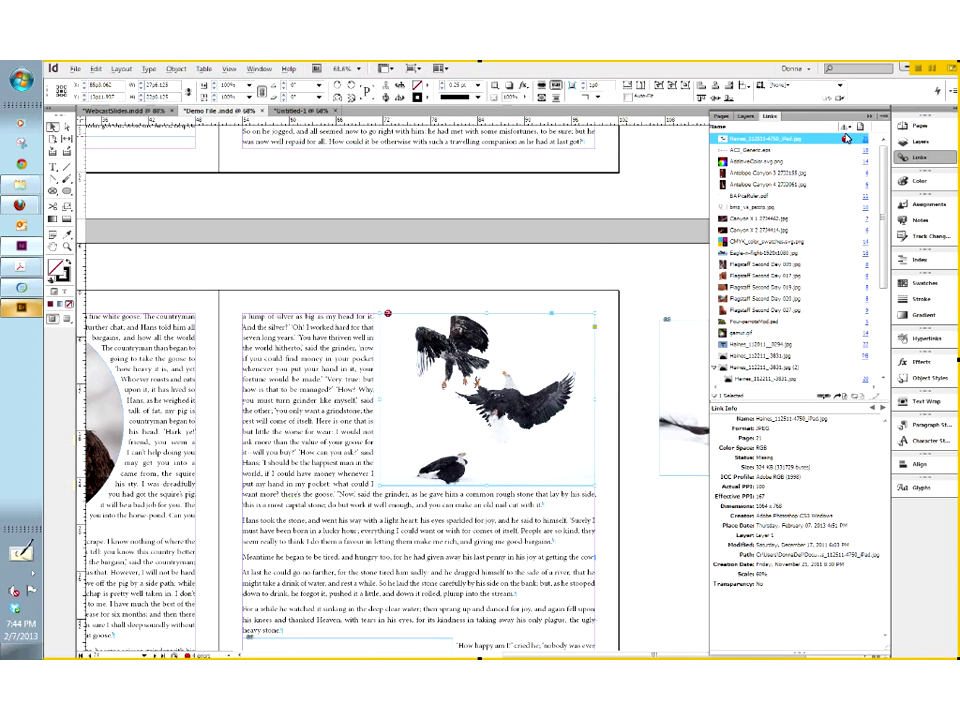
pyautogui.click(388, 315)
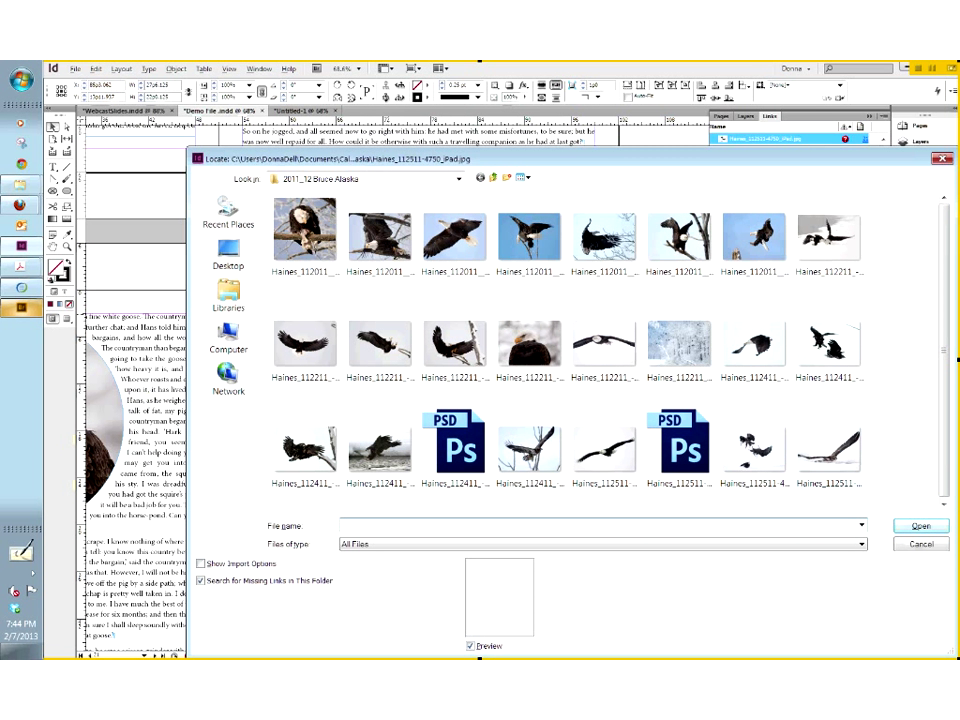
pyautogui.click(528, 179)
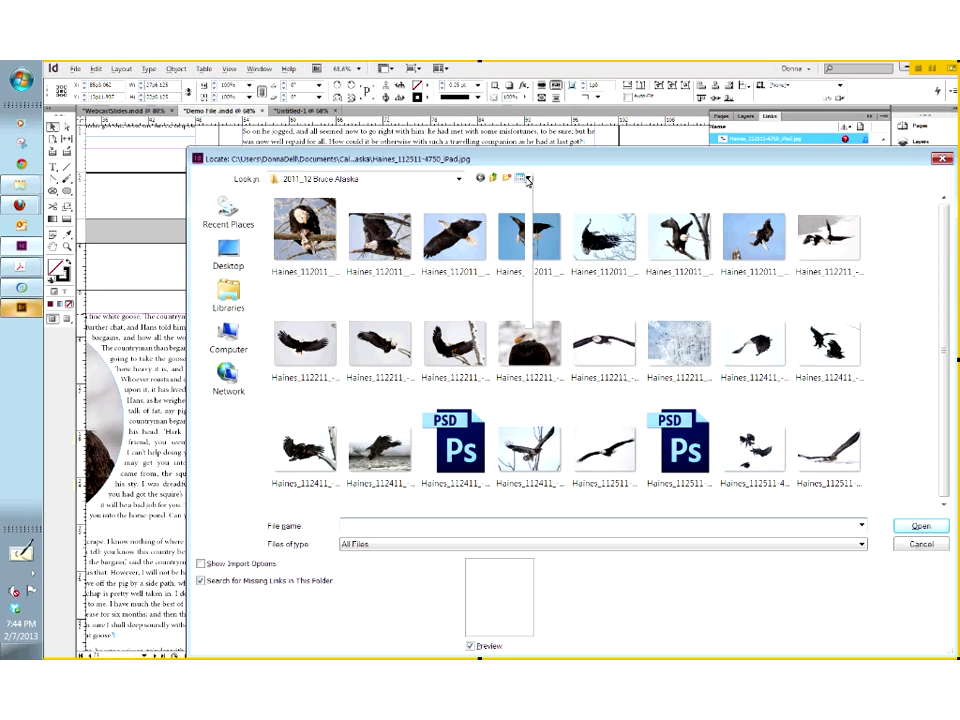
pyautogui.click(553, 178)
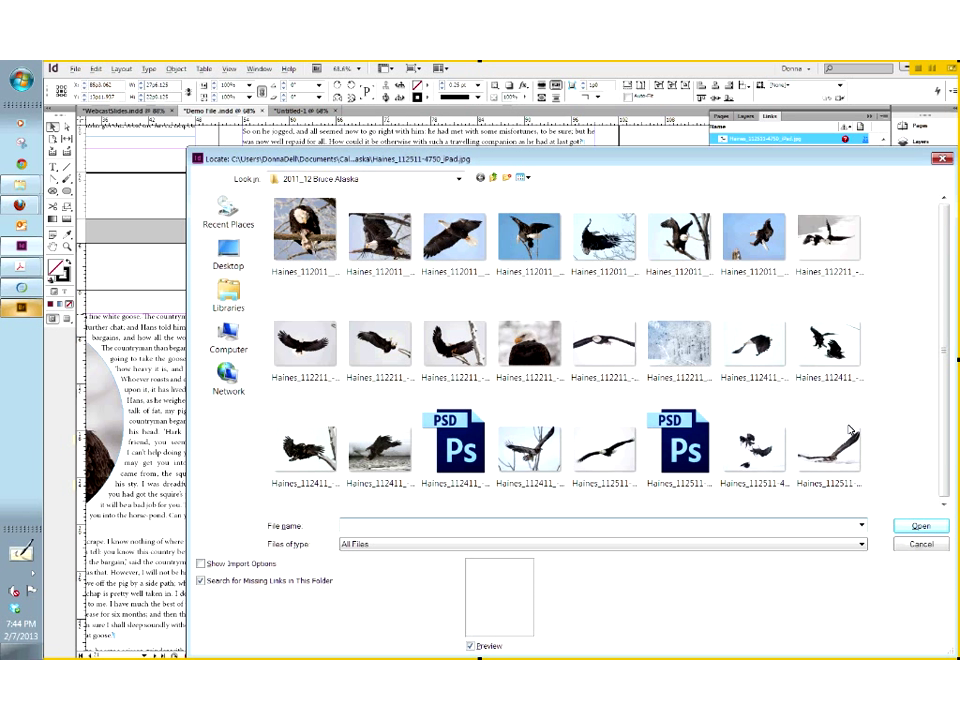
pyautogui.click(345, 525)
pyautogui.click(529, 178)
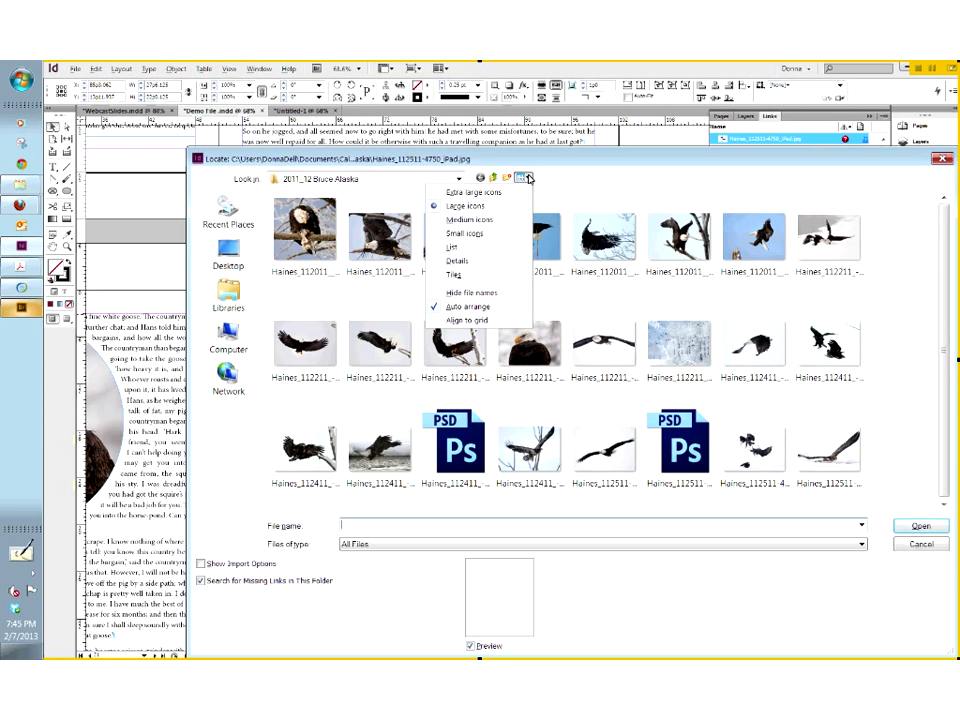
pyautogui.click(472, 260)
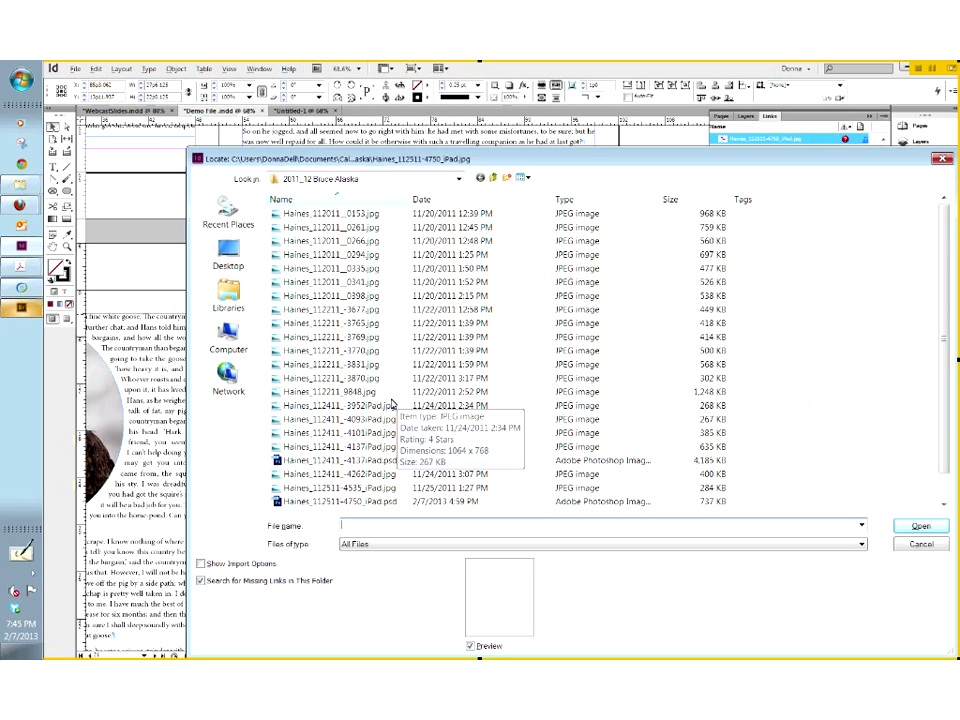
pyautogui.click(340, 501)
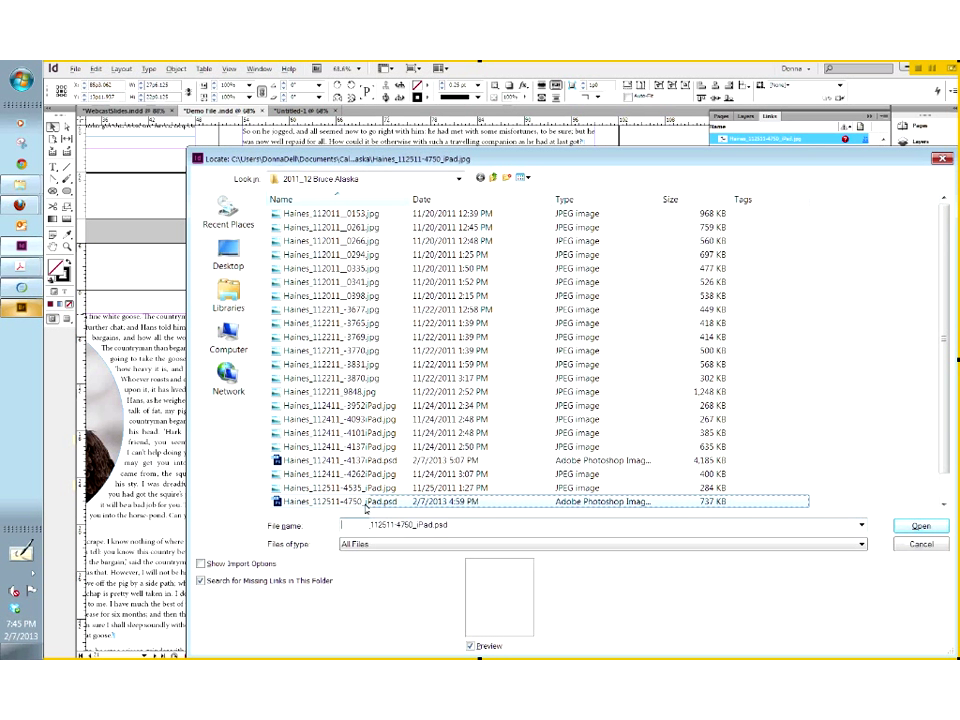
pyautogui.press('Return')
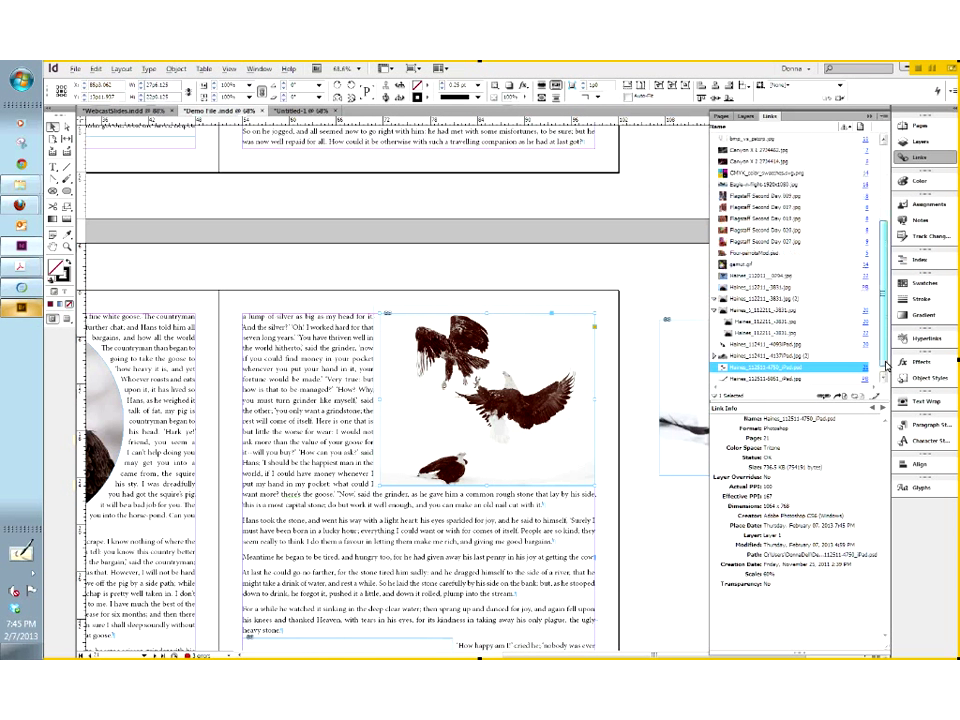
pyautogui.scroll(-3, 885, 367)
pyautogui.scroll(5, 783, 256)
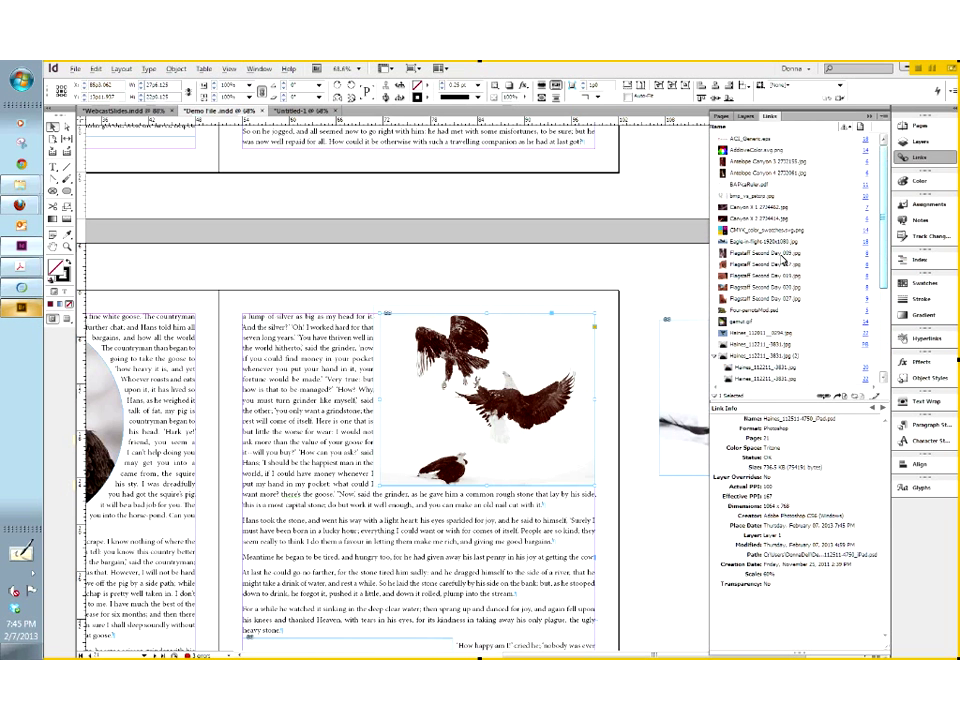
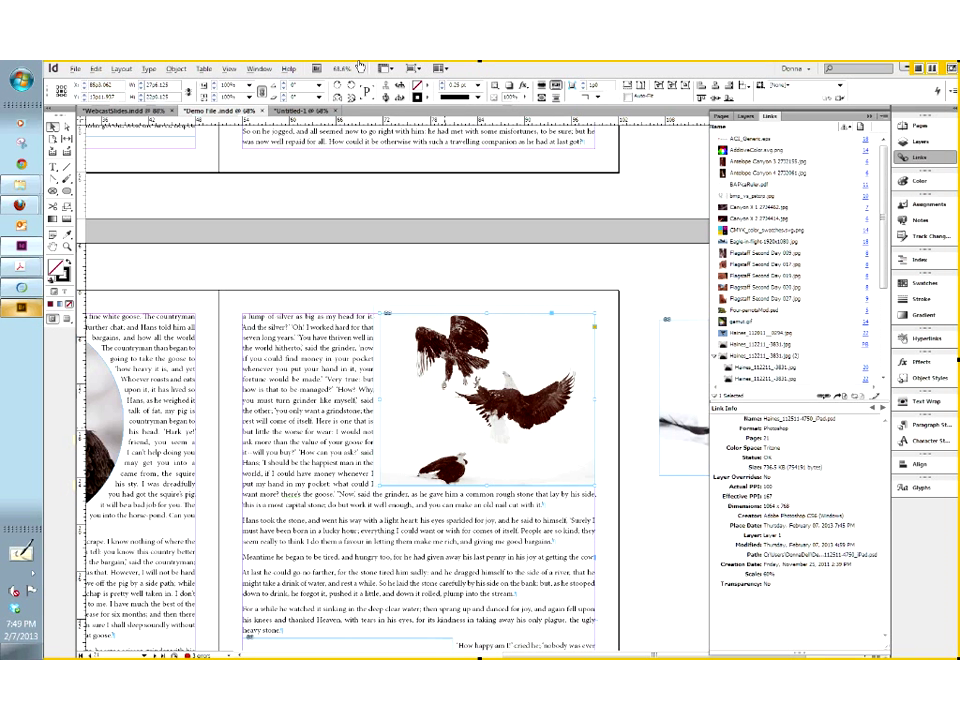
# - Review the Display Performance choices without changing them and look over the photos lower on the spread
pyautogui.click(232, 73)
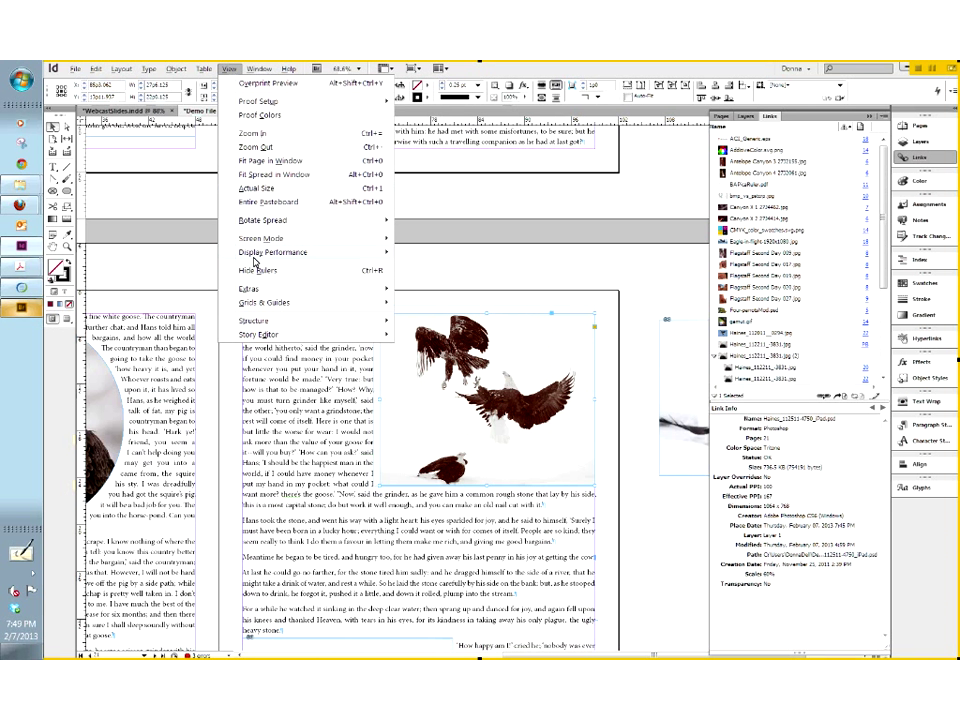
pyautogui.moveTo(254, 258)
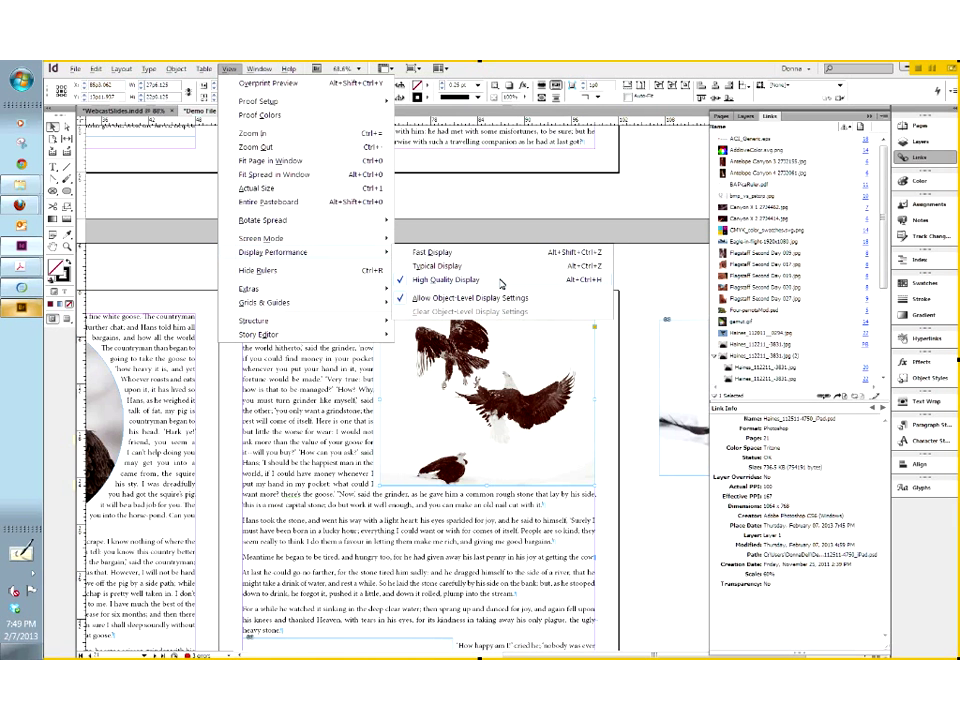
pyautogui.click(629, 262)
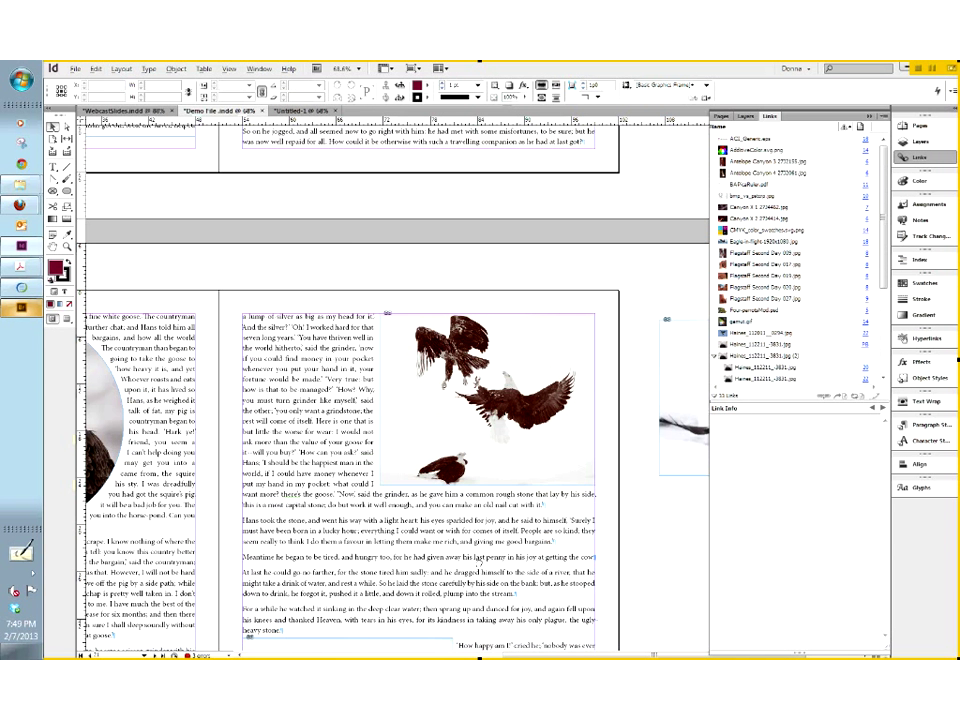
pyautogui.moveTo(478, 565); pyautogui.dragTo(587, 349)
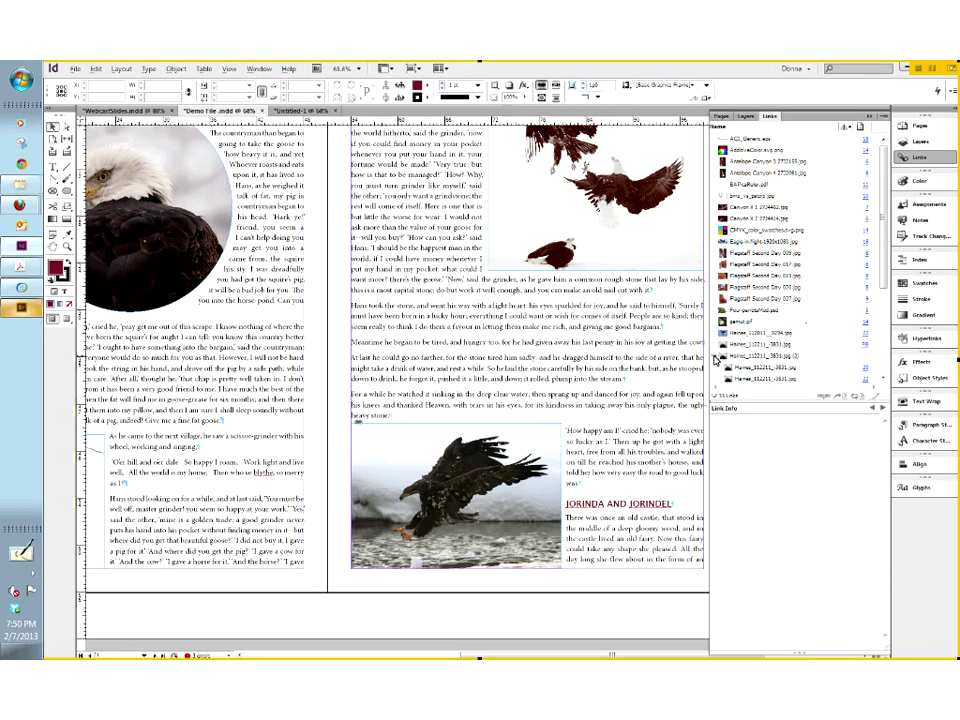
# - Inspect the link info for AdditiveColor.svg.png, review its available link commands, and hide the links list
pyautogui.click(768, 150)
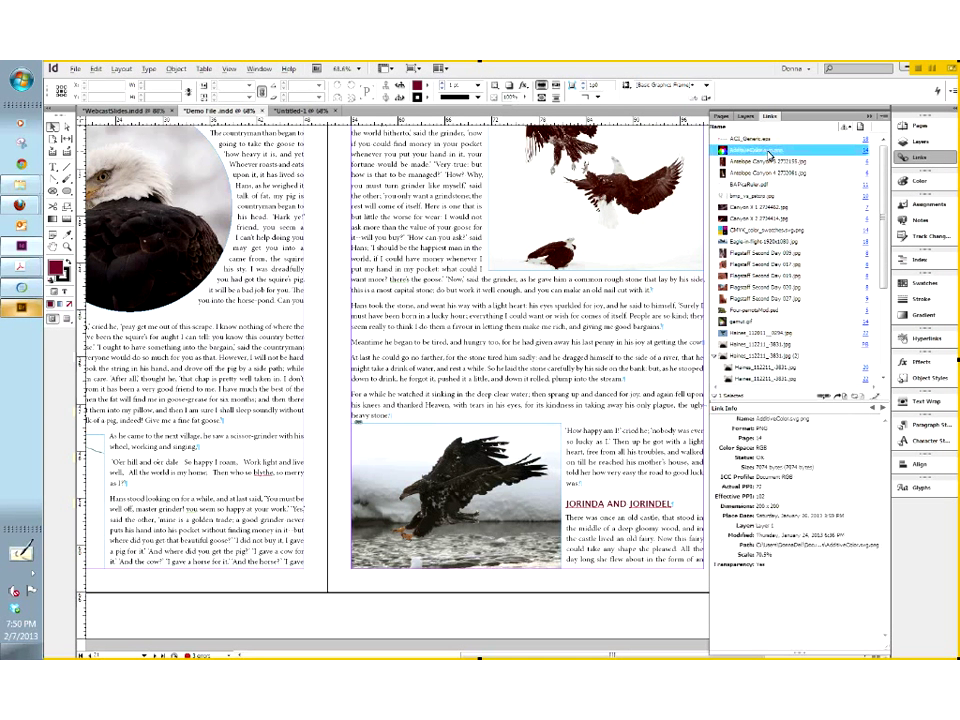
pyautogui.click(883, 119)
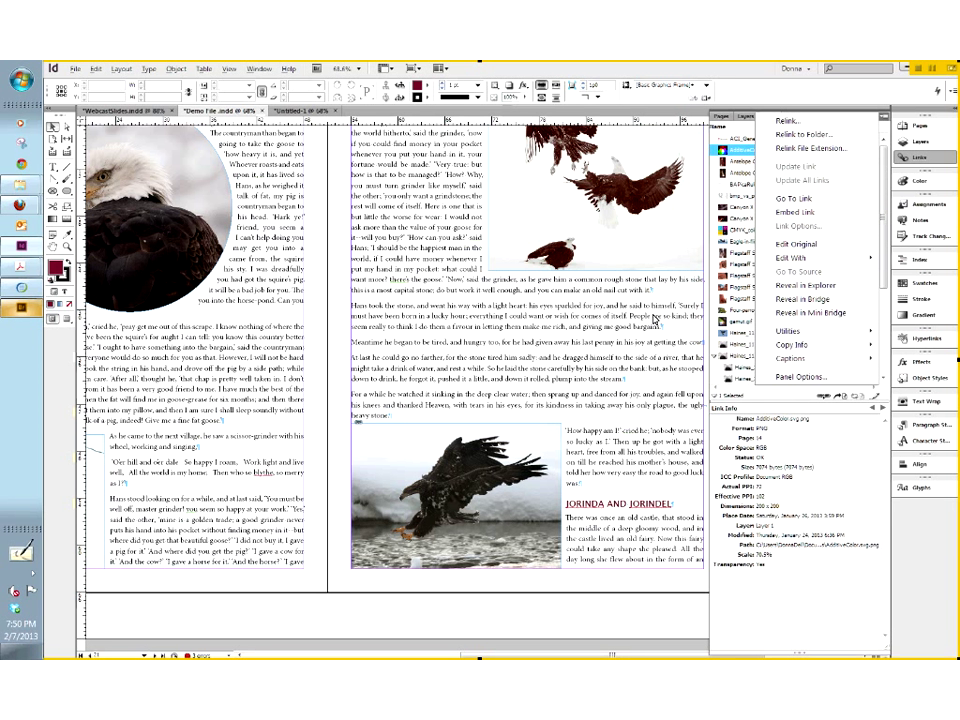
pyautogui.click(655, 320)
pyautogui.click(870, 119)
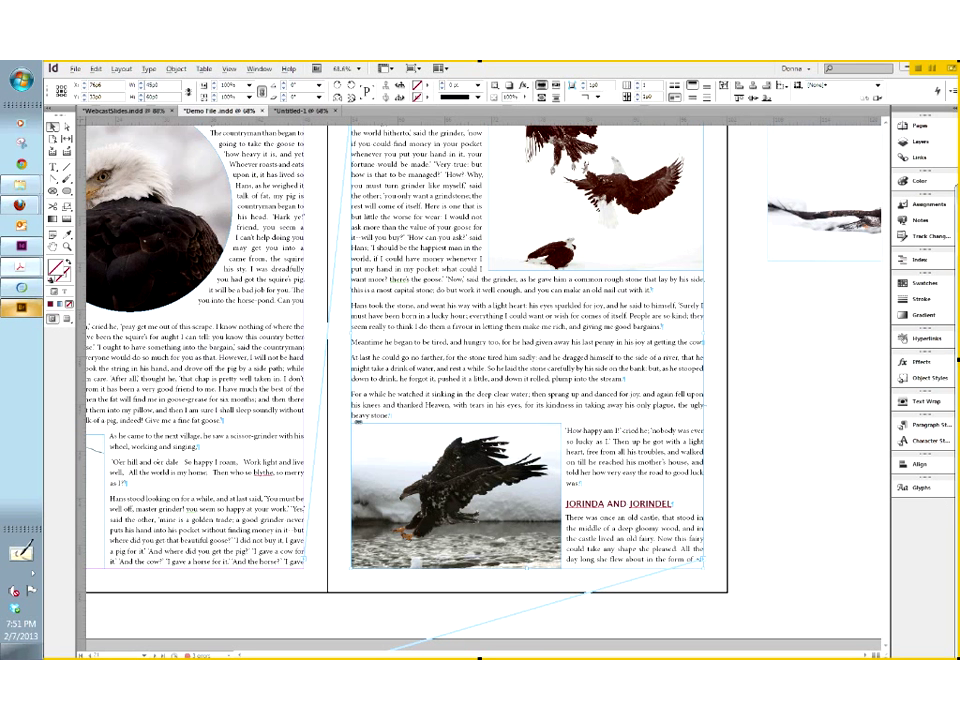
# - Show the links list again and inspect the link info of Flagstaff Second Day 017.jpg and the ungrouped Haines_112211_-3831.jpg
pyautogui.click(918, 158)
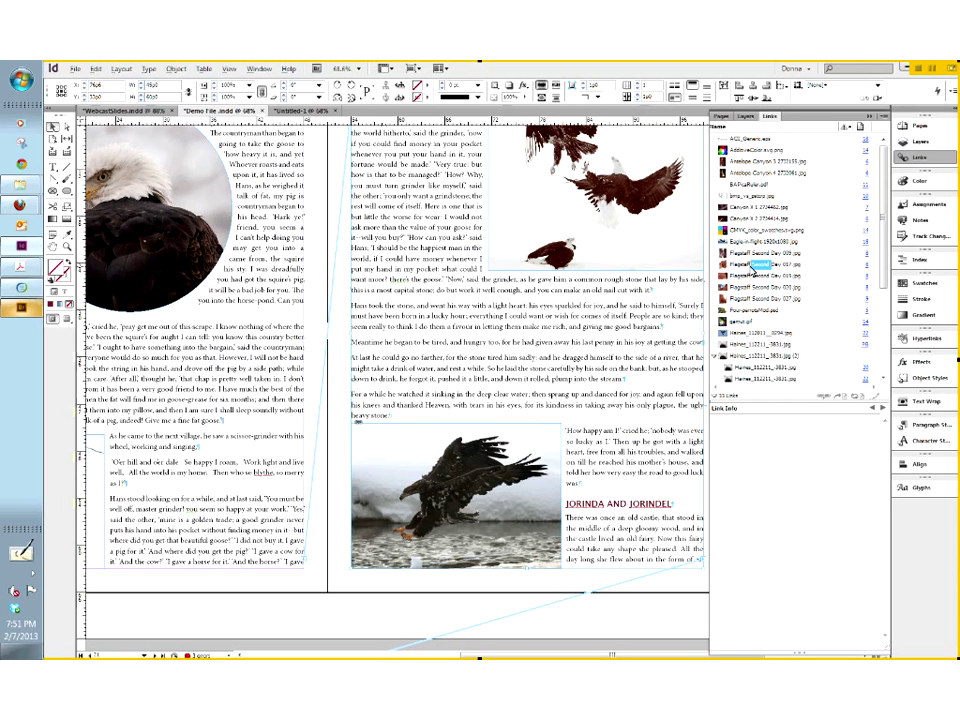
pyautogui.click(753, 264)
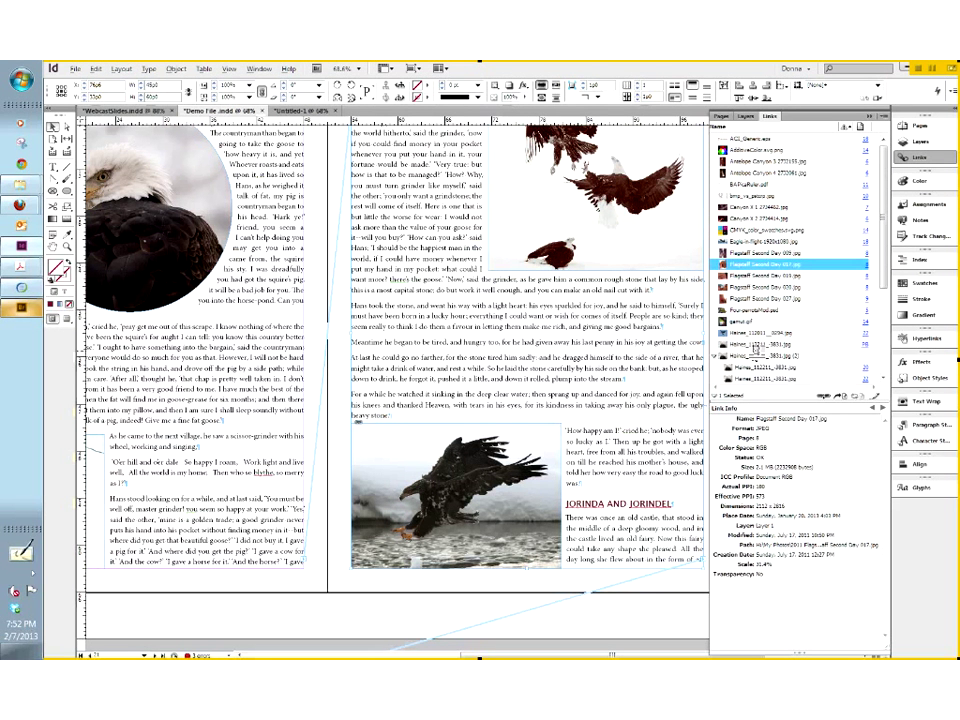
pyautogui.click(755, 345)
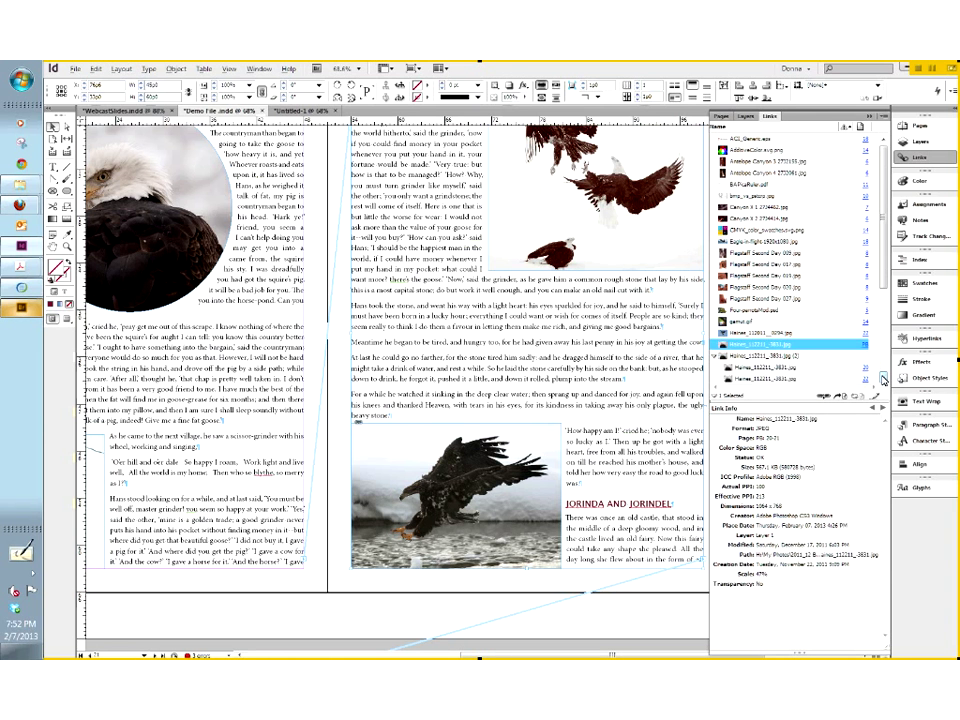
pyautogui.scroll(-3, 883, 379)
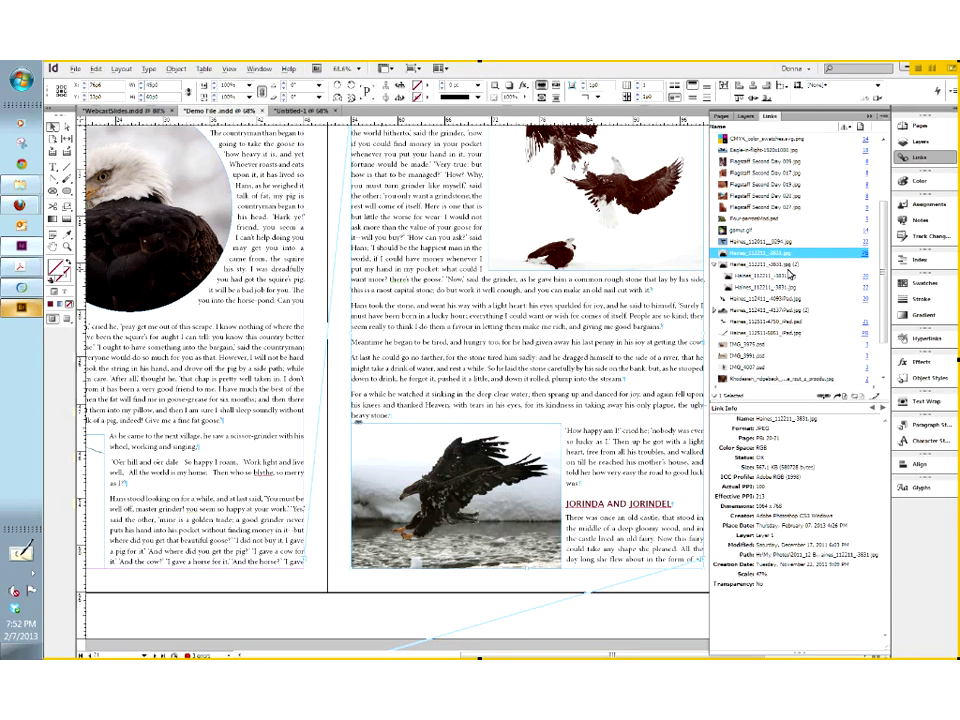
# - Inspect the page 20 and page 22 instances grouped under Haines_112211_-3831.jpg, and review the commands that affect all instances
pyautogui.click(716, 265)
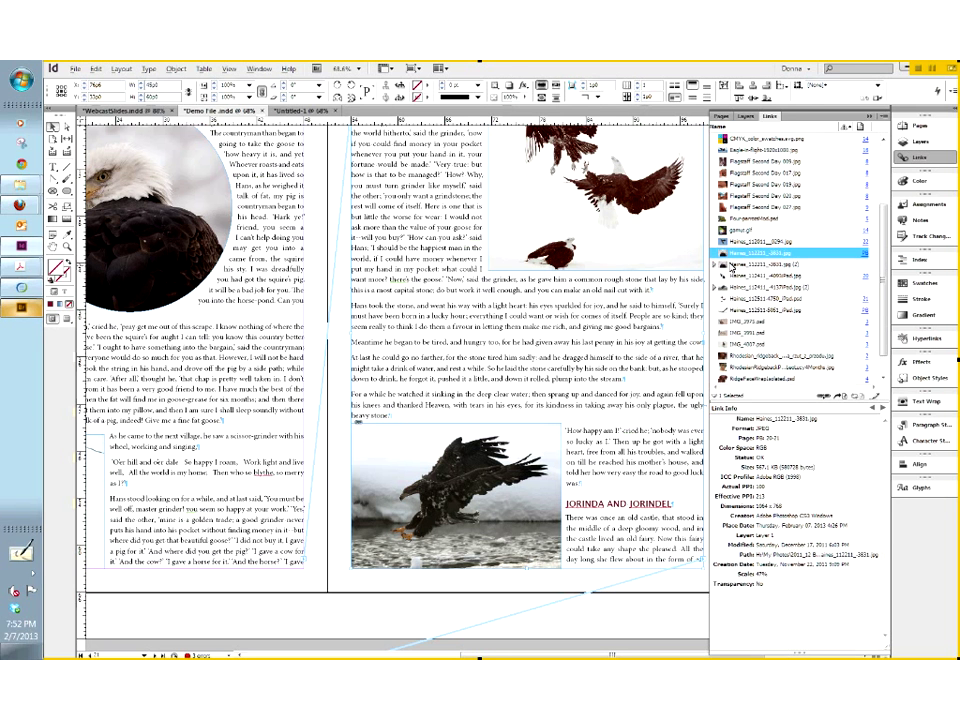
pyautogui.click(716, 265)
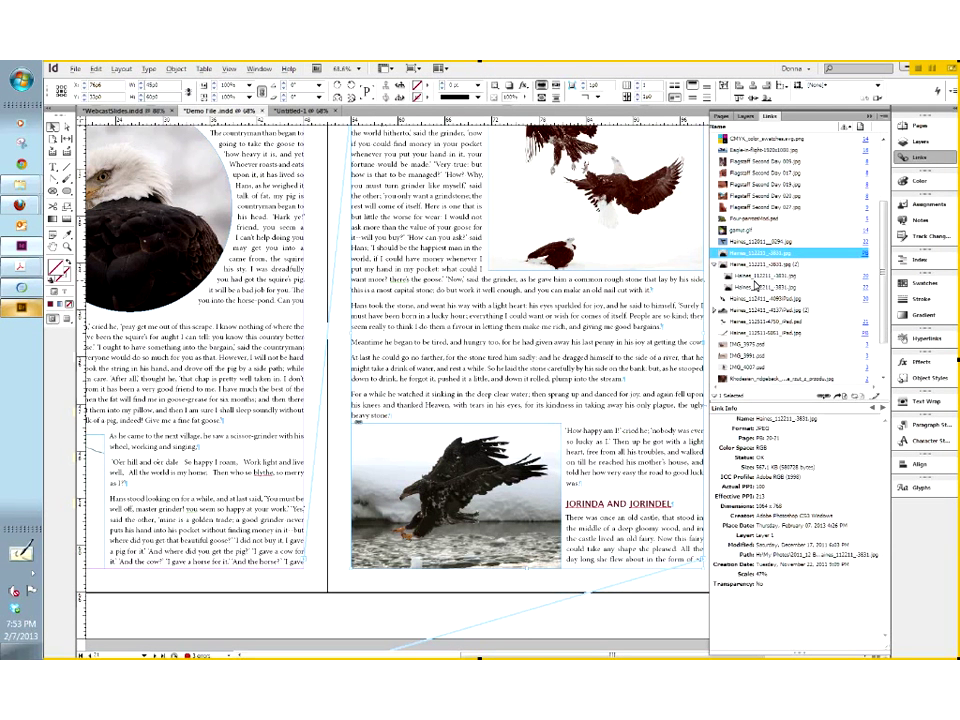
pyautogui.click(755, 276)
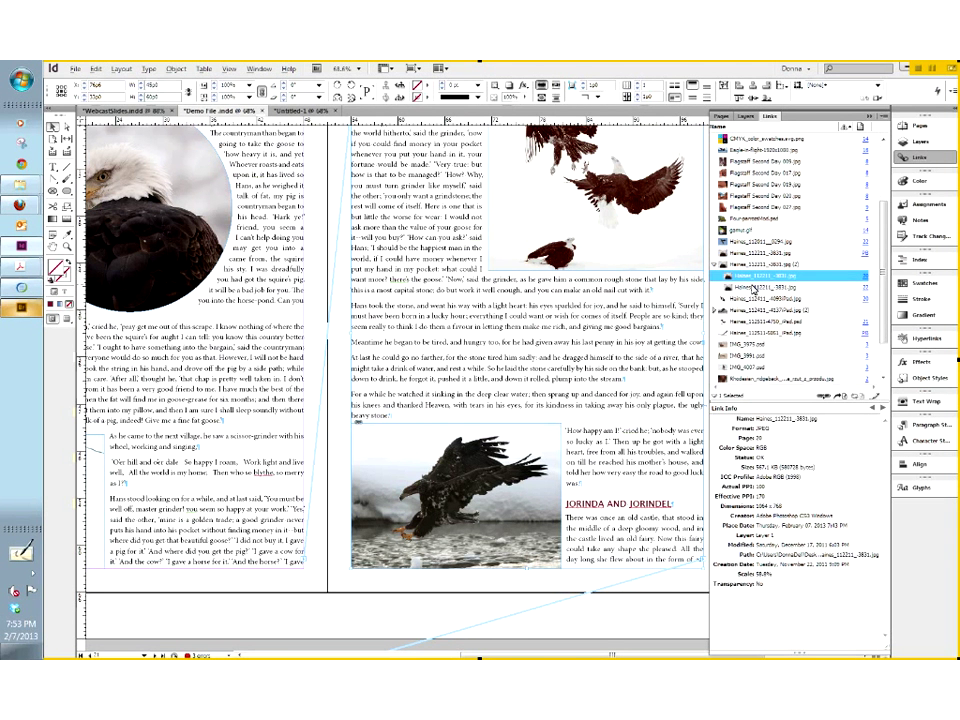
pyautogui.click(753, 289)
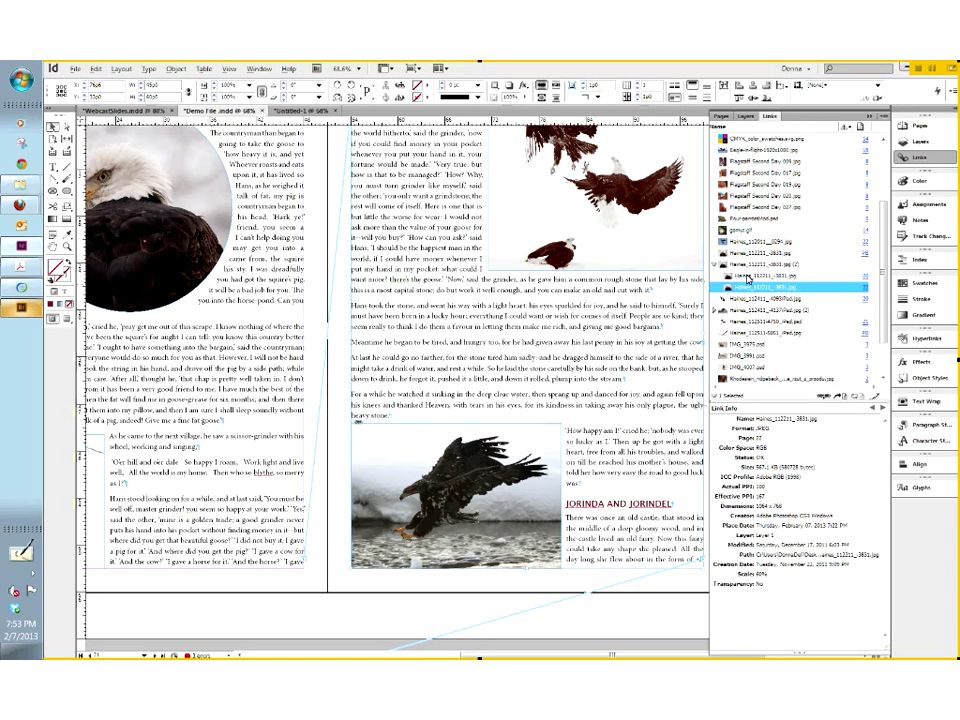
pyautogui.click(746, 265)
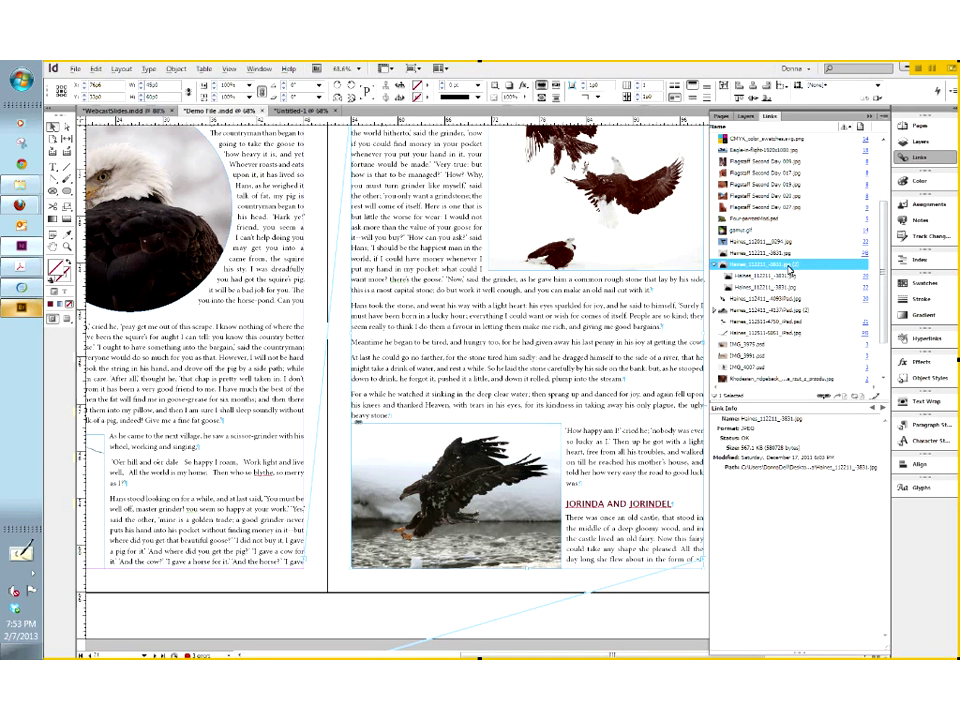
pyautogui.click(884, 119)
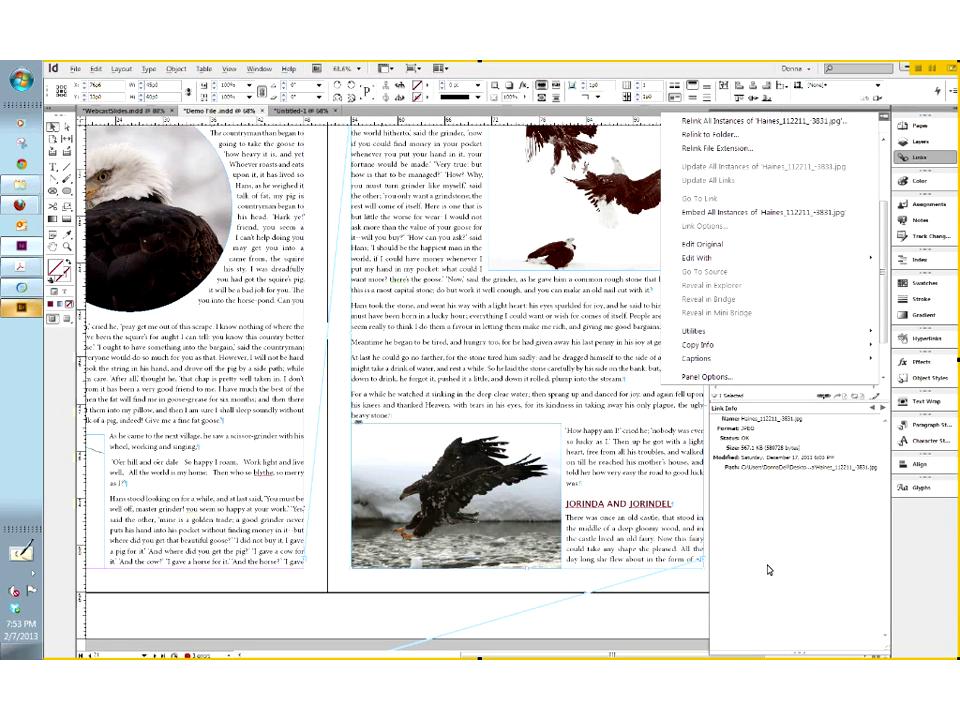
# - Select the page 20 instance of Haines_112211_-3831.jpg, widen the links list to read its full path, and narrow it again
pyautogui.click(756, 279)
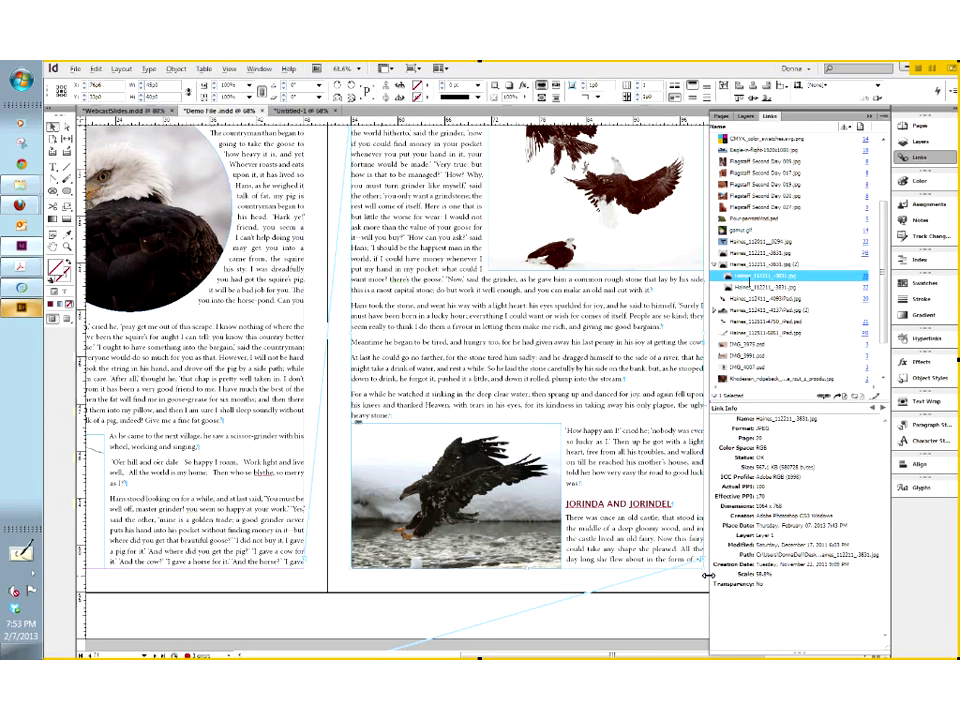
pyautogui.moveTo(708, 575); pyautogui.dragTo(550, 575)
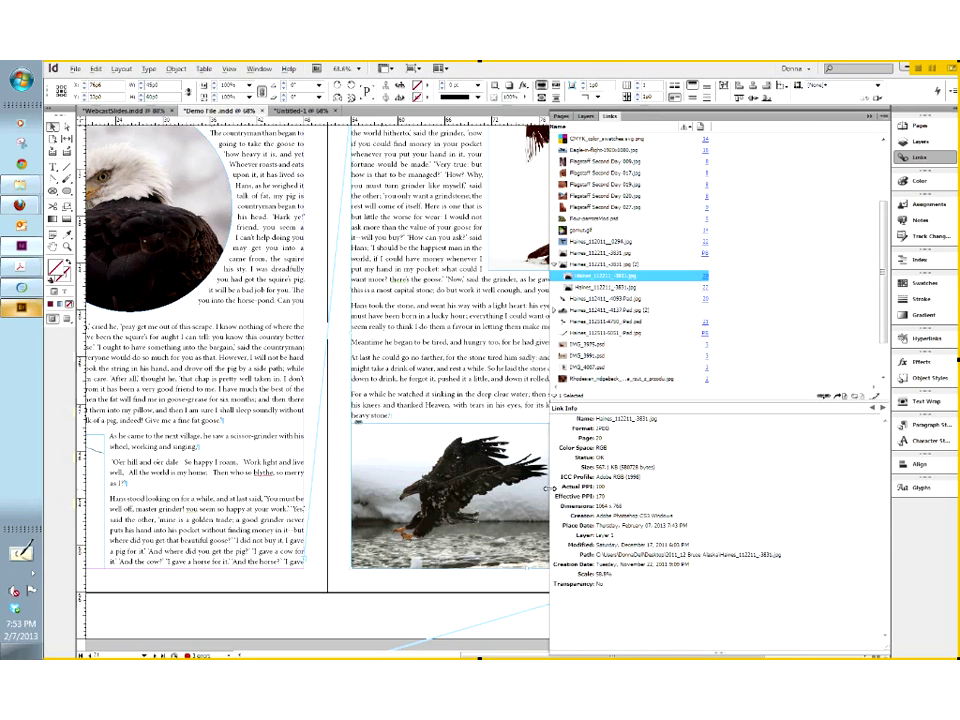
pyautogui.moveTo(549, 488); pyautogui.dragTo(722, 488)
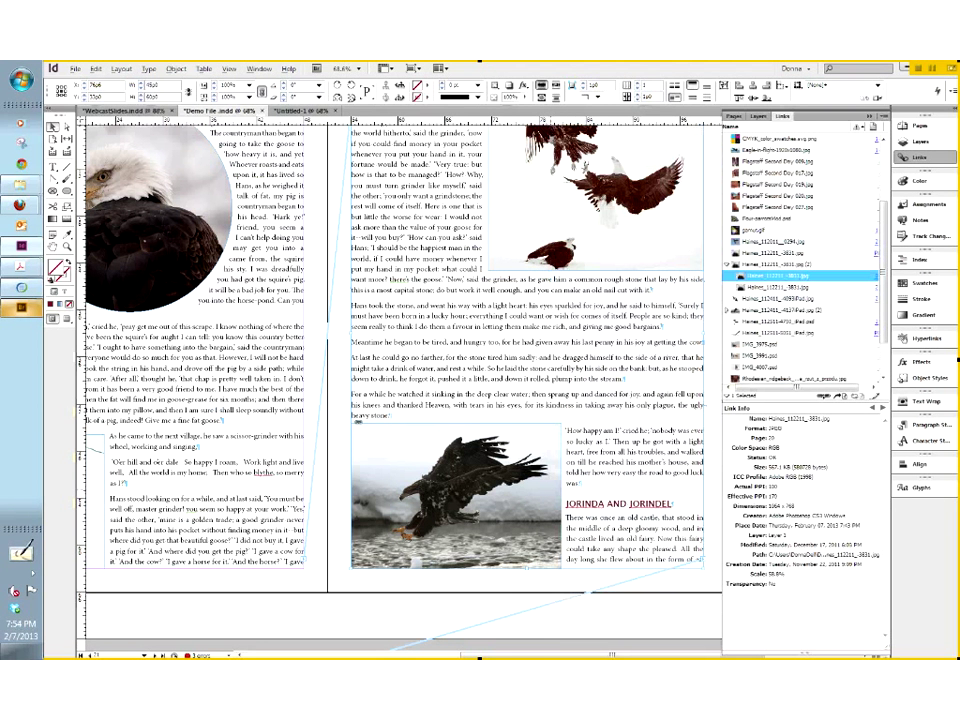
# - Reveal the page 20 instance of Haines_112211_-3831.jpg in Explorer to view its source folder, and return to the document
pyautogui.click(883, 117)
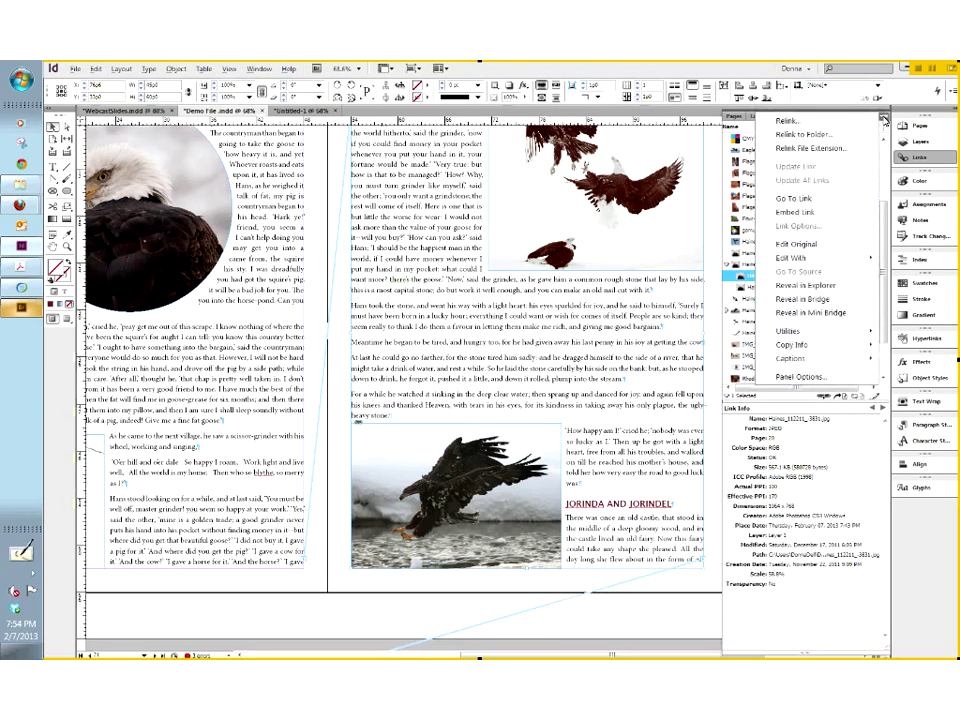
pyautogui.click(843, 287)
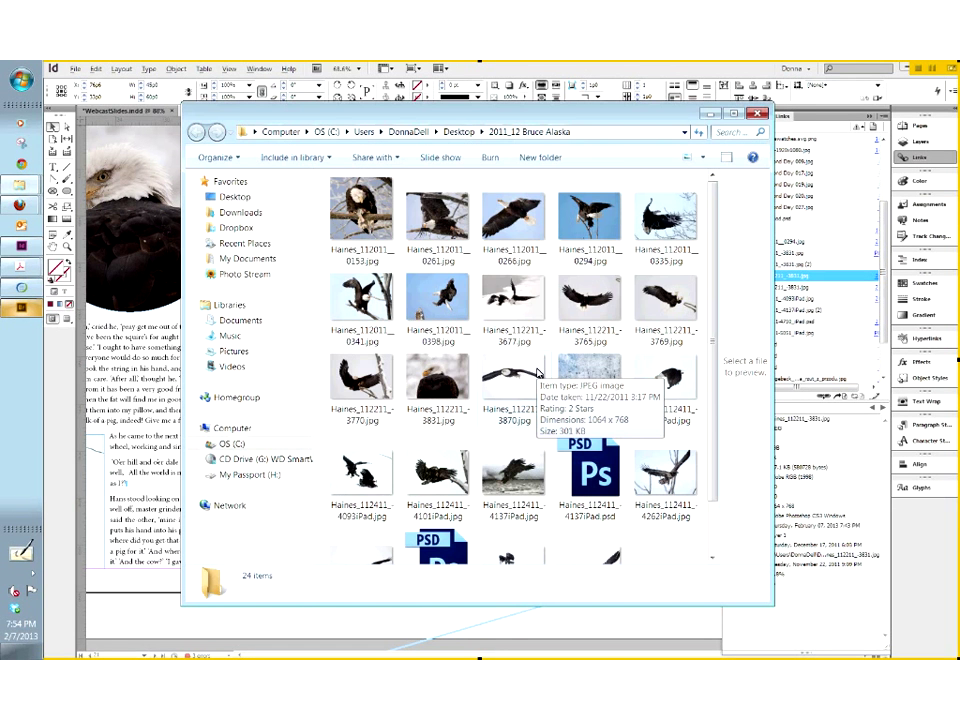
pyautogui.click(143, 368)
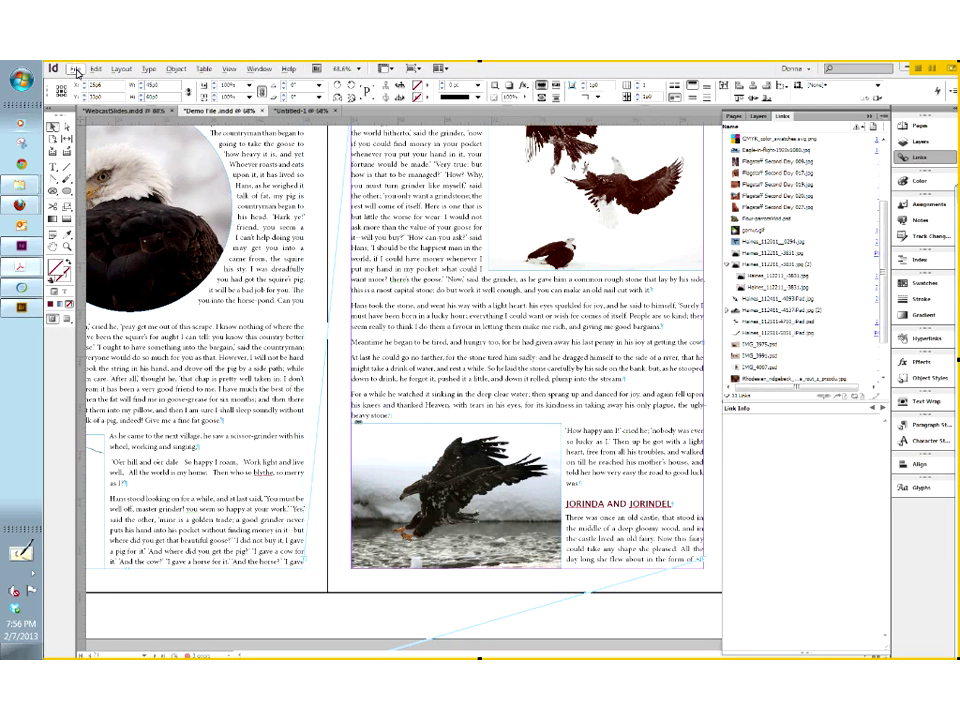
pyautogui.click(76, 72)
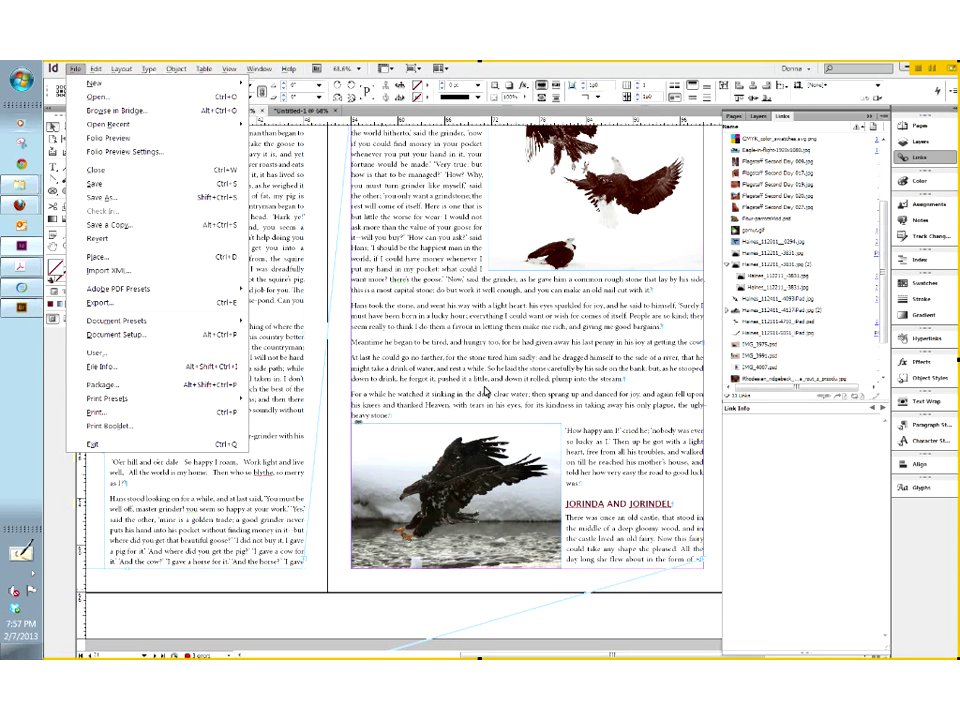
pyautogui.click(948, 497)
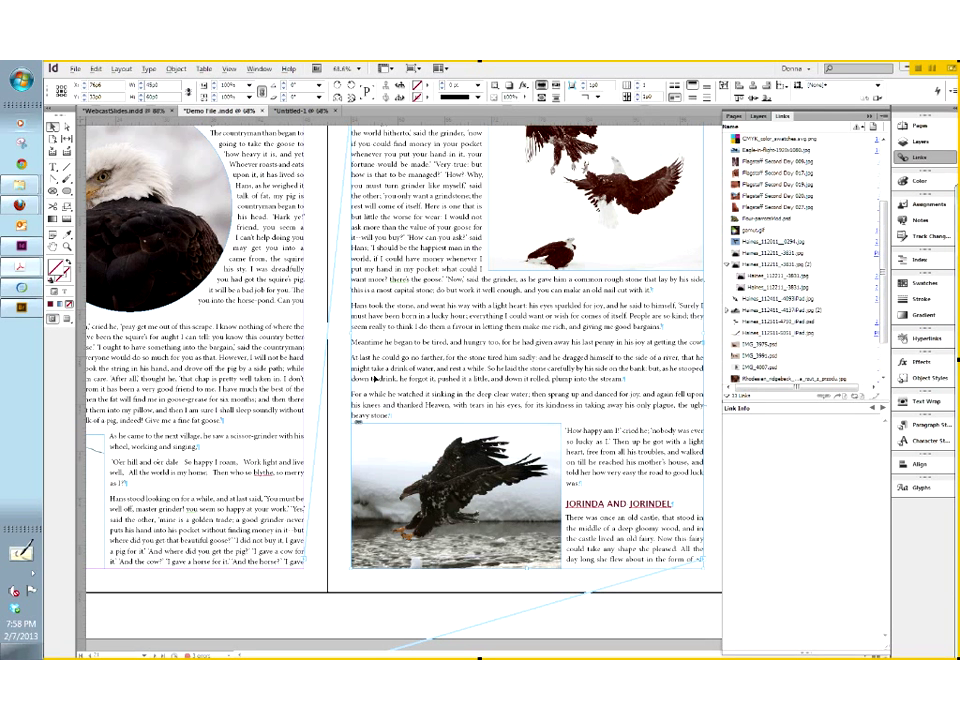
# - Open Find Font, look through the fonts used in the document, and select Critter A
pyautogui.click(149, 70)
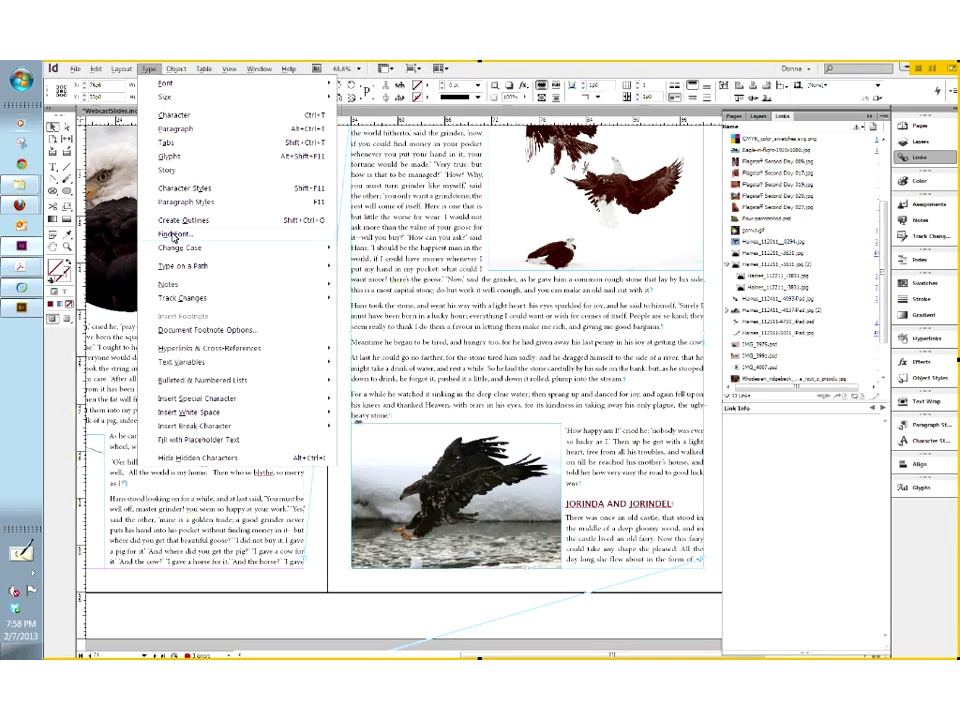
pyautogui.click(174, 236)
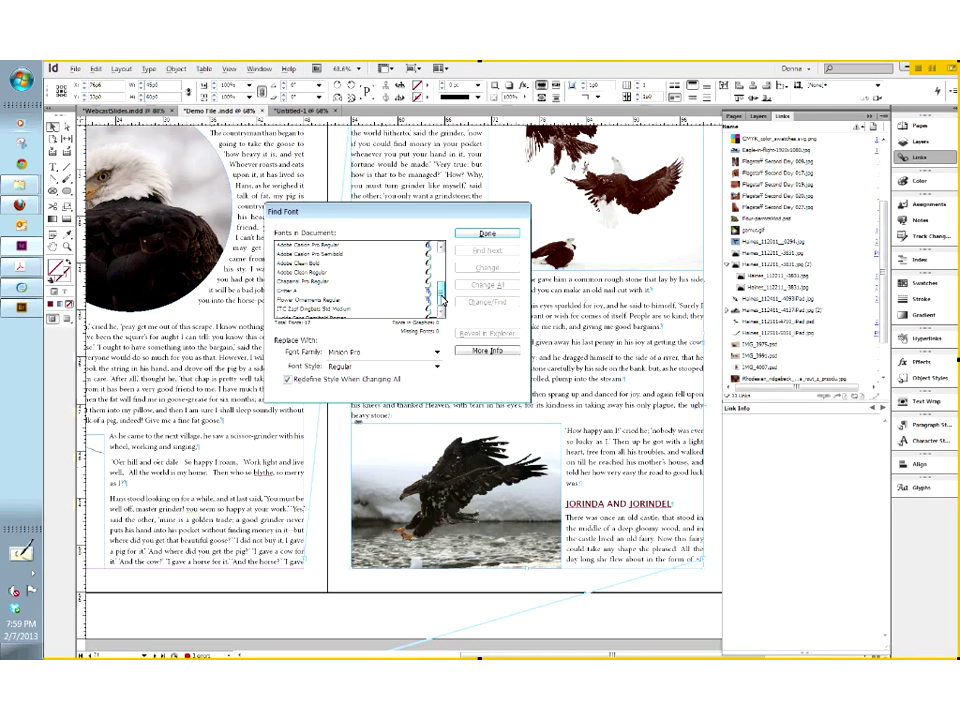
pyautogui.moveTo(443, 298); pyautogui.dragTo(441, 262)
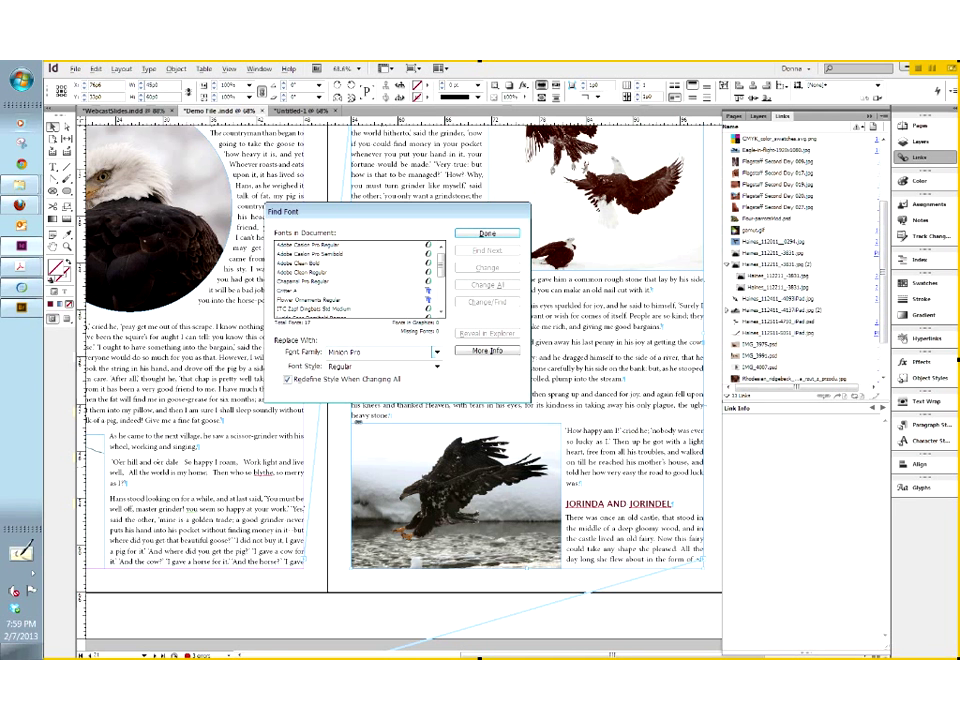
pyautogui.click(350, 290)
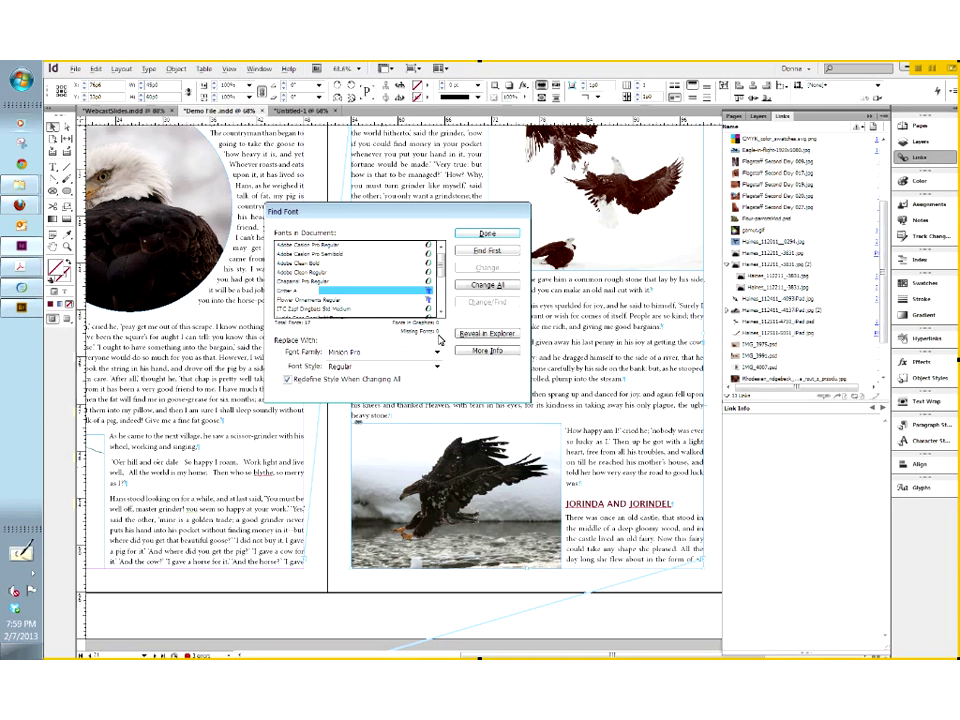